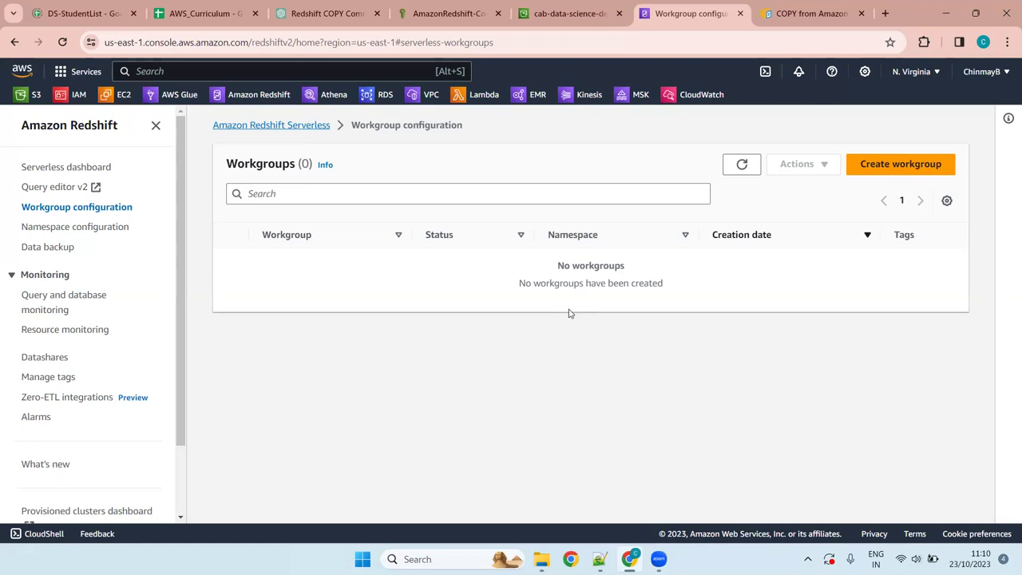
key("XF86AudioRaiseVolume")
key("XF86AudioRaiseVolume")
key("XF86AudioRaiseVolume")
left_click(558, 159)
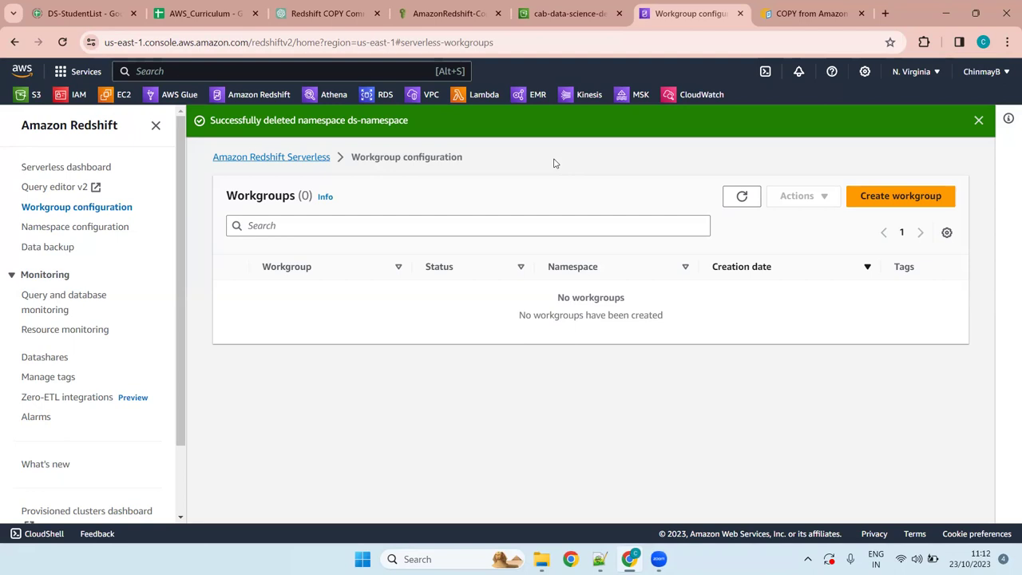
Refresh the serverless workgroups list and dismiss the namespace deletion notification
mouse_move(541, 559)
left_click(741, 198)
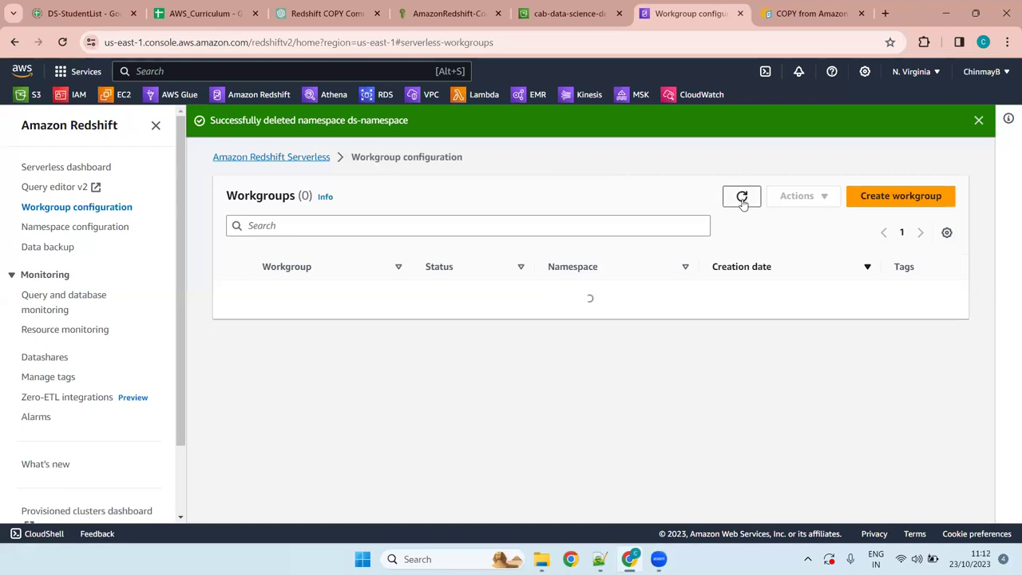
left_click(979, 119)
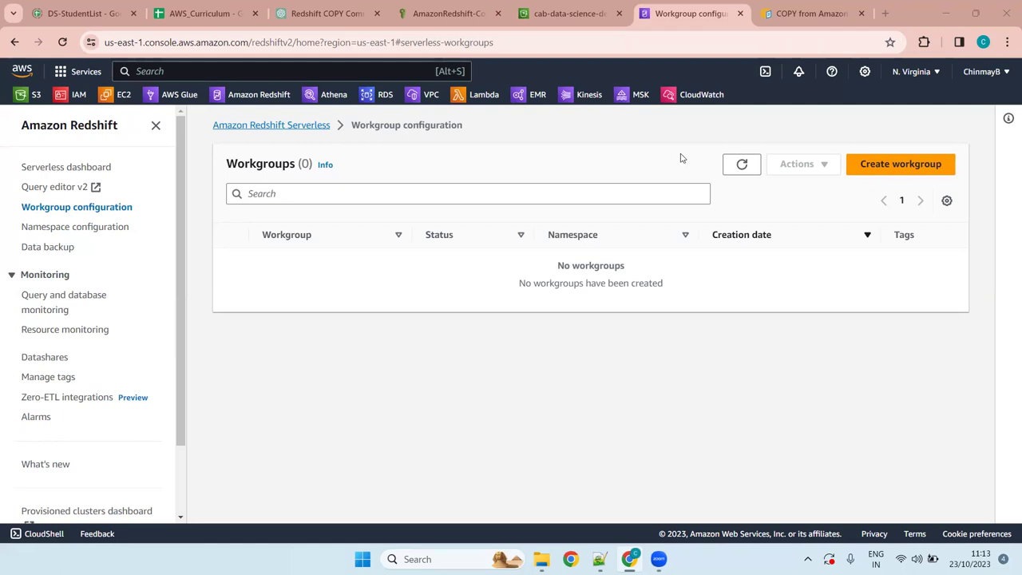
left_click(741, 165)
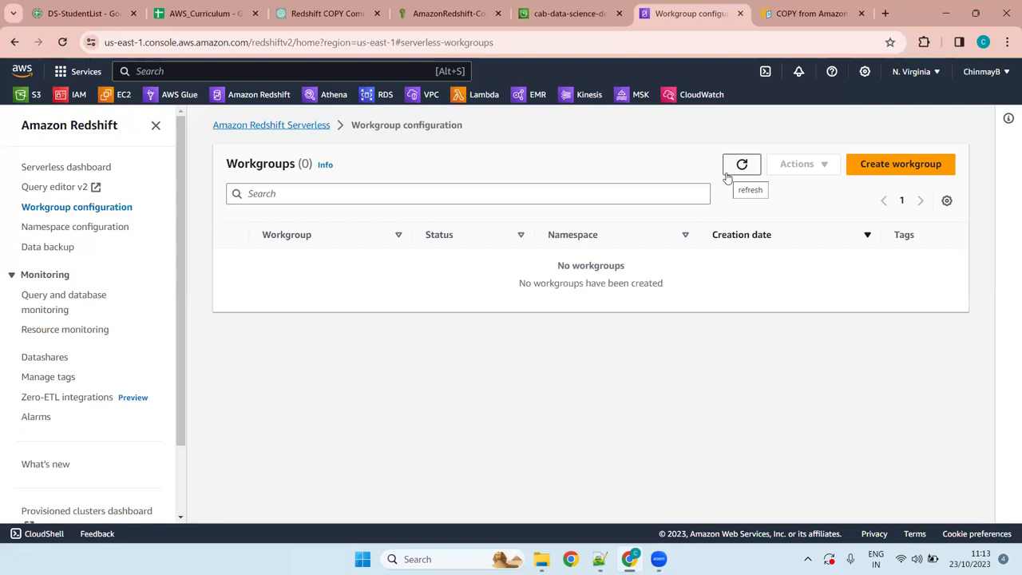
left_click(742, 165)
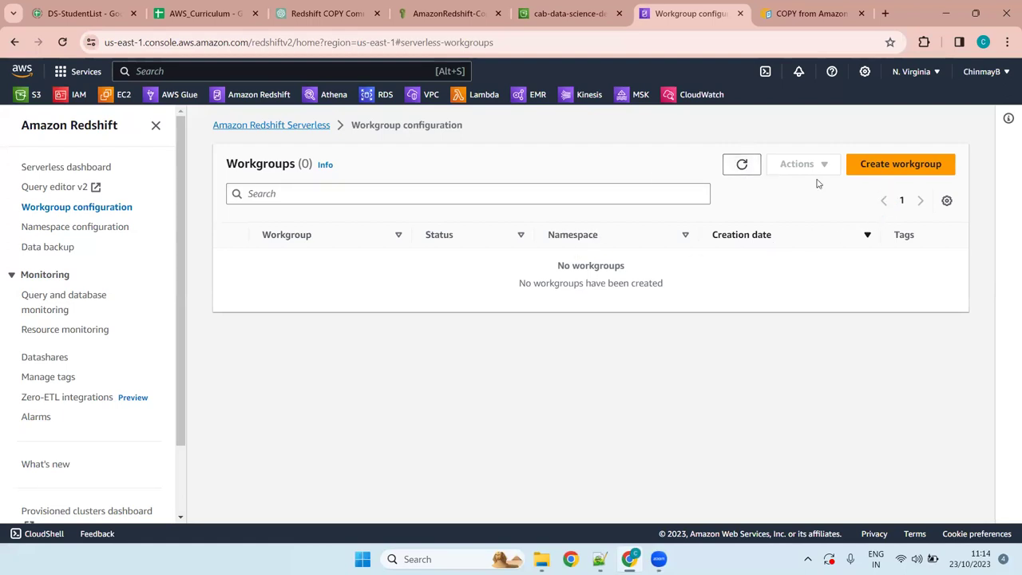
Start creating a Redshift Serverless workgroup and name it ds-workgroup
left_click(915, 168)
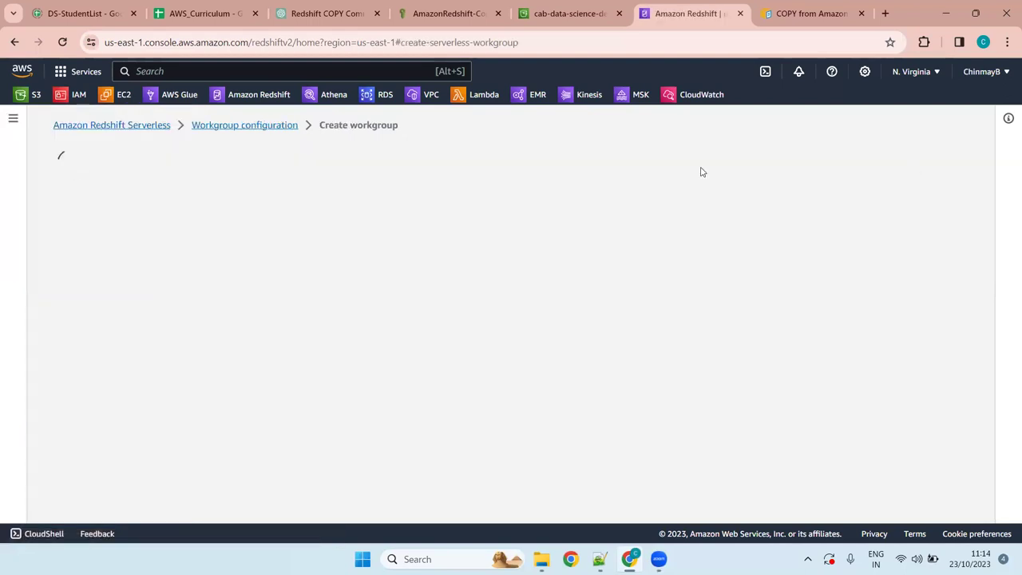
left_click(331, 299)
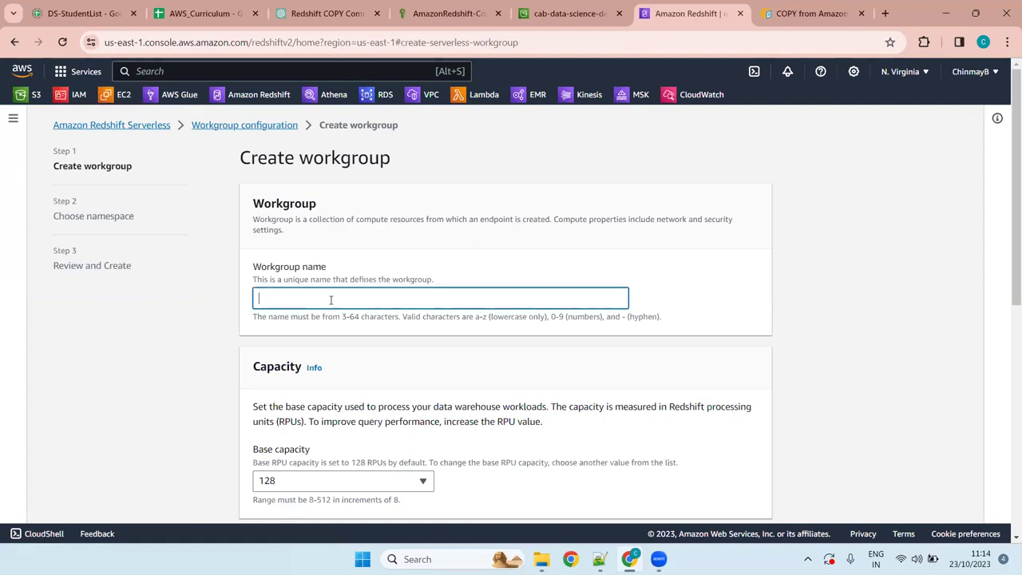
type("ds-workgroup")
Review the base capacity description and set the workgroup's base capacity to 32 RPUs
left_click_drag(1008, 165, 1008, 229)
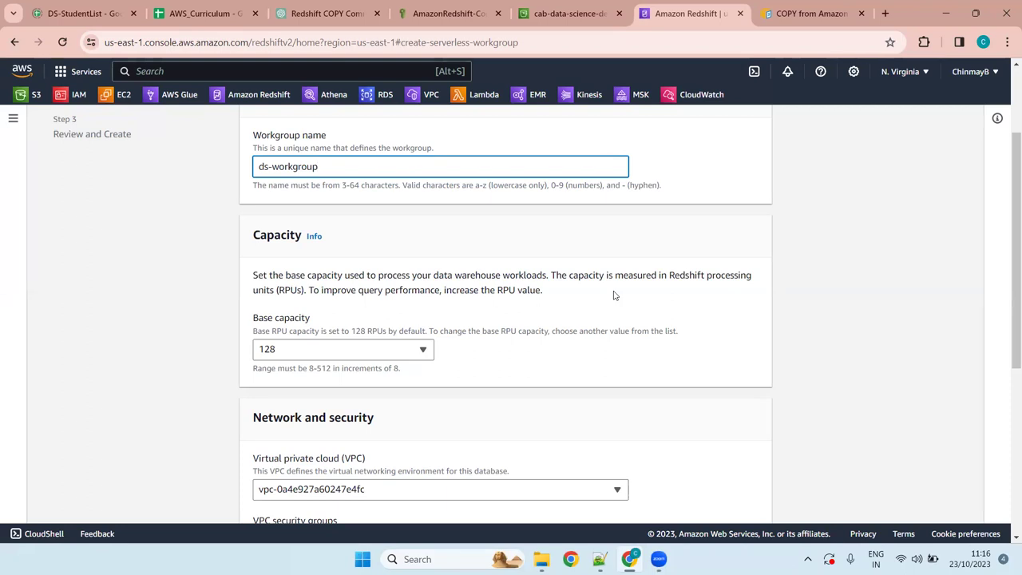
left_click_drag(316, 322, 257, 320)
left_click(322, 320)
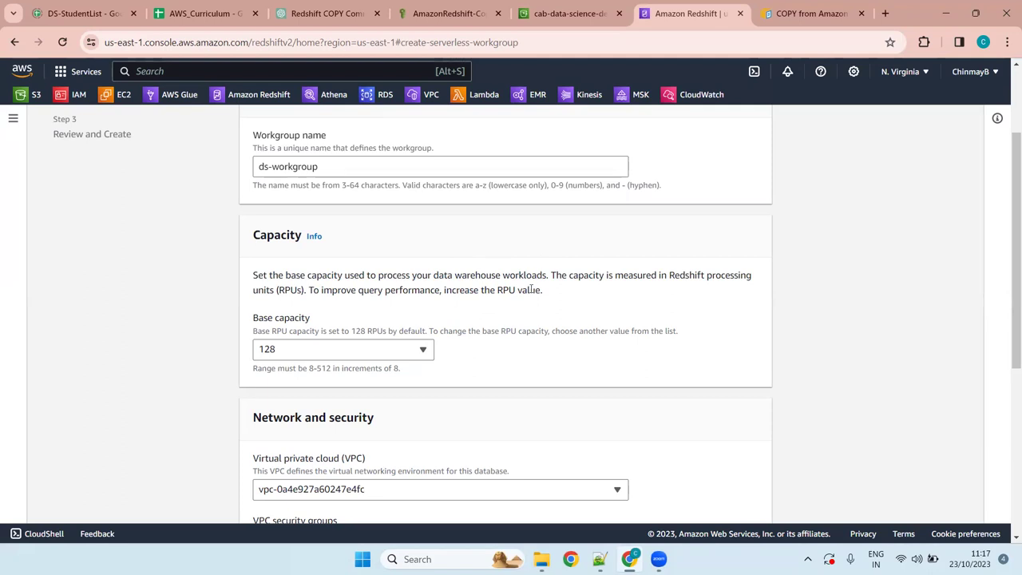
left_click_drag(684, 330, 252, 331)
left_click(338, 311)
left_click_drag(425, 330, 371, 331)
left_click(418, 322)
left_click(359, 357)
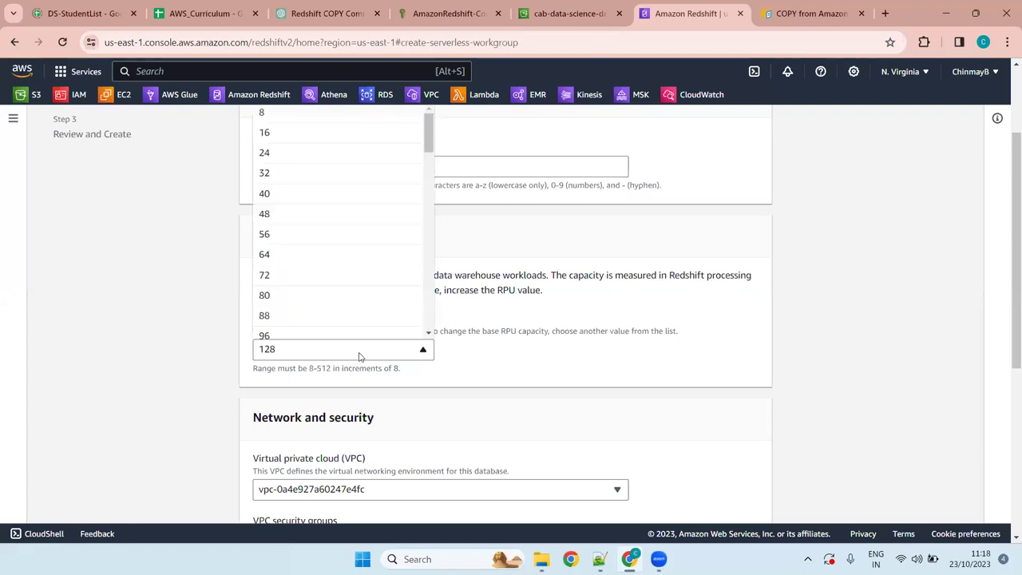
left_click(347, 180)
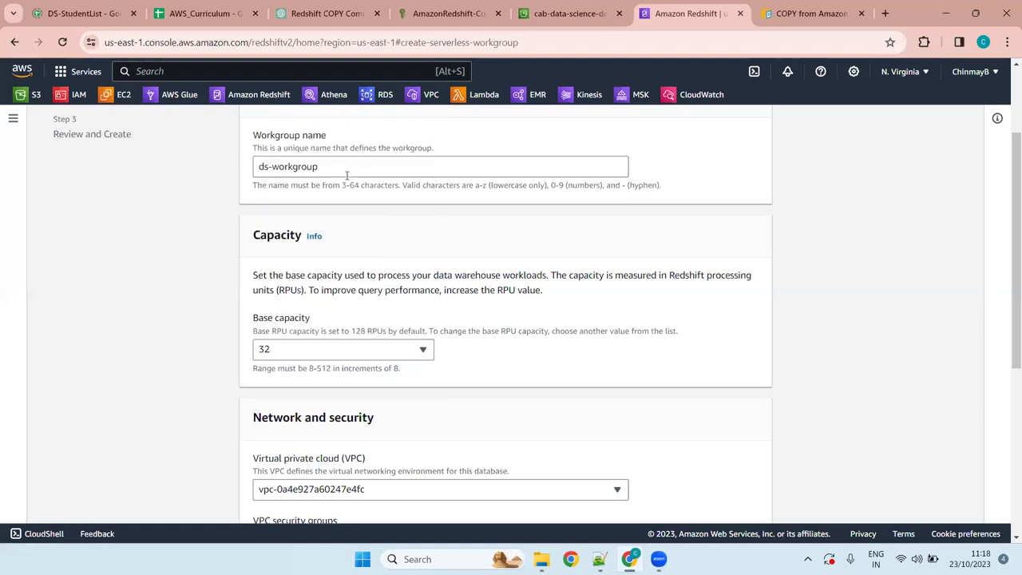
Review the note on improving query performance and the selectable base capacity values, keeping the current selection
left_click_drag(1006, 185, 1009, 244)
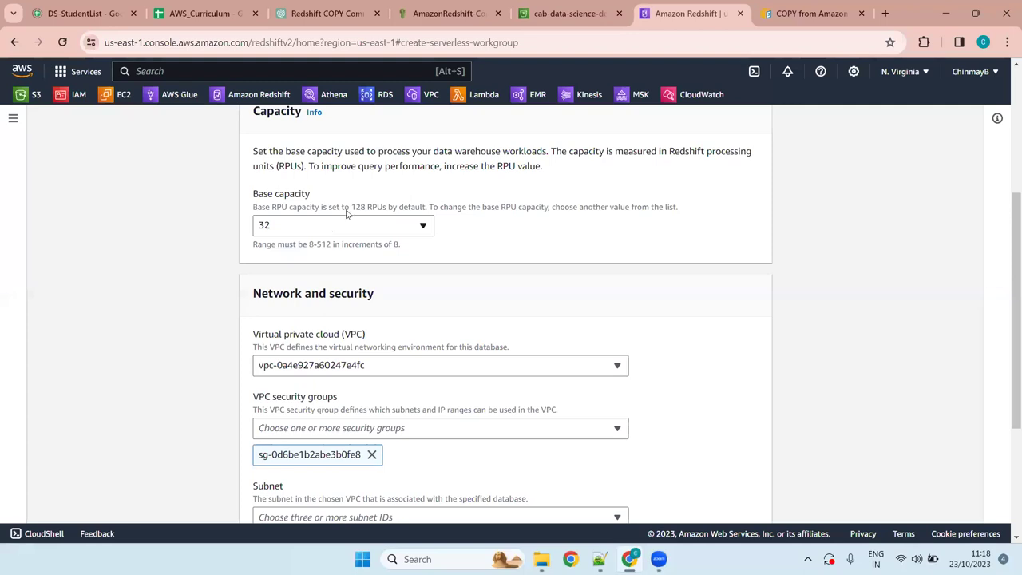
left_click_drag(544, 167, 307, 169)
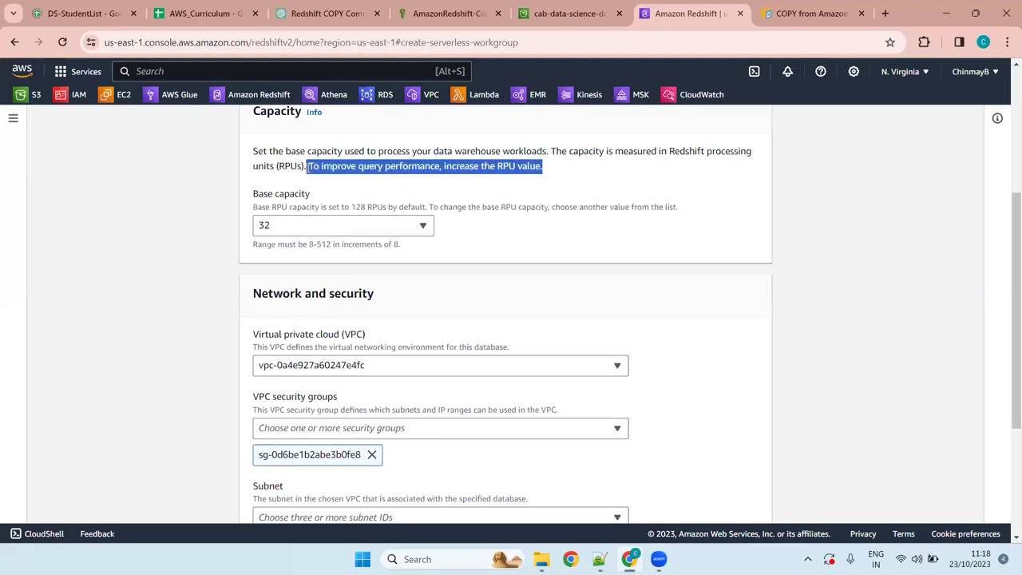
left_click_drag(307, 167, 309, 167)
left_click(545, 169)
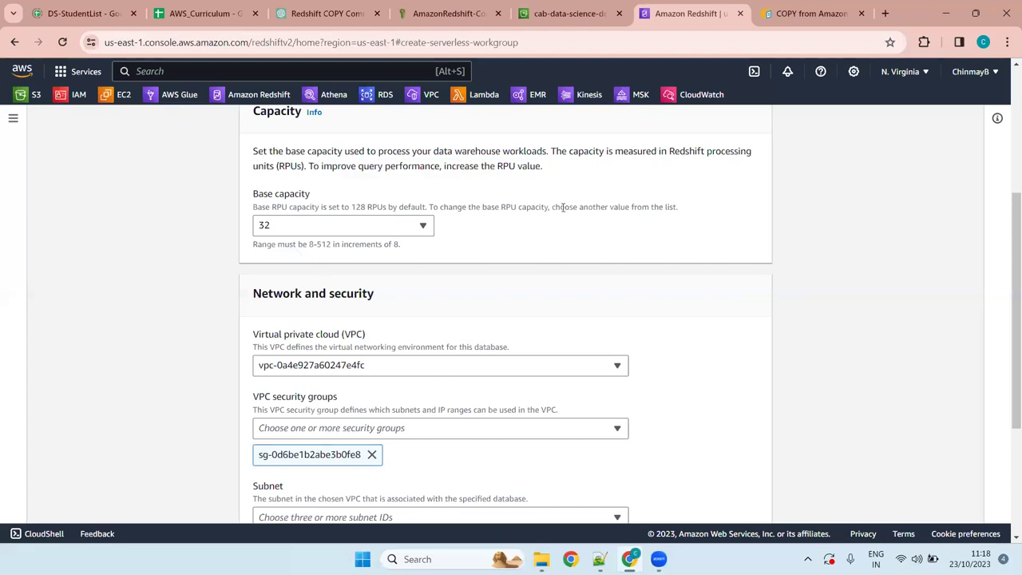
left_click(333, 227)
left_click(331, 228)
left_click(349, 229)
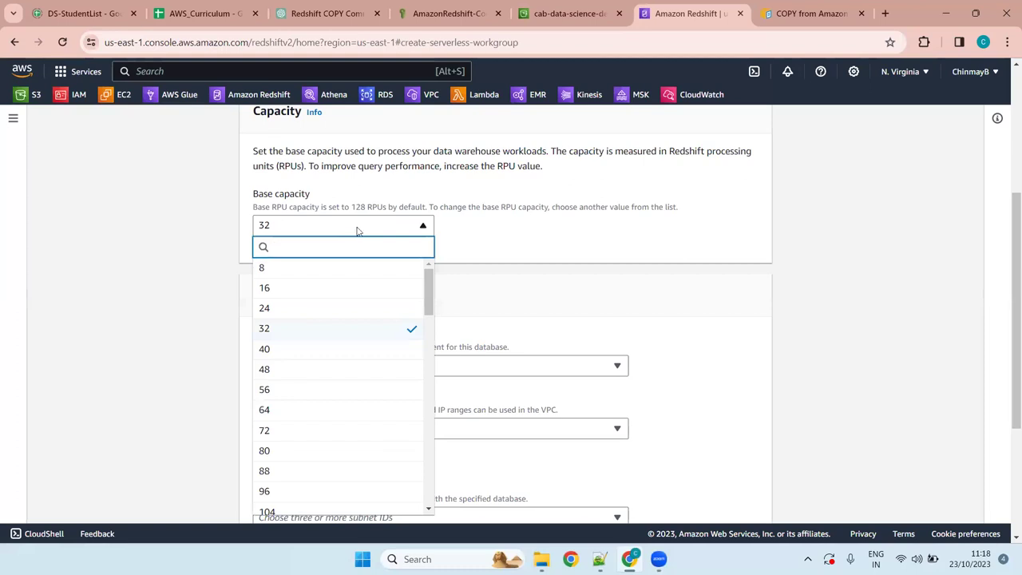
left_click(361, 162)
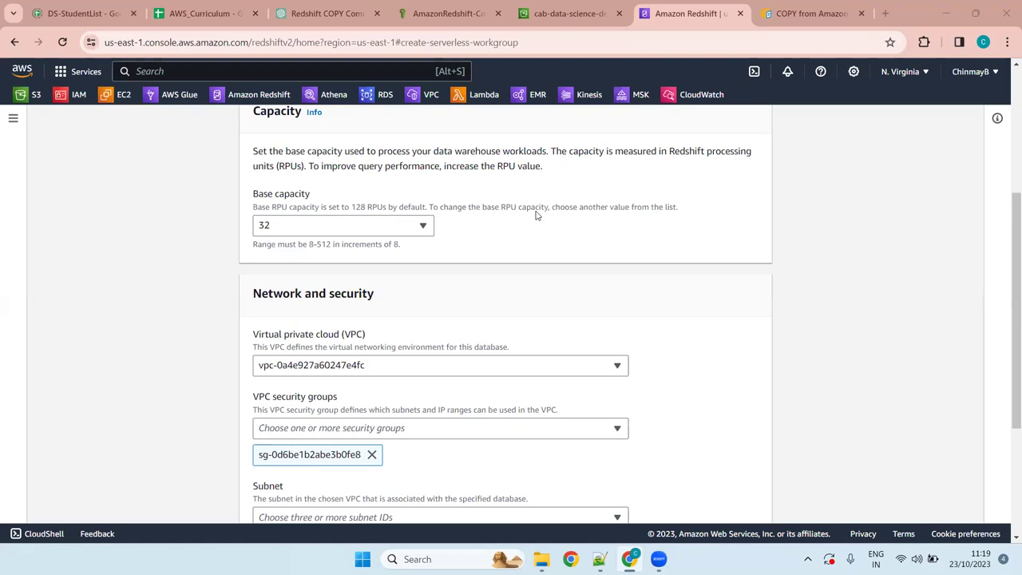
Examine the default base capacity note, the allowed range and the full list of RPU values without changing the selection
scroll(536, 214, "up", 4)
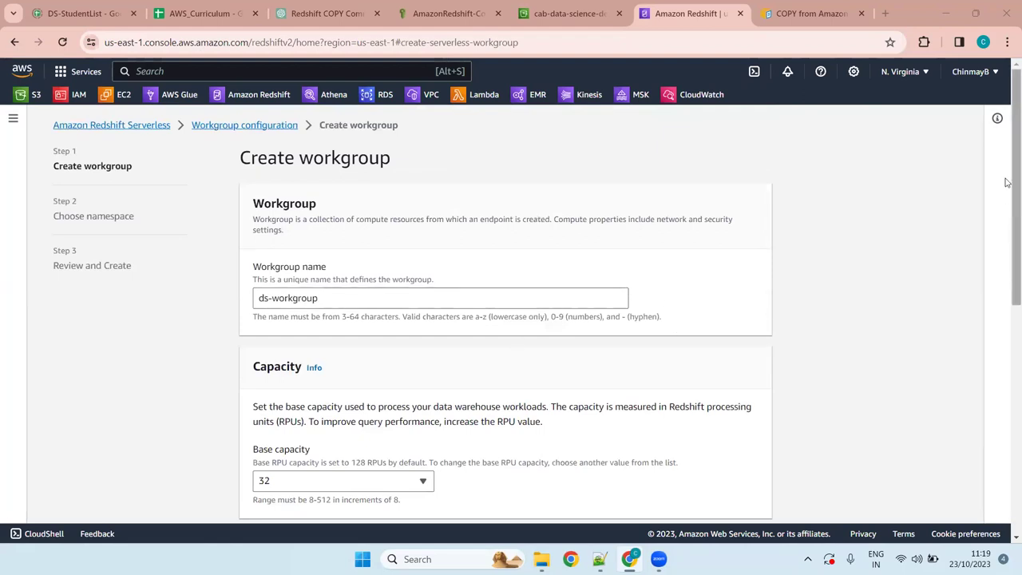
scroll(1007, 197, "down", 1)
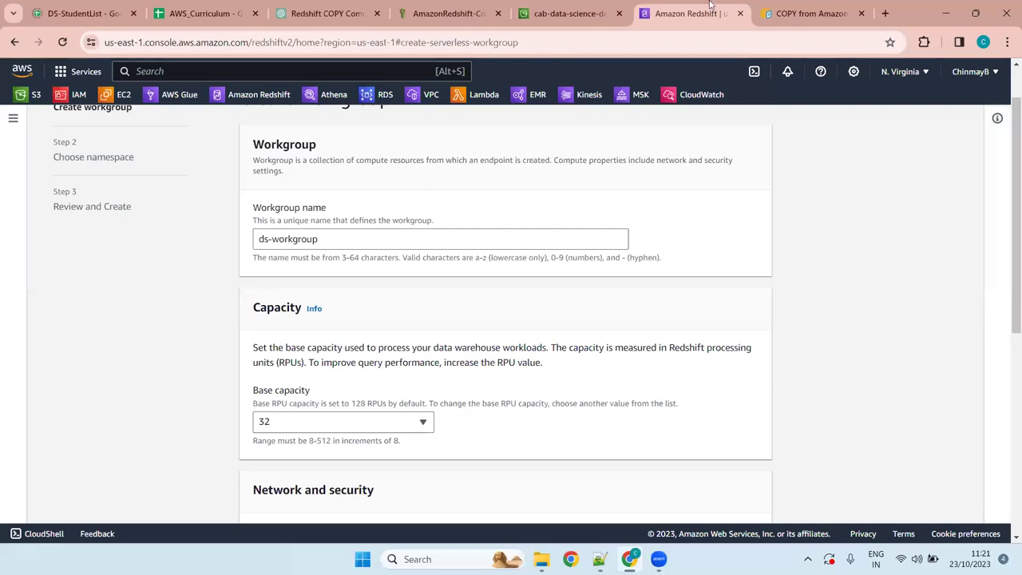
left_click_drag(1006, 189, 1006, 235)
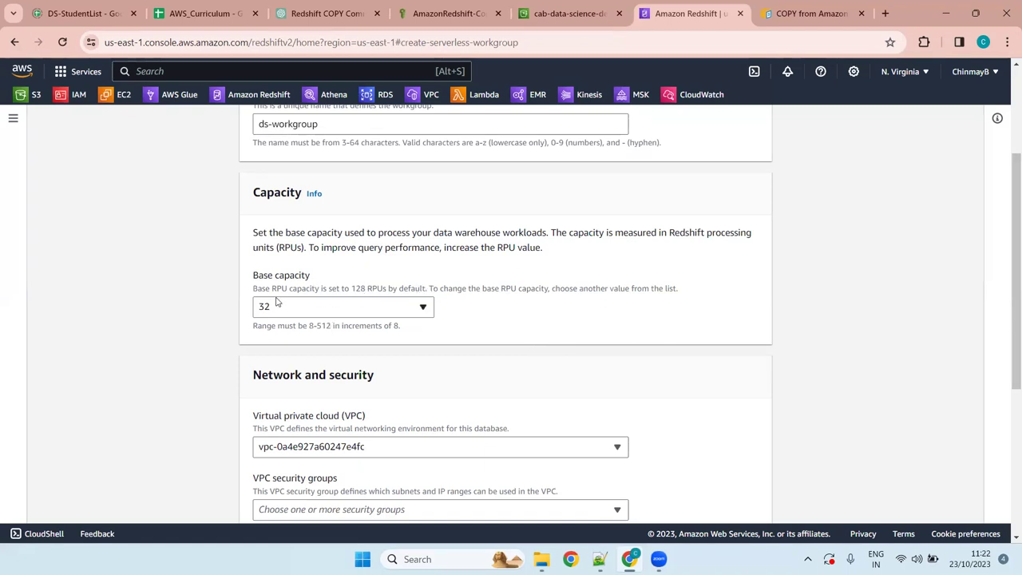
left_click_drag(254, 284, 425, 286)
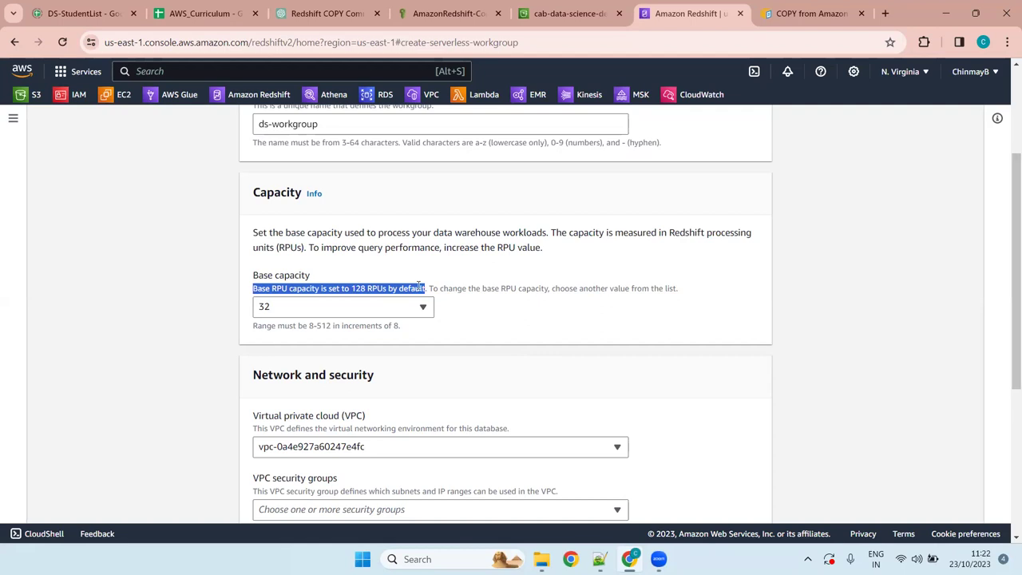
double_click(359, 288)
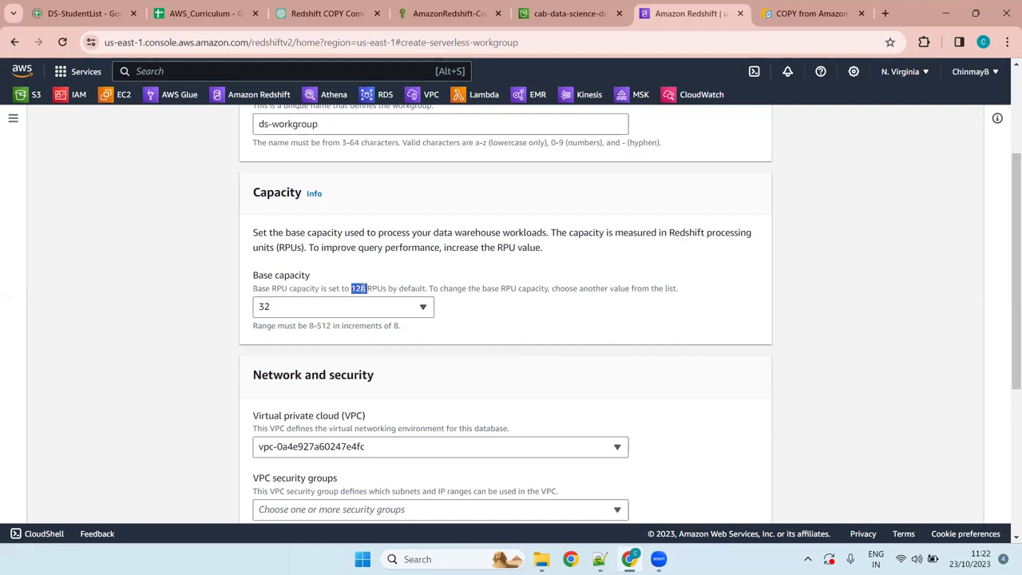
left_click(481, 318)
double_click(324, 326)
left_click(326, 329)
left_click(323, 313)
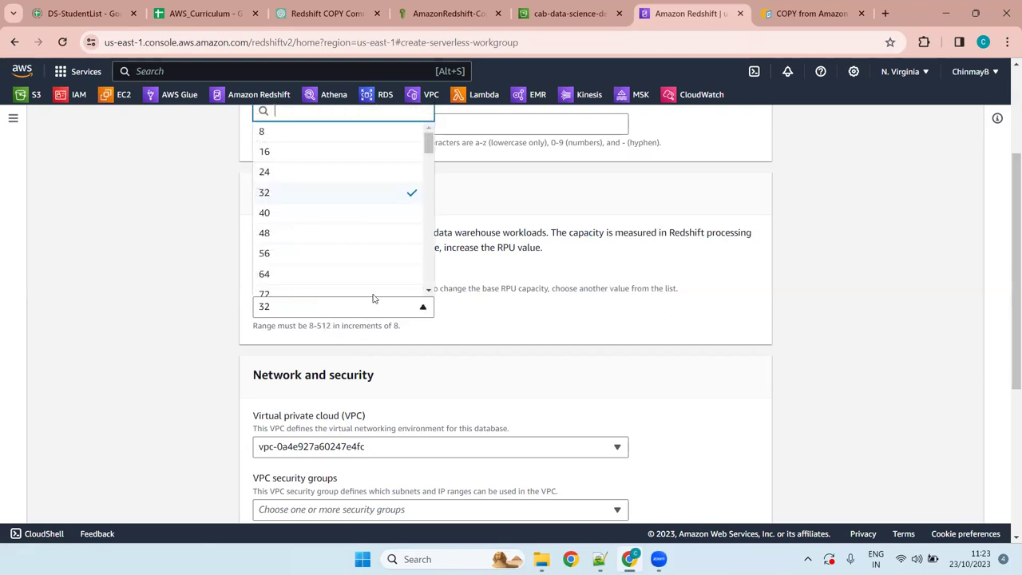
left_click_drag(429, 142, 425, 276)
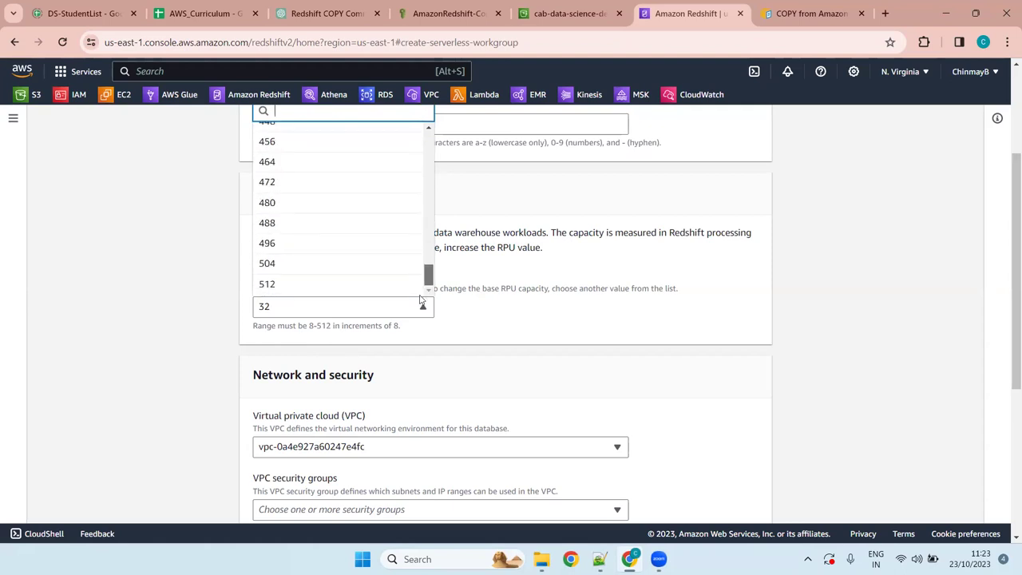
left_click_drag(421, 300, 471, 261)
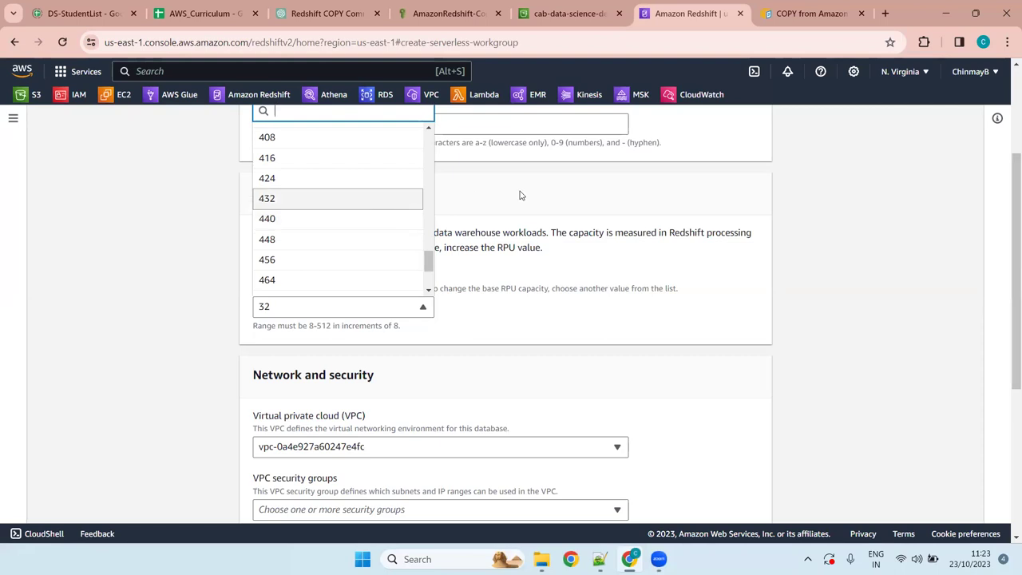
scroll(311, 255, "down", 5)
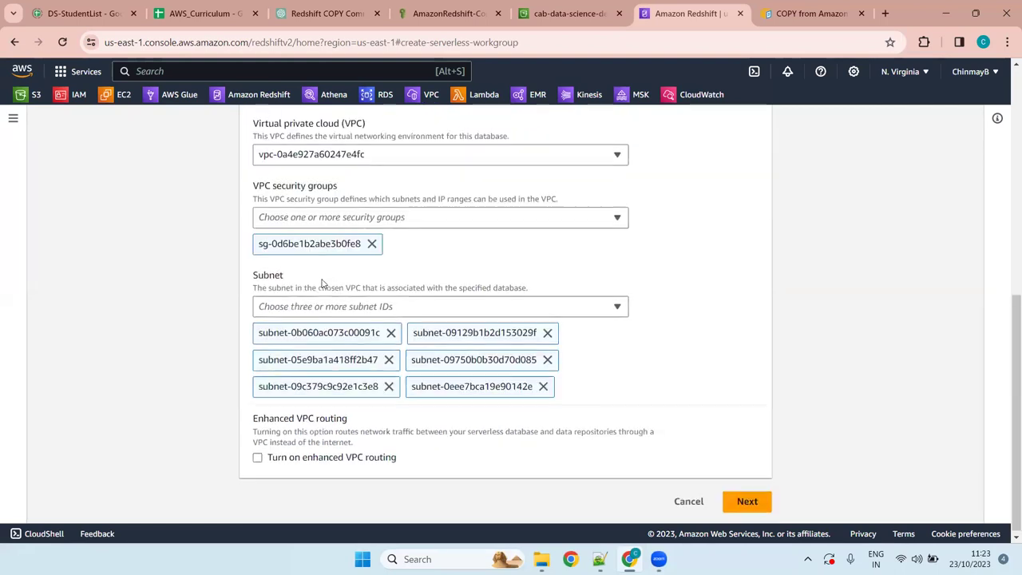
scroll(330, 279, "up", 5)
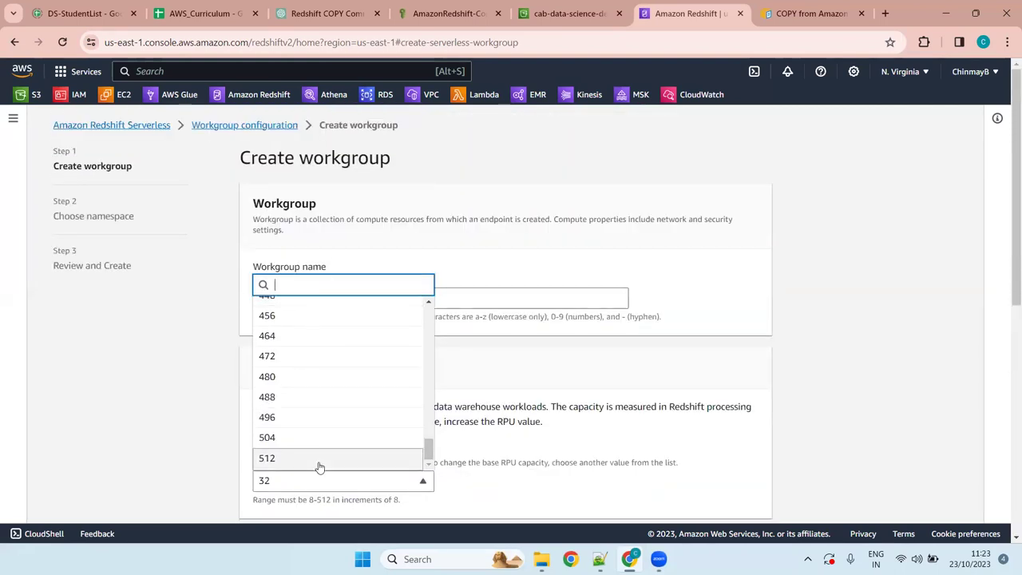
left_click(542, 491)
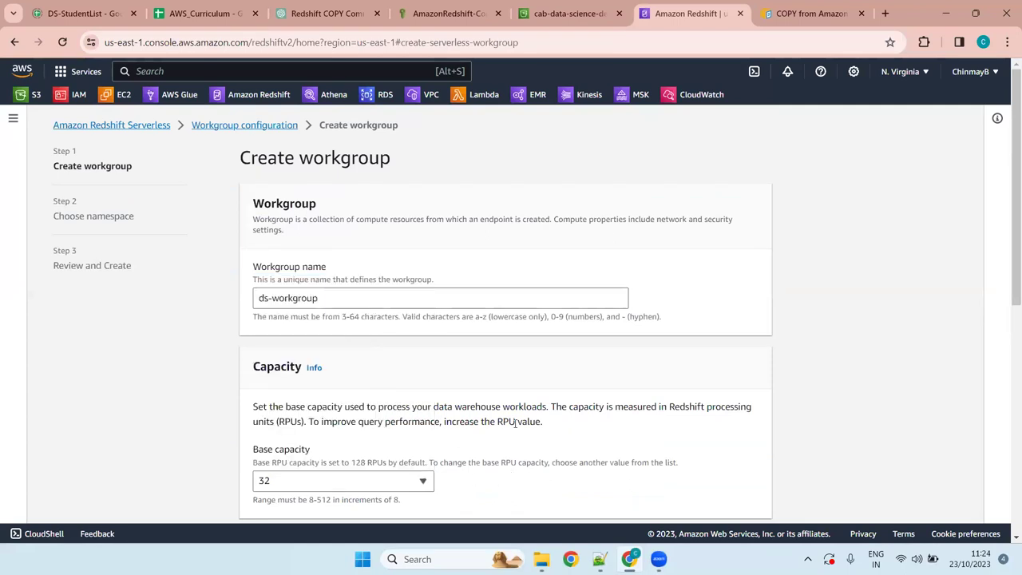
Select vpc-095b81f7d49a41f87 as the workgroup's virtual private cloud in the network and security settings
left_click_drag(1011, 183, 1006, 228)
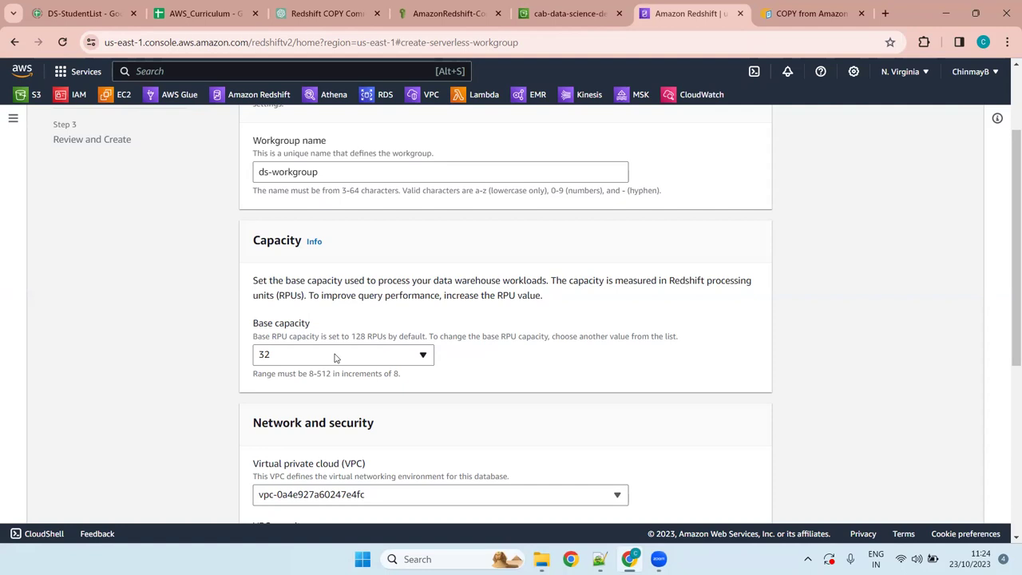
left_click_drag(1010, 198, 1007, 314)
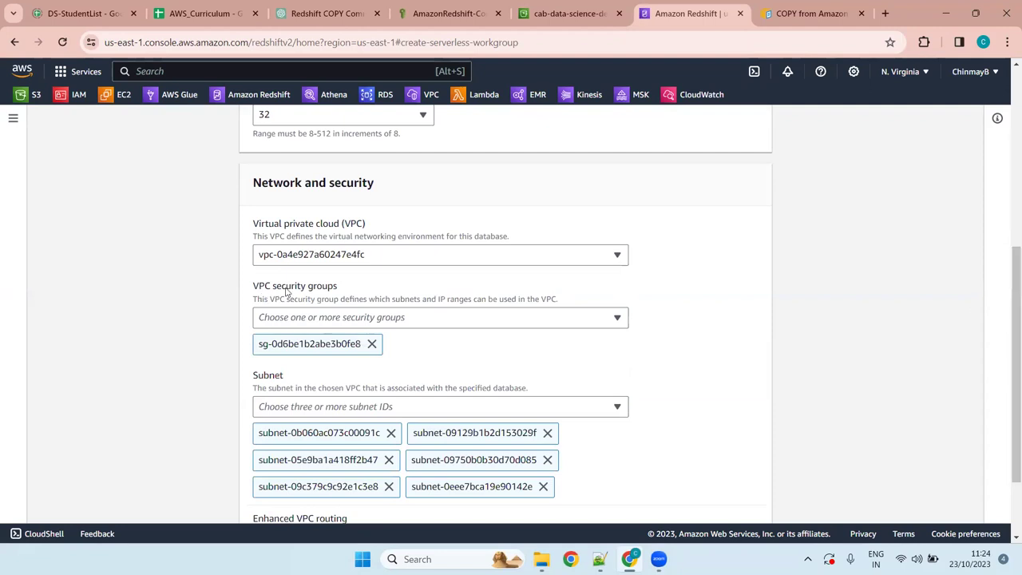
left_click(391, 257)
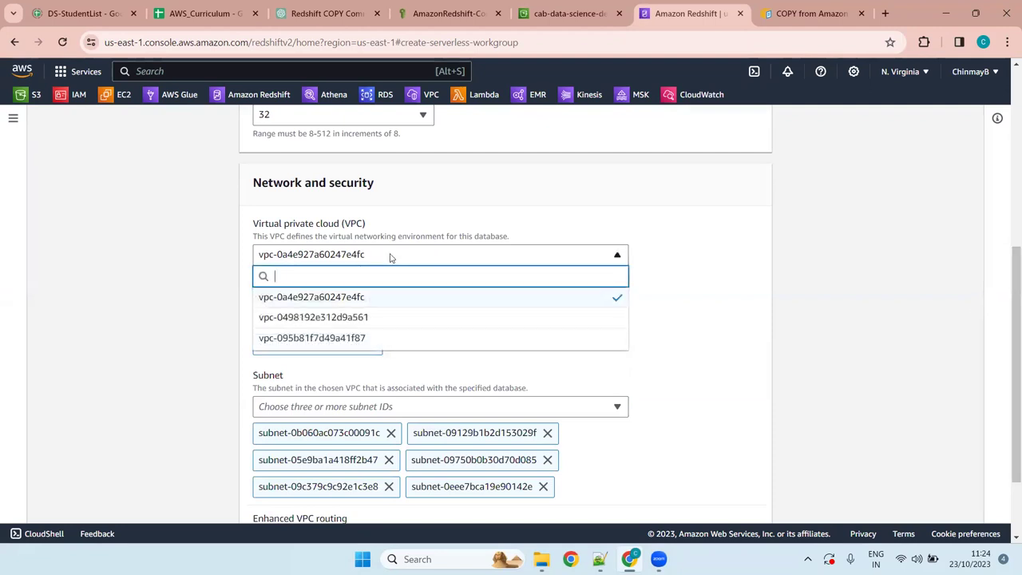
left_click(390, 345)
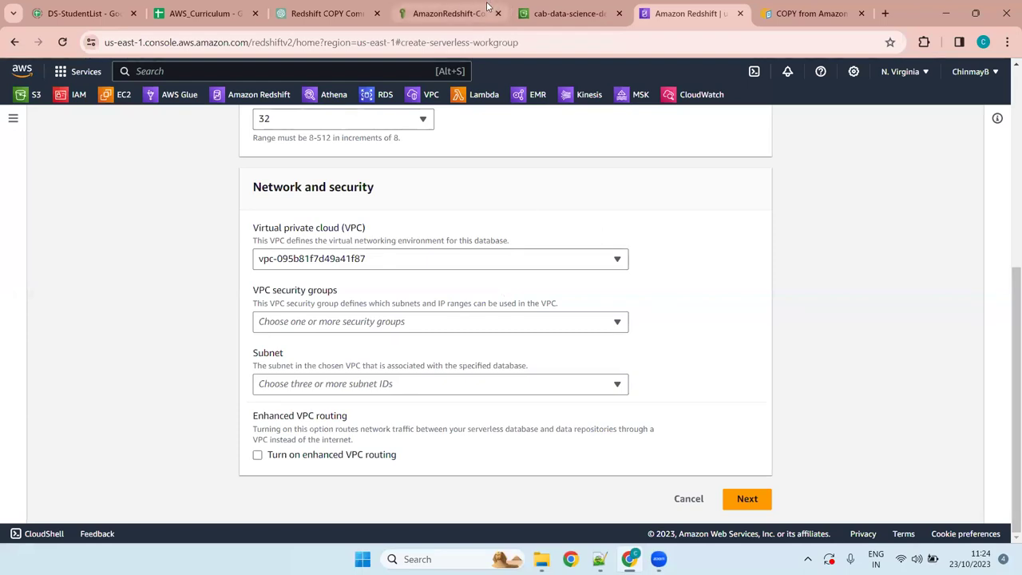
Open the VPC console in a separate browser tab and display its list of security groups
left_click(451, 14)
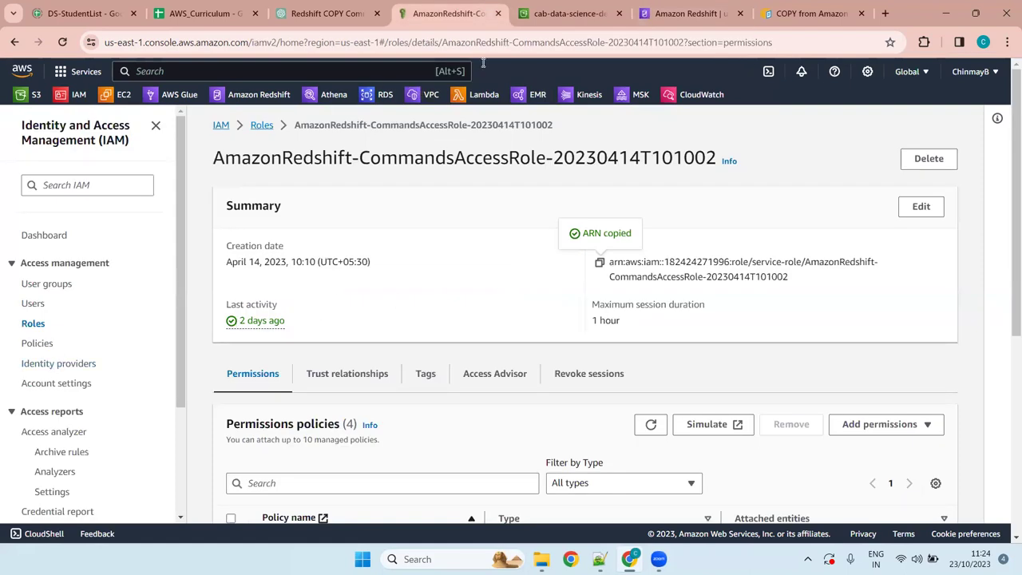
right_click(426, 96)
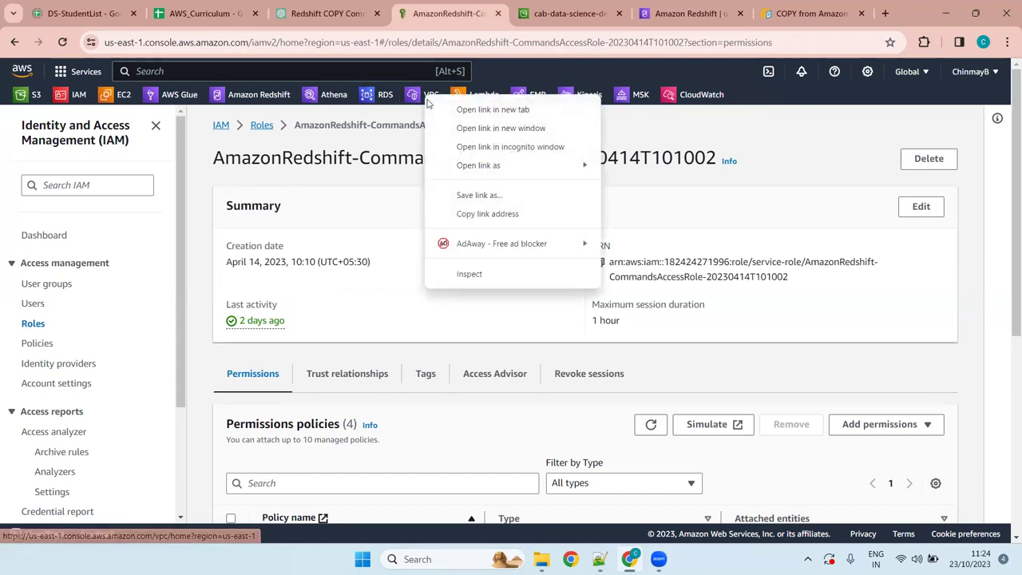
left_click(492, 109)
left_click(503, 14)
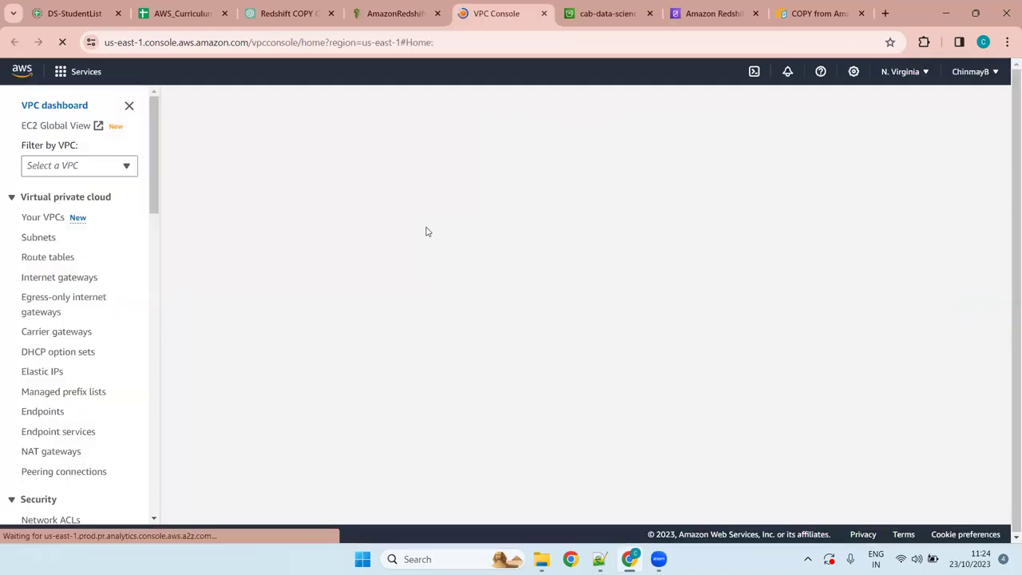
scroll(77, 331, "down", 8)
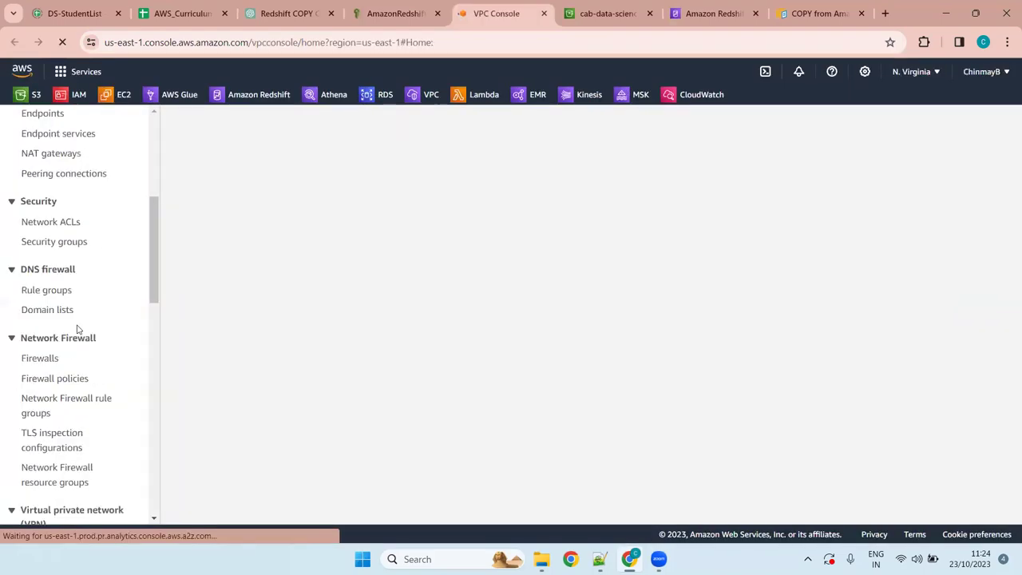
scroll(77, 330, "up", 4)
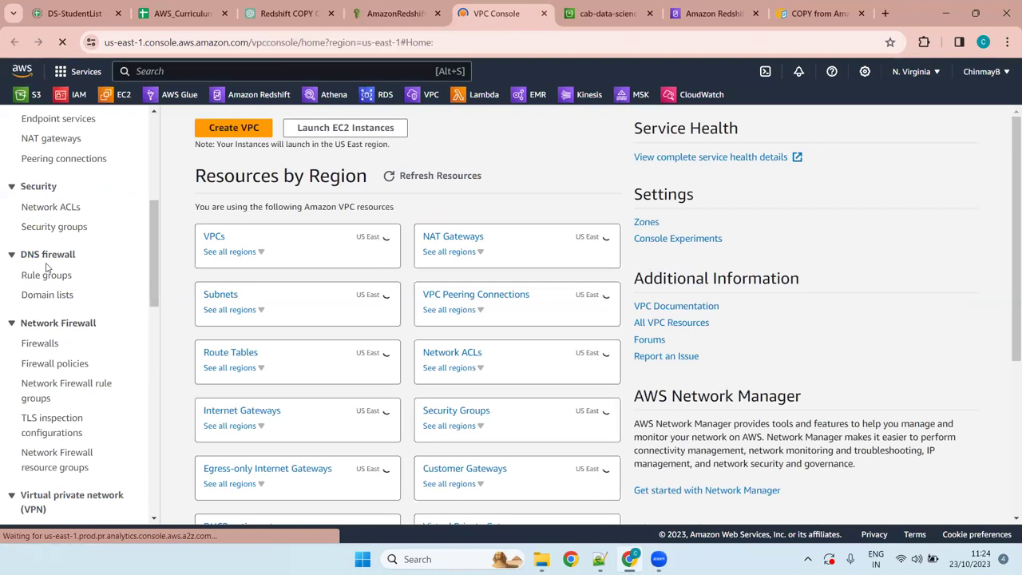
left_click(68, 230)
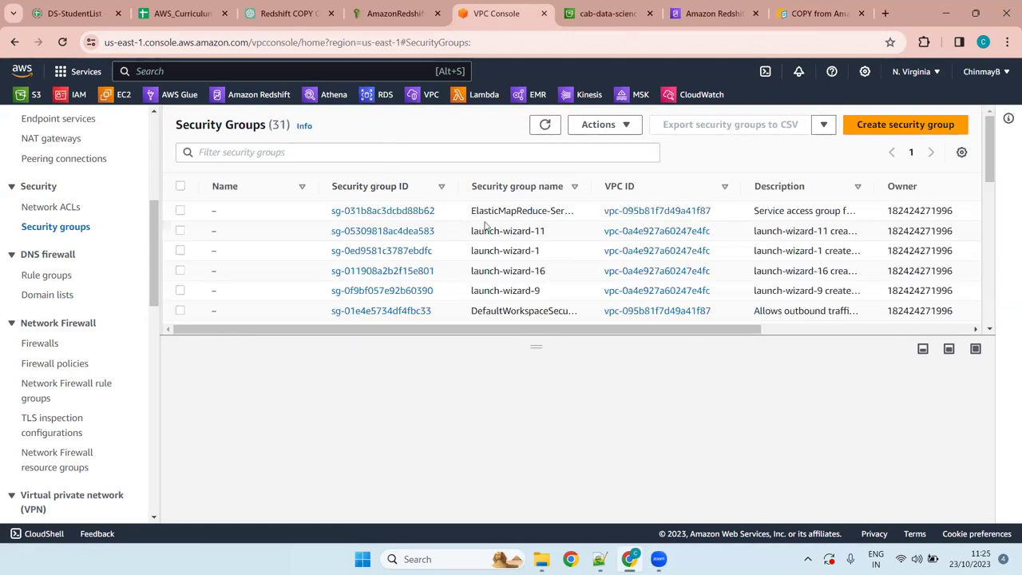
Find the redshift-sg security group in the list and open its details
scroll(463, 258, "down", 3)
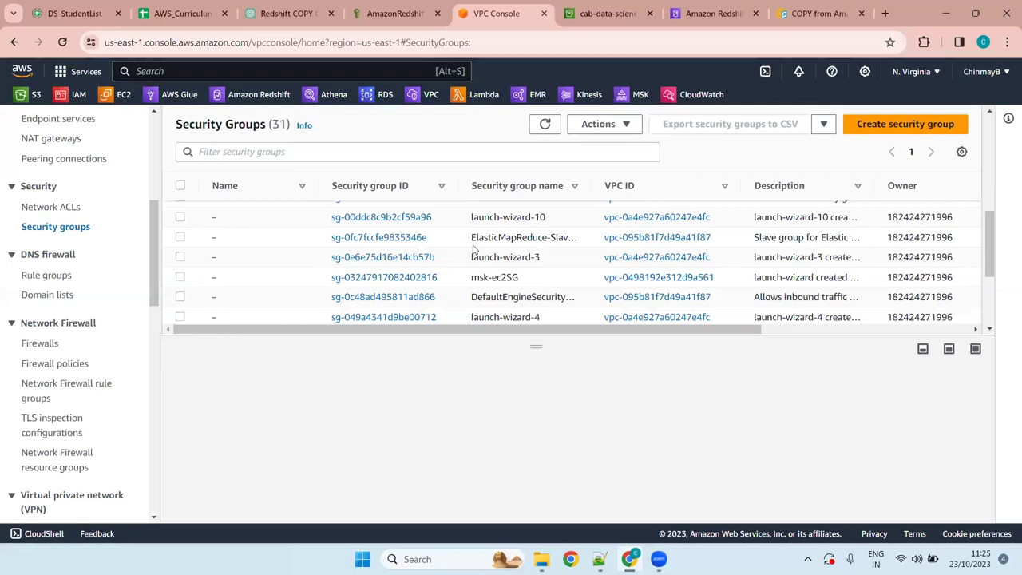
scroll(476, 249, "down", 3)
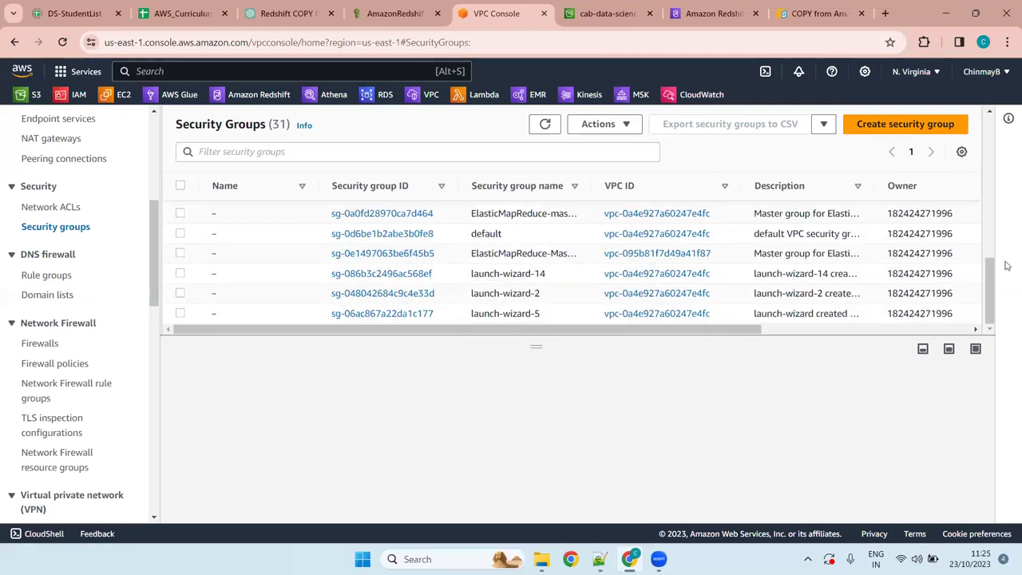
left_click_drag(990, 281, 995, 215)
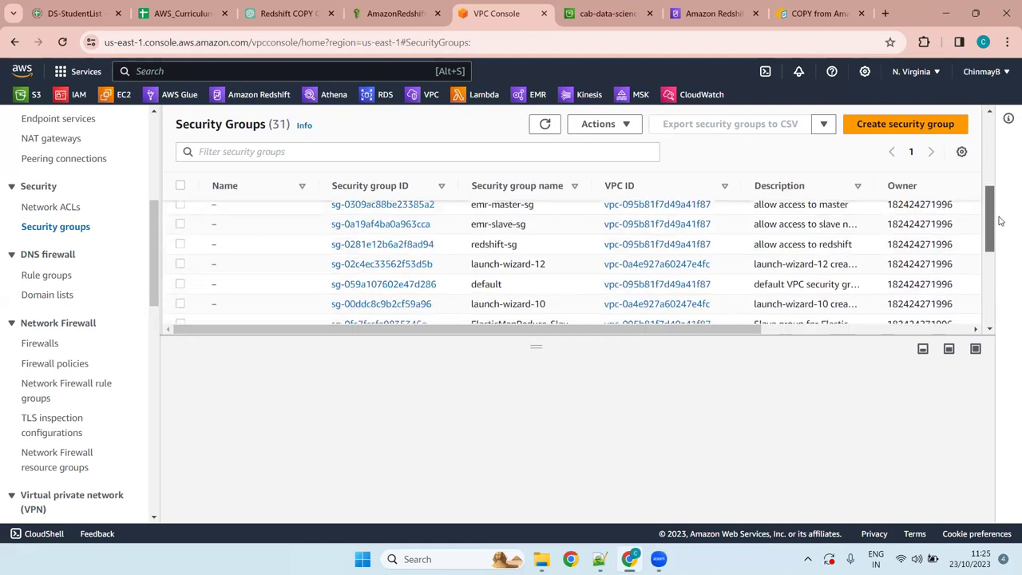
left_click(400, 248)
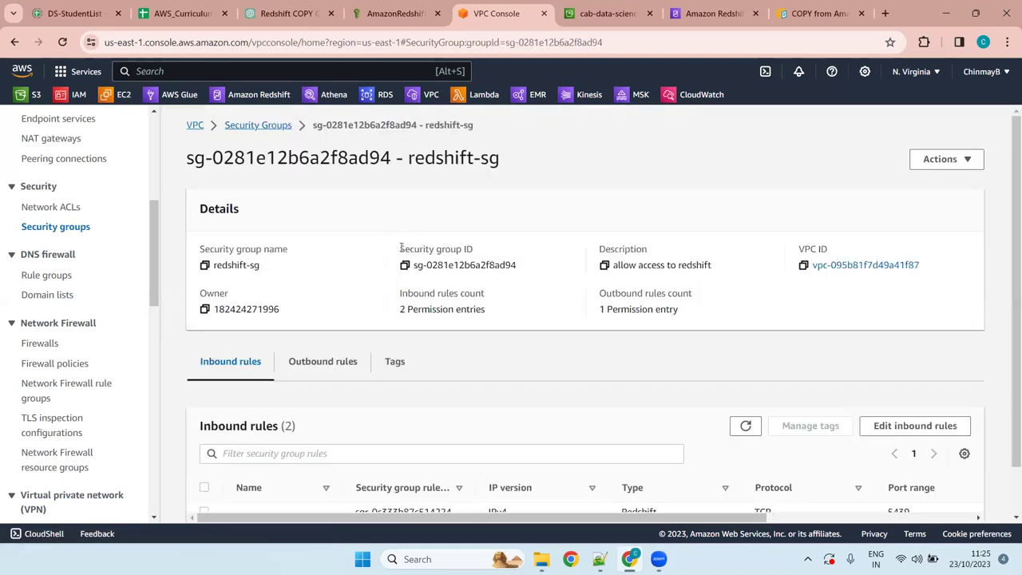
Examine the redshift-sg group's details and inbound rules, especially the port range of the Redshift rule, without editing them
scroll(400, 249, "down", 1)
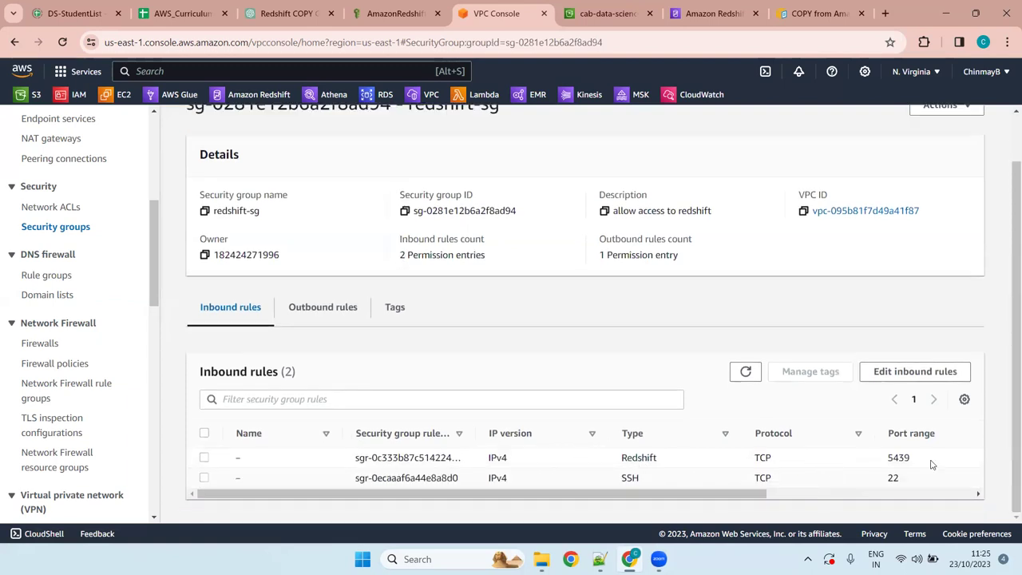
left_click_drag(917, 463, 865, 468)
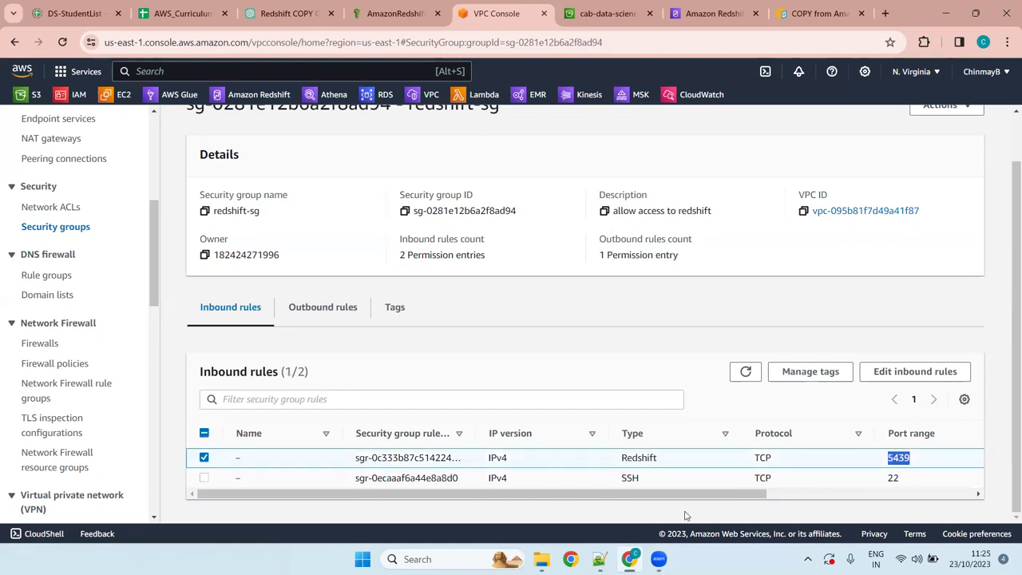
left_click(204, 457)
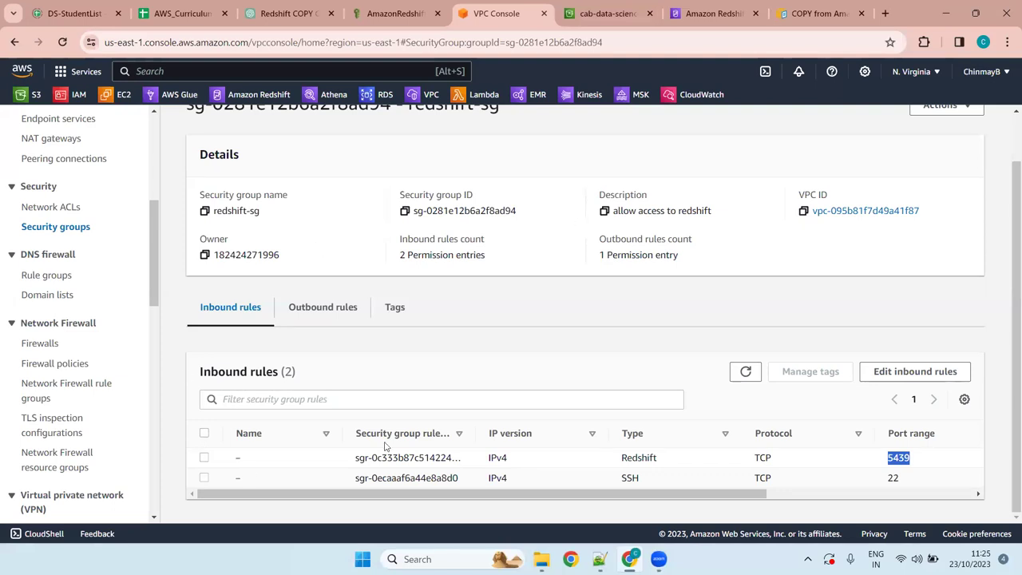
left_click(900, 455)
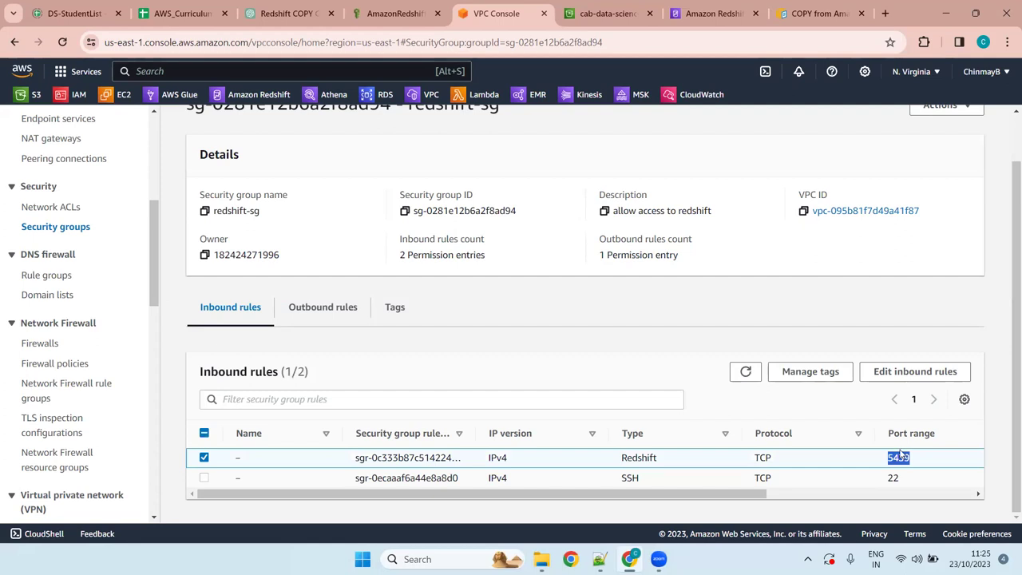
left_click(203, 458)
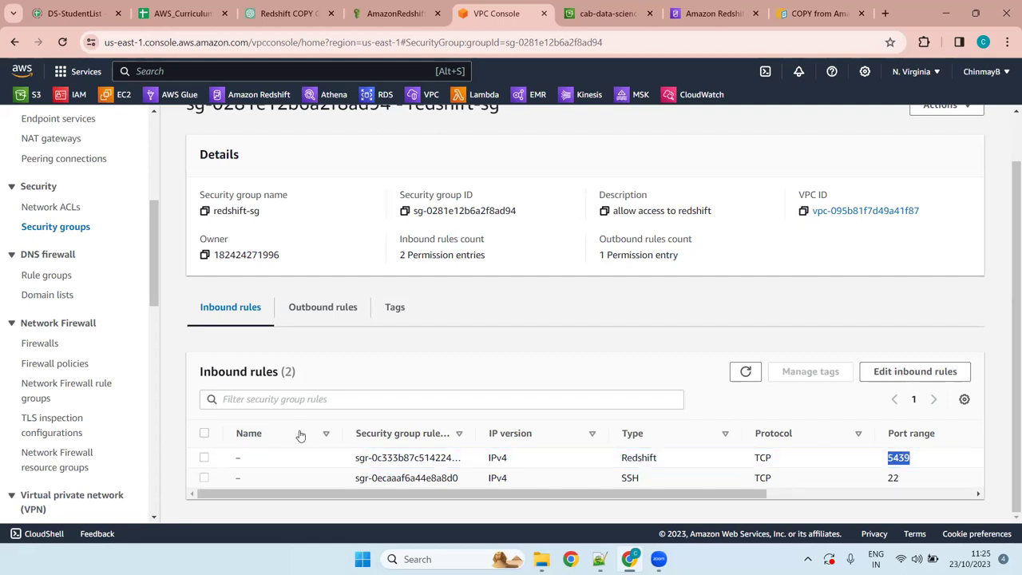
scroll(519, 336, "up", 1)
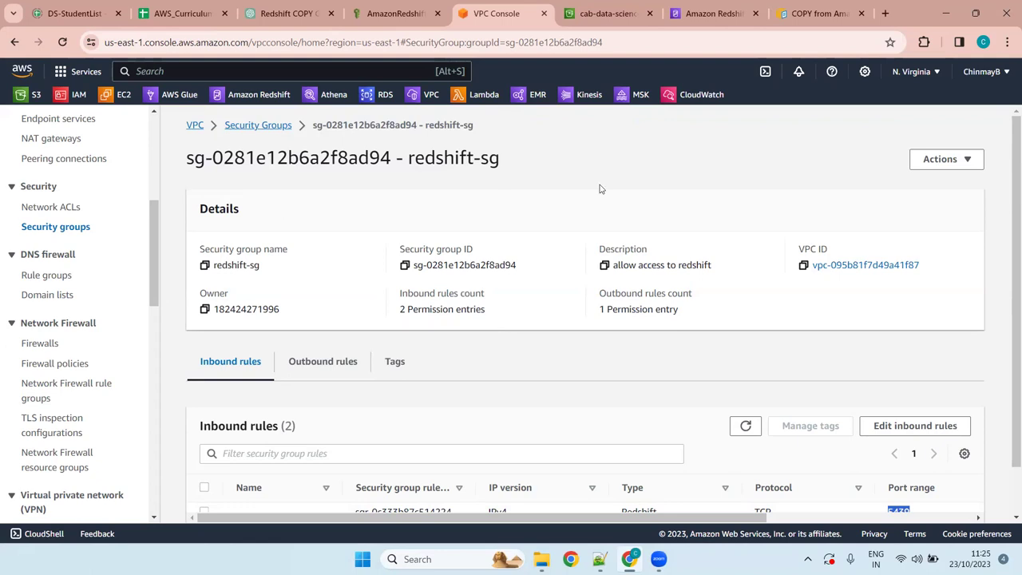
scroll(538, 199, "down", 1)
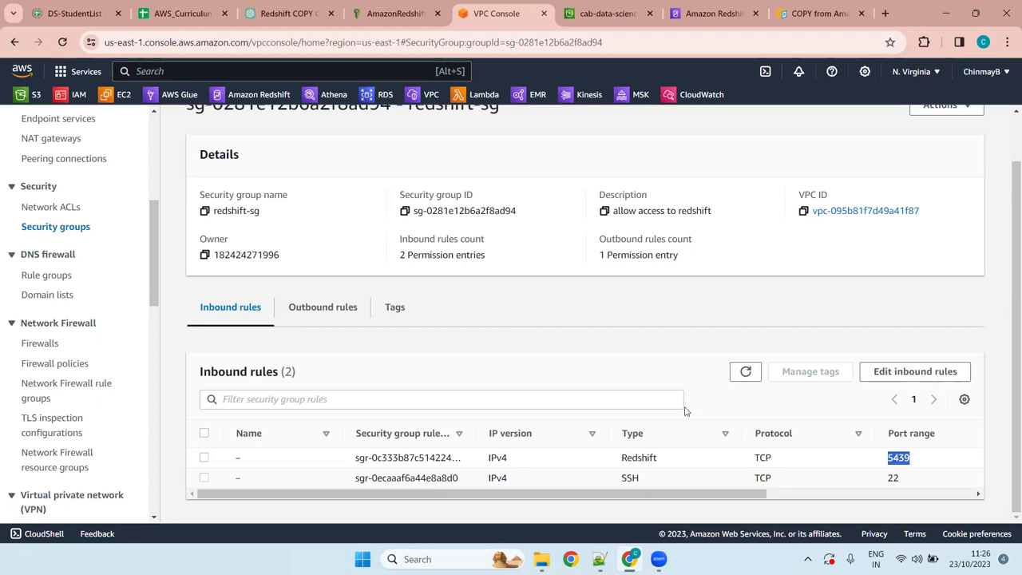
left_click(534, 262)
scroll(582, 331, "up", 1)
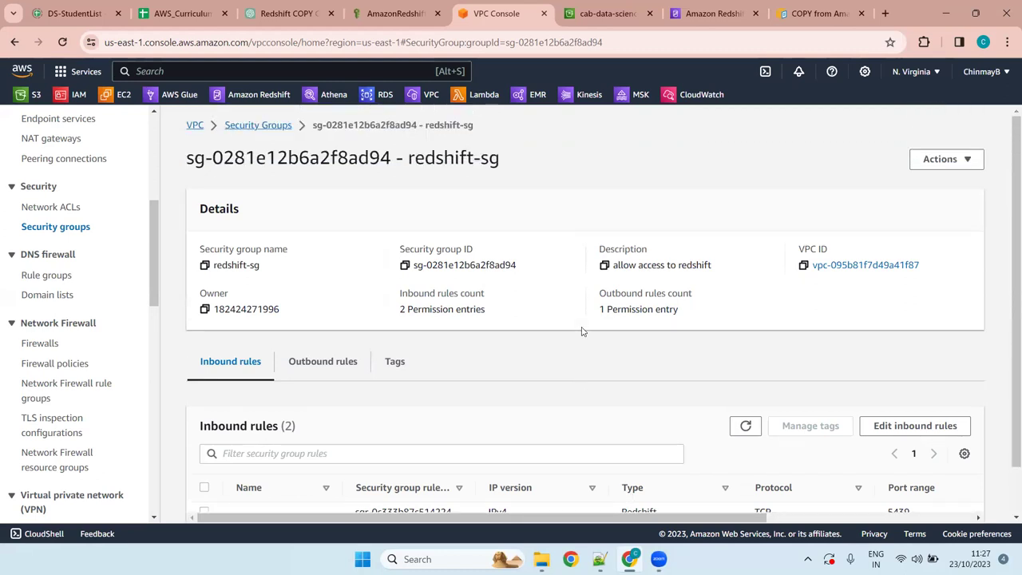
scroll(582, 331, "down", 1)
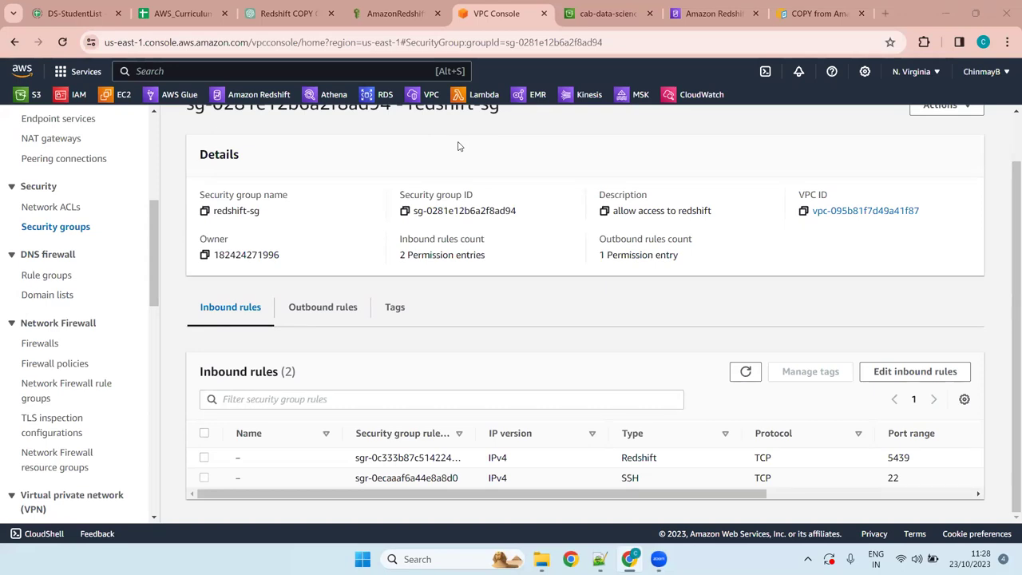
Return to the Redshift workgroup form and assign security group sg-0281e12b6a2f8ad94, described as allowing access to Redshift
key("ctrl+7")
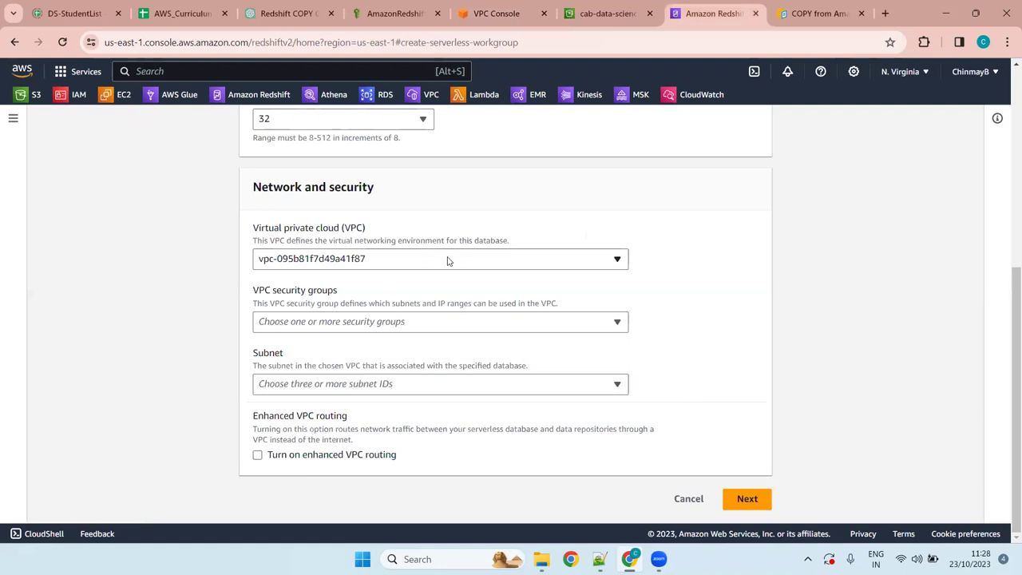
left_click(431, 327)
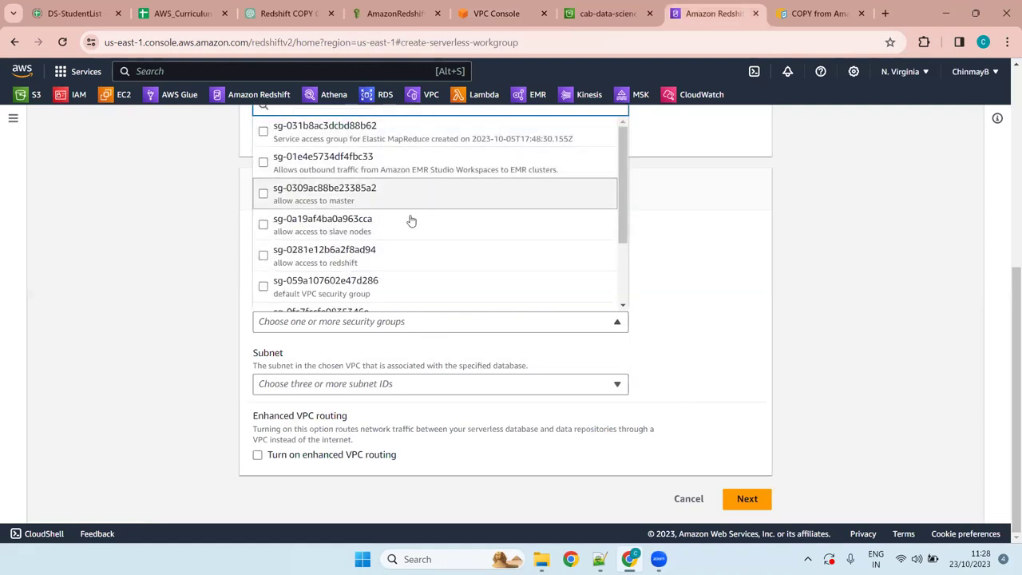
left_click(289, 262)
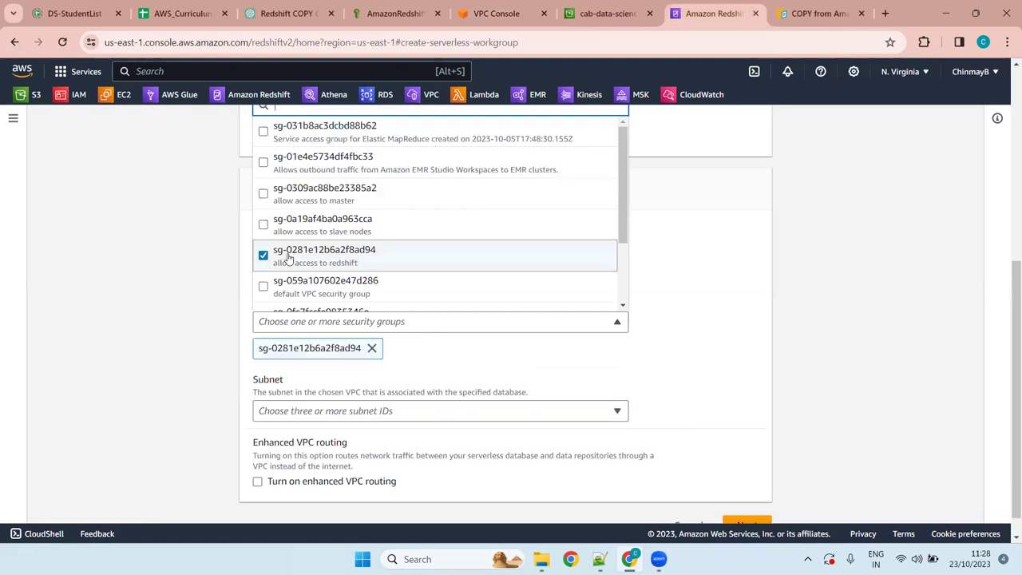
left_click(696, 261)
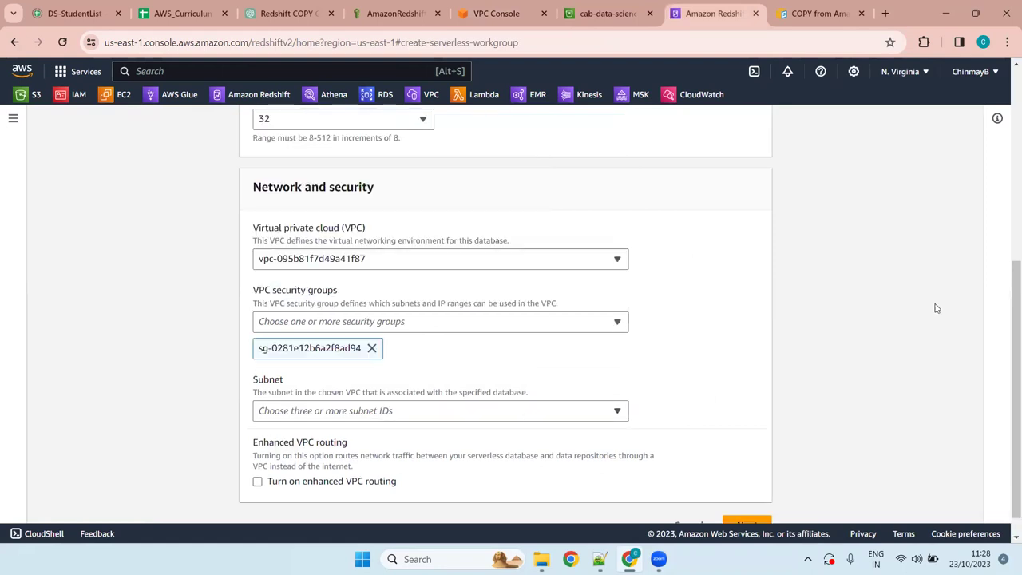
left_click_drag(1006, 334, 1008, 388)
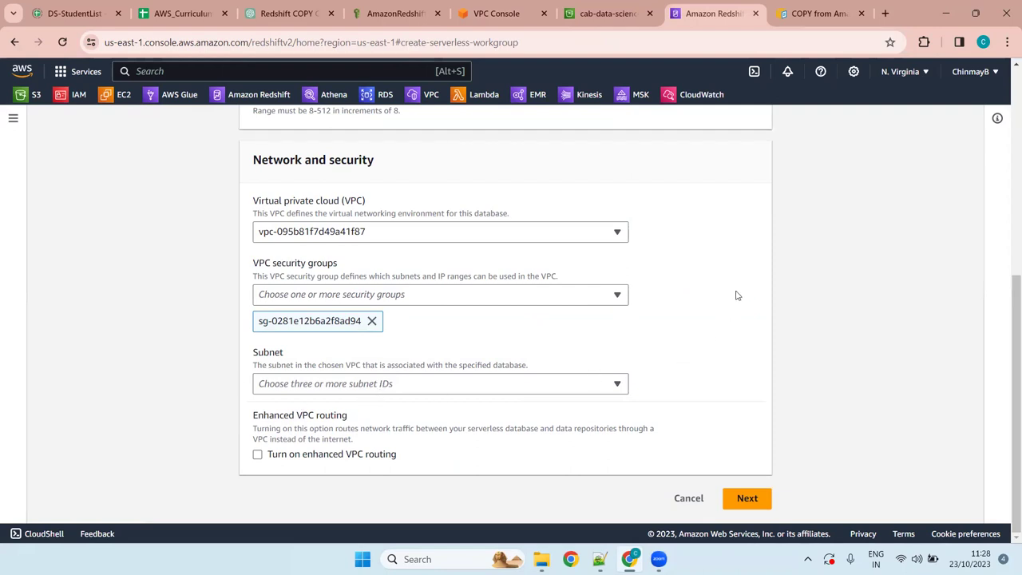
Associate all four available subnets with the workgroup, leave enhanced VPC routing off, and continue to the namespace stage
left_click(410, 390)
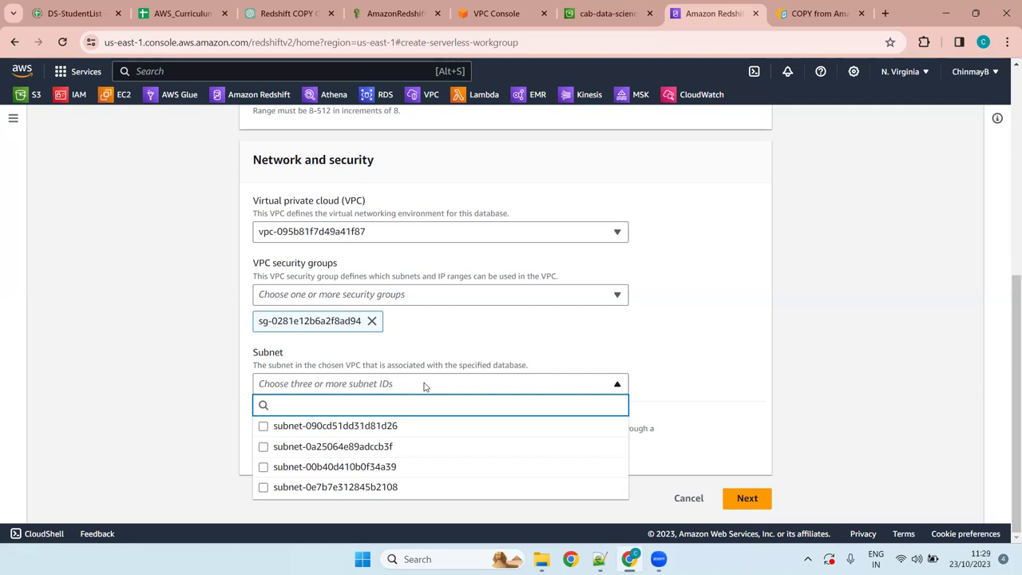
left_click(424, 386)
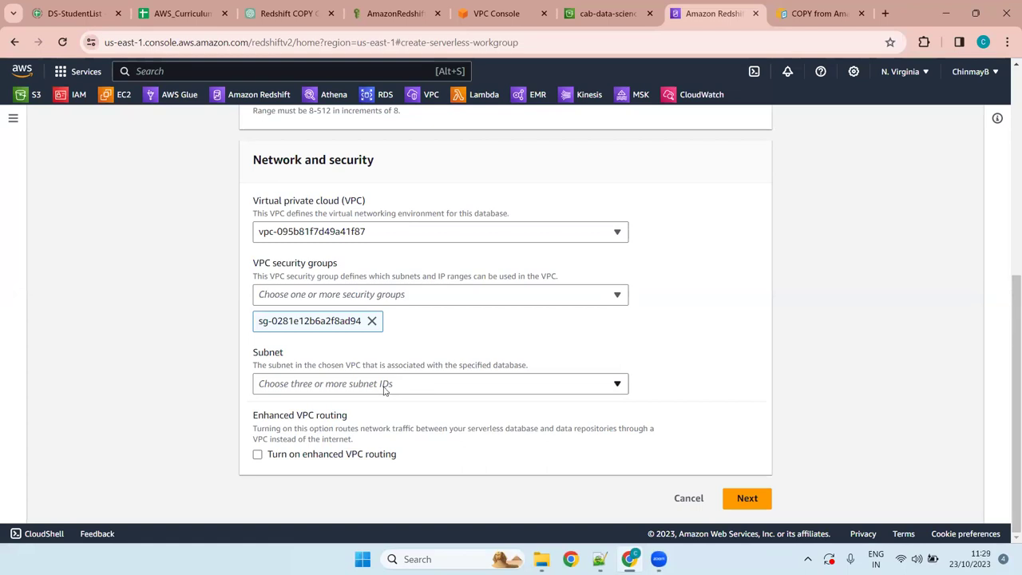
left_click(384, 387)
left_click(264, 426)
left_click(264, 446)
left_click(264, 466)
left_click(263, 487)
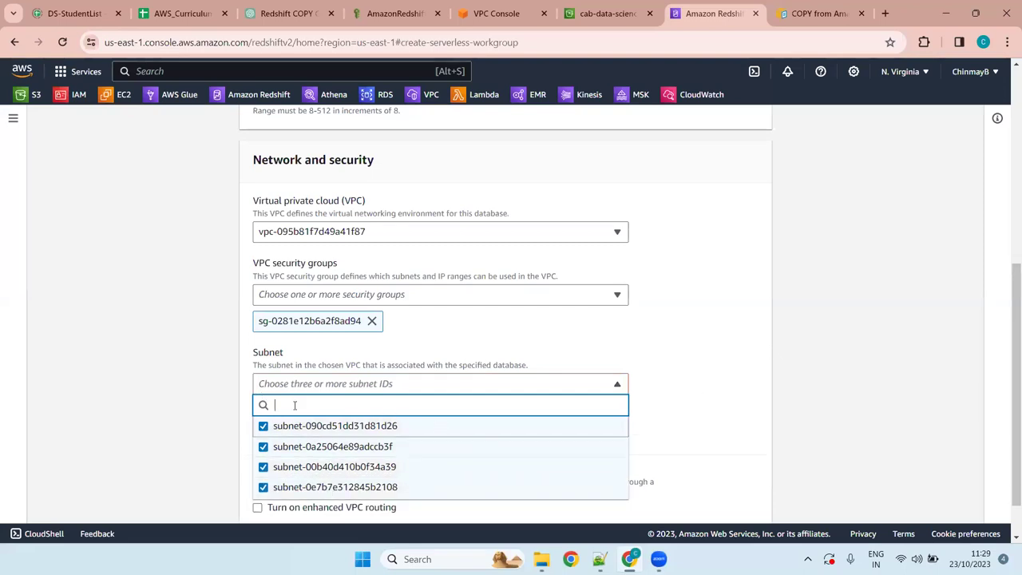
left_click(649, 354)
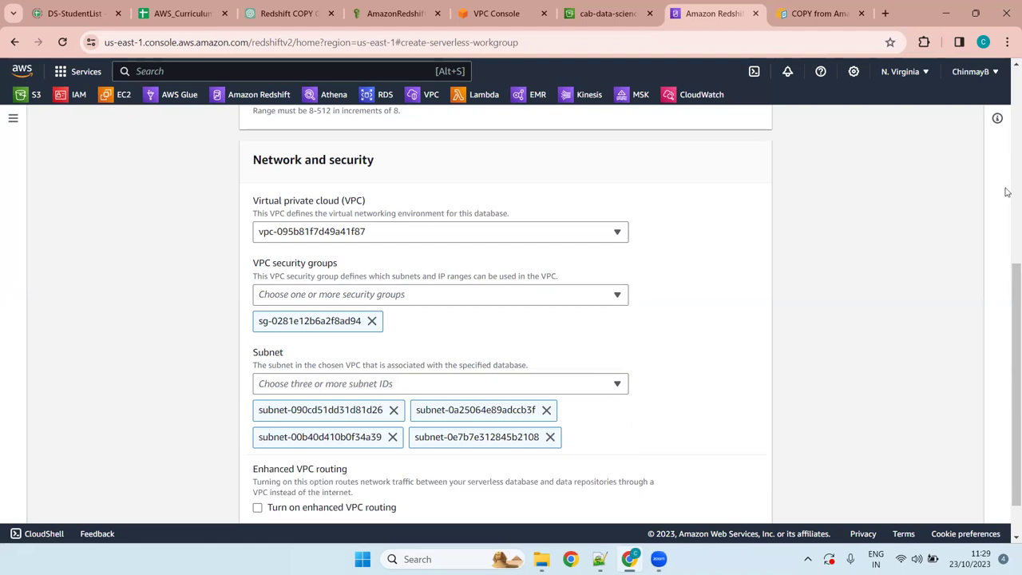
scroll(974, 335, "down", 1)
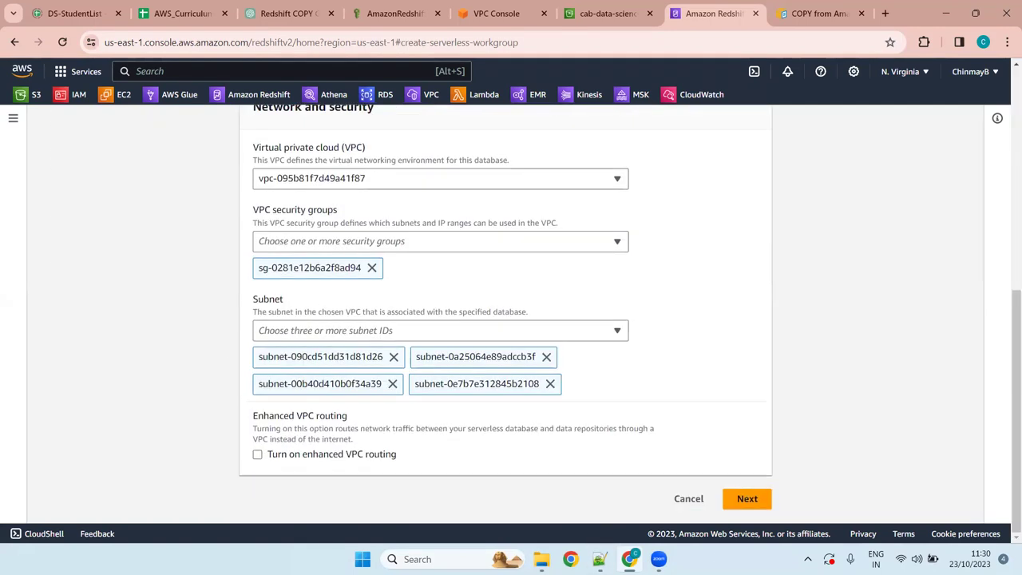
left_click(745, 498)
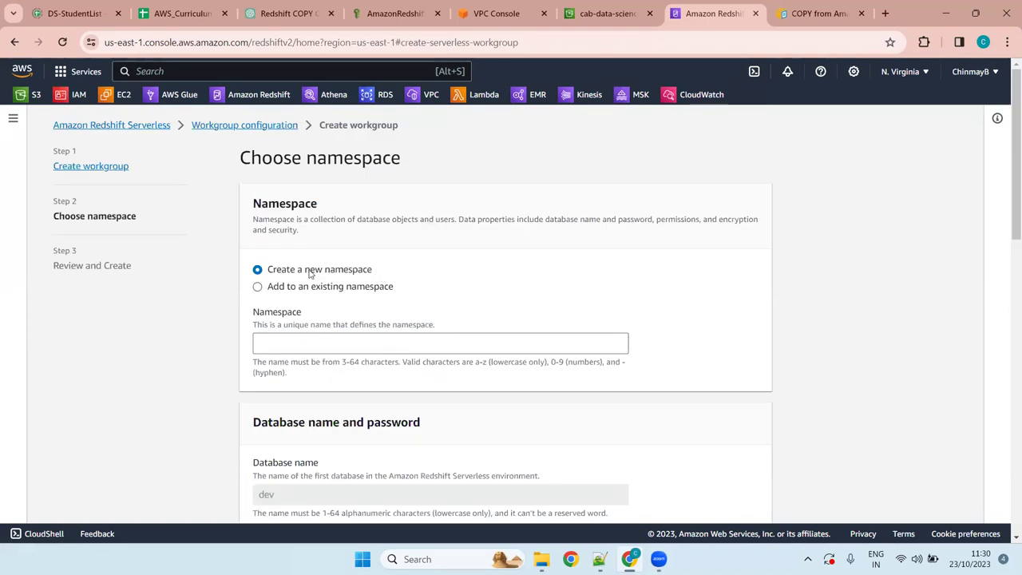
Enter ds-namespace as the name of the new namespace
left_click(332, 342)
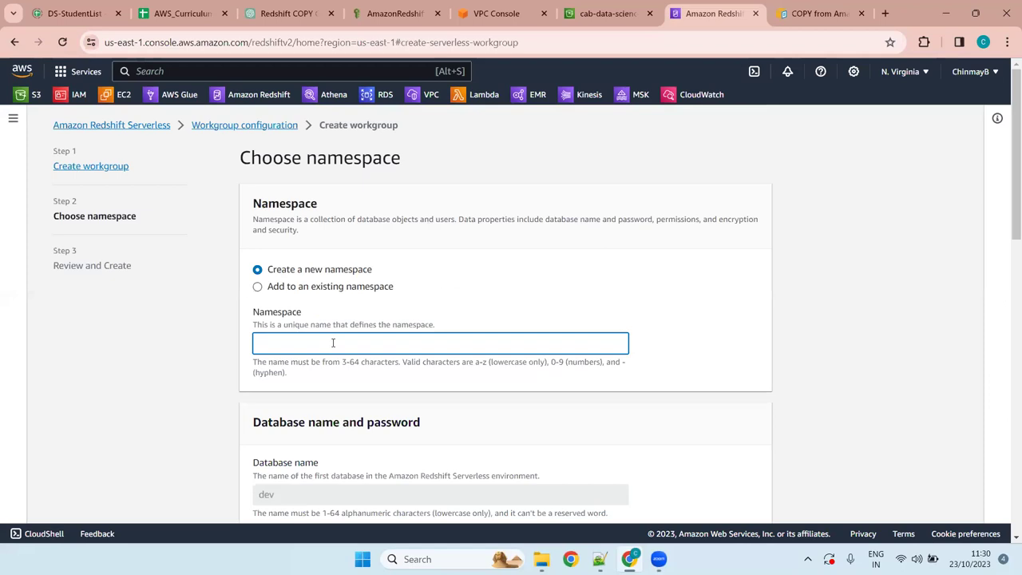
type("d")
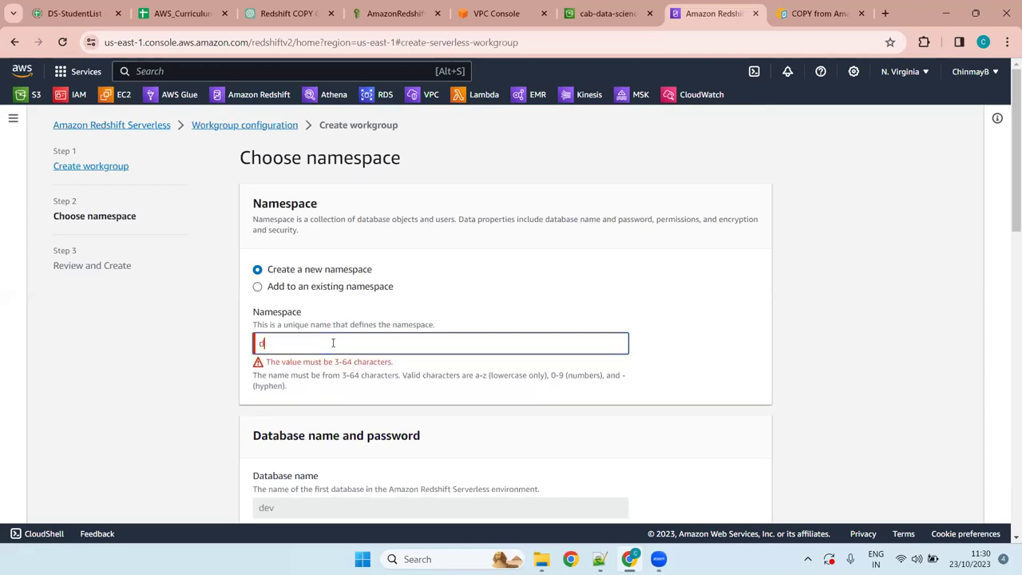
type("s-wo")
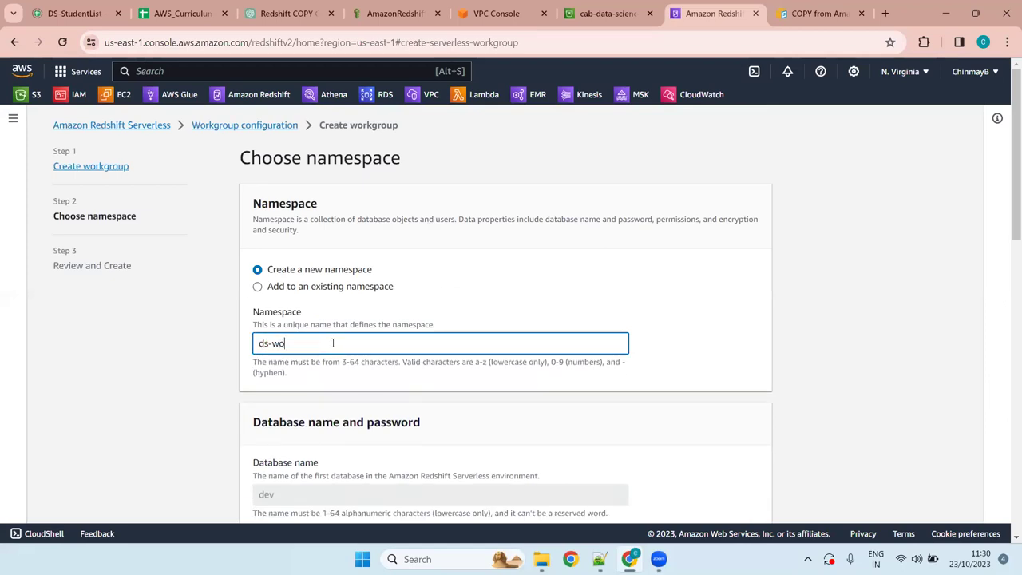
type("rkspace")
key("BackSpace")
key("BackSpace")
key("BackSpace")
key("BackSpace")
key("BackSpace")
key("BackSpace")
key("BackSpace")
key("BackSpace")
key("BackSpace")
type("namespace")
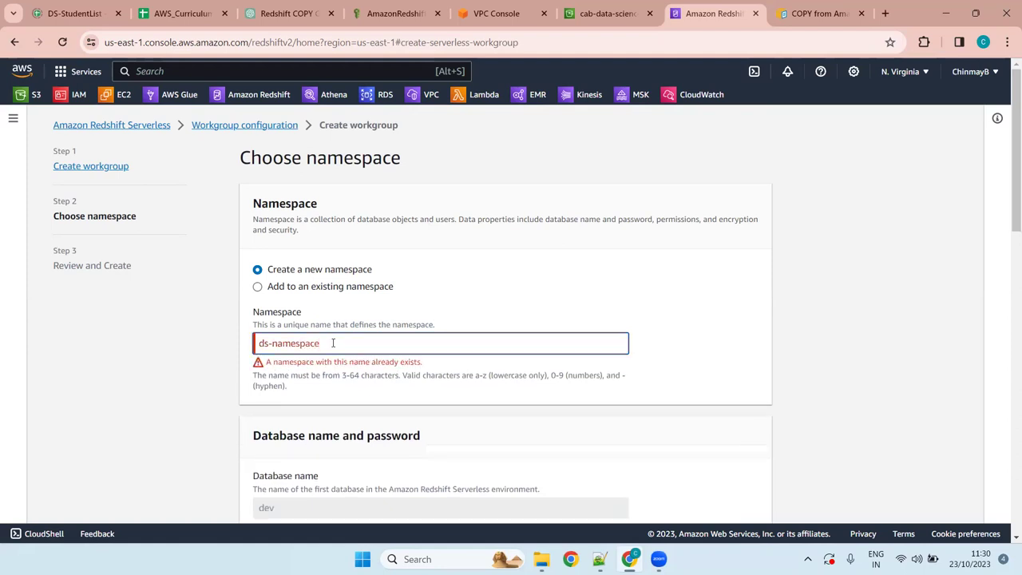
Replace the new namespace's name with ds-namespace1
key("BackSpace")
key("BackSpace")
key("BackSpace")
key("BackSpace")
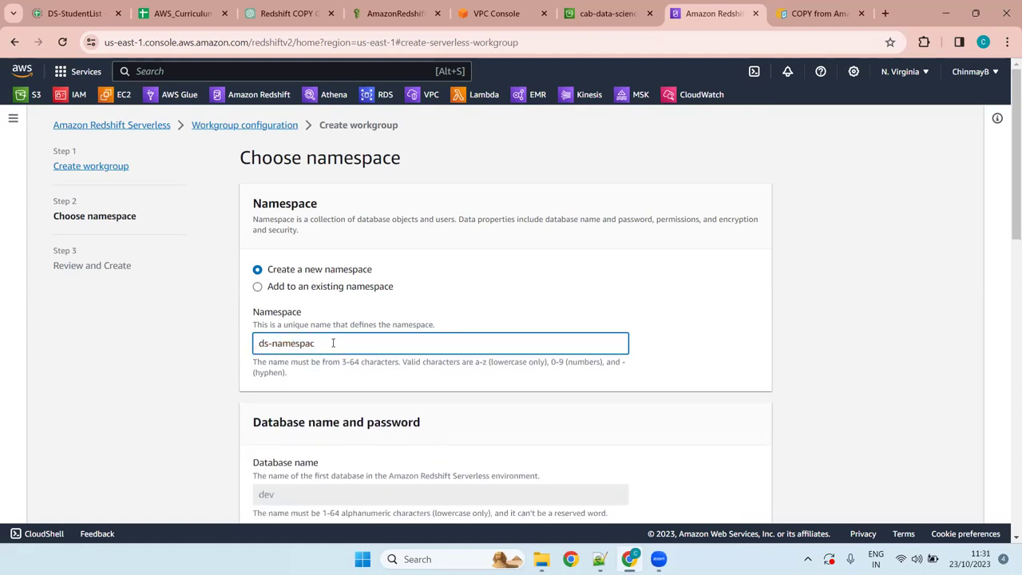
key("BackSpace")
key("BackSpace")
key("BackSpace")
key("BackSpace")
key("BackSpace")
key("BackSpace")
key("BackSpace")
key("BackSpace")
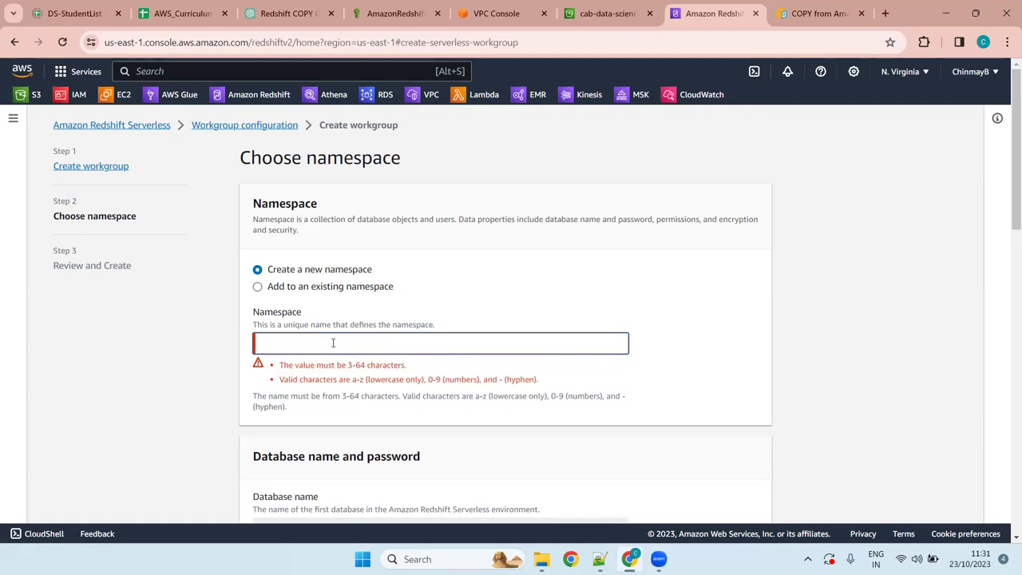
type("ds-n")
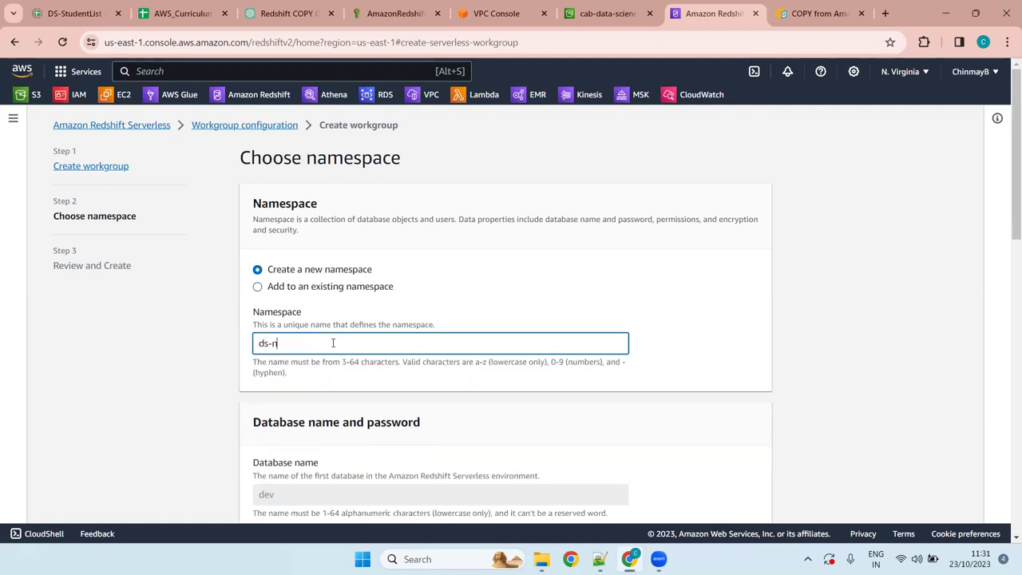
type("amespace1")
Select the associated IAM role AmazonRedshift-CommandsAccessRole-20230414T101002 in the namespace permissions
scroll(1006, 128, "down", 1)
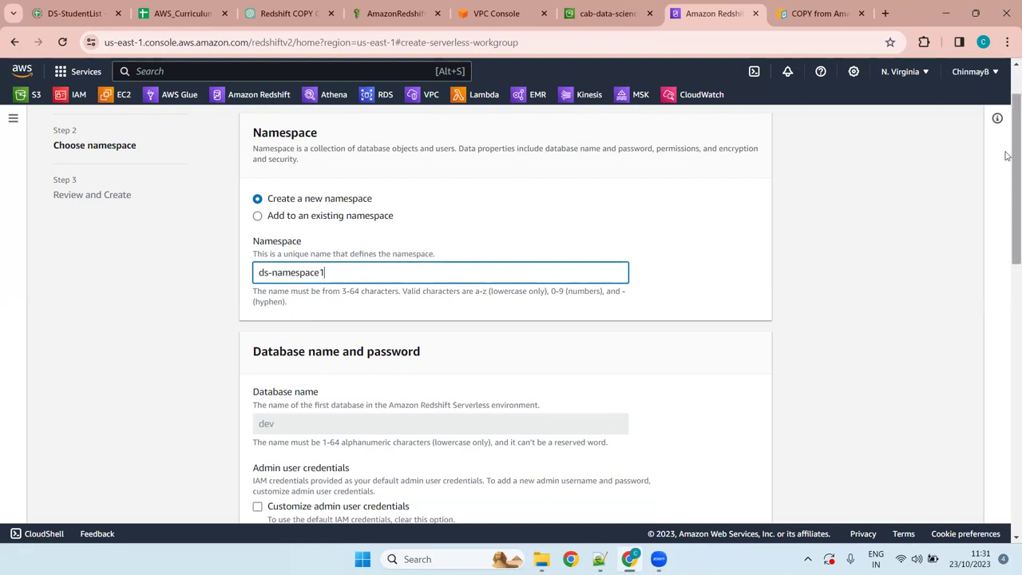
mouse_move(1007, 156)
left_mouse_down()
mouse_move(1004, 194)
mouse_move(1006, 163)
left_mouse_up()
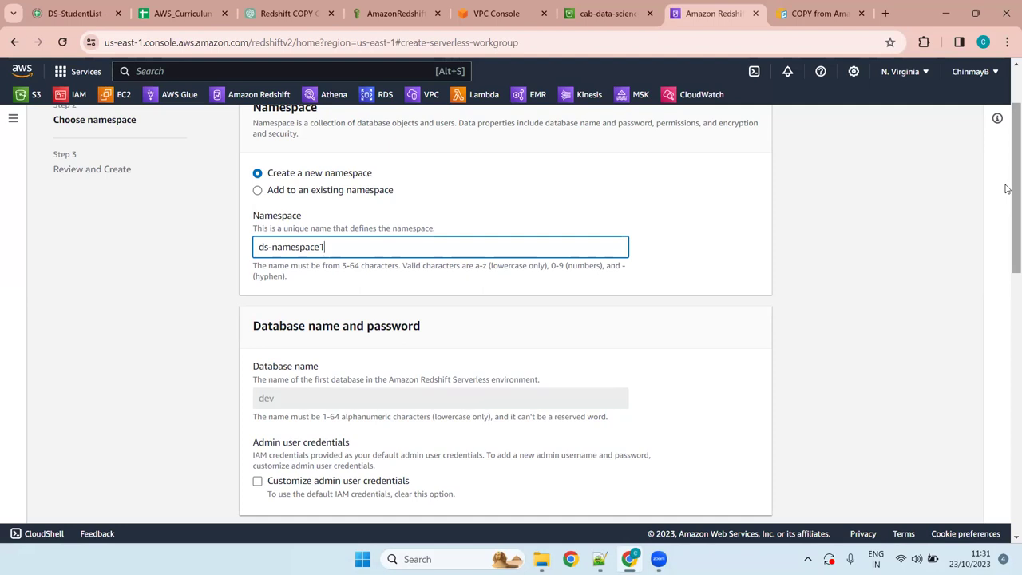
scroll(1006, 199, "down", 2)
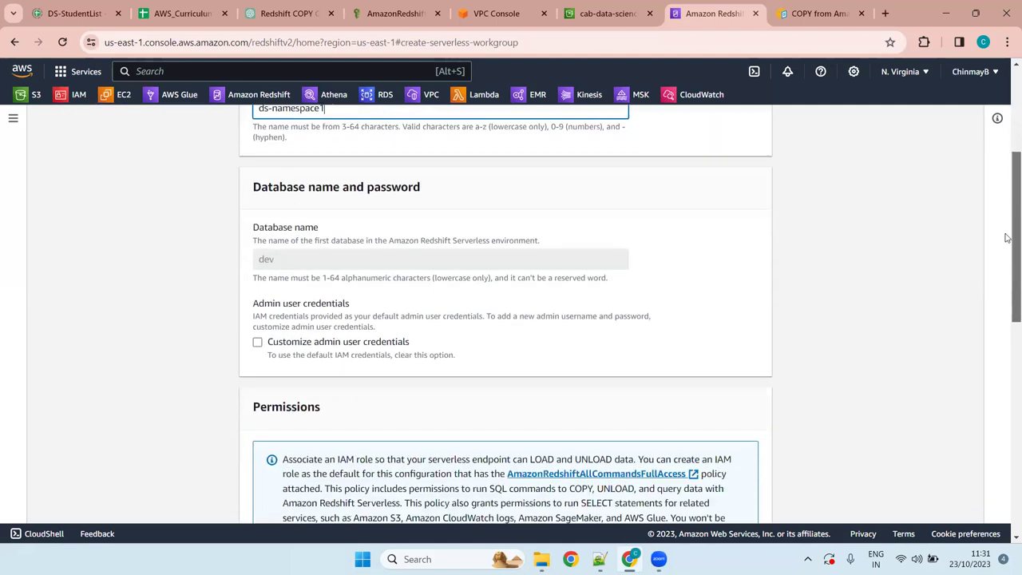
left_click_drag(1006, 237, 1006, 399)
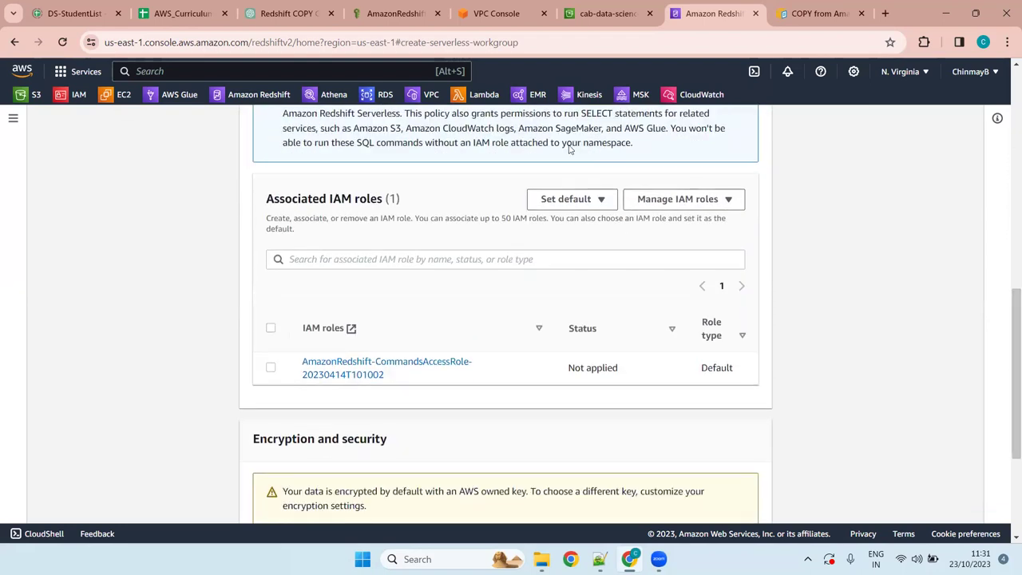
left_click(270, 372)
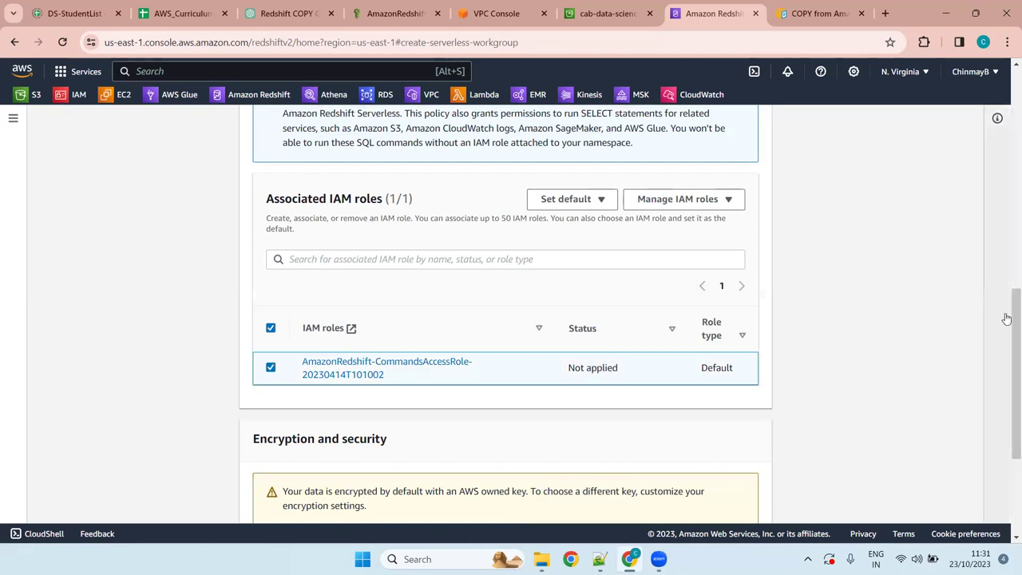
left_click_drag(1006, 388, 1007, 411)
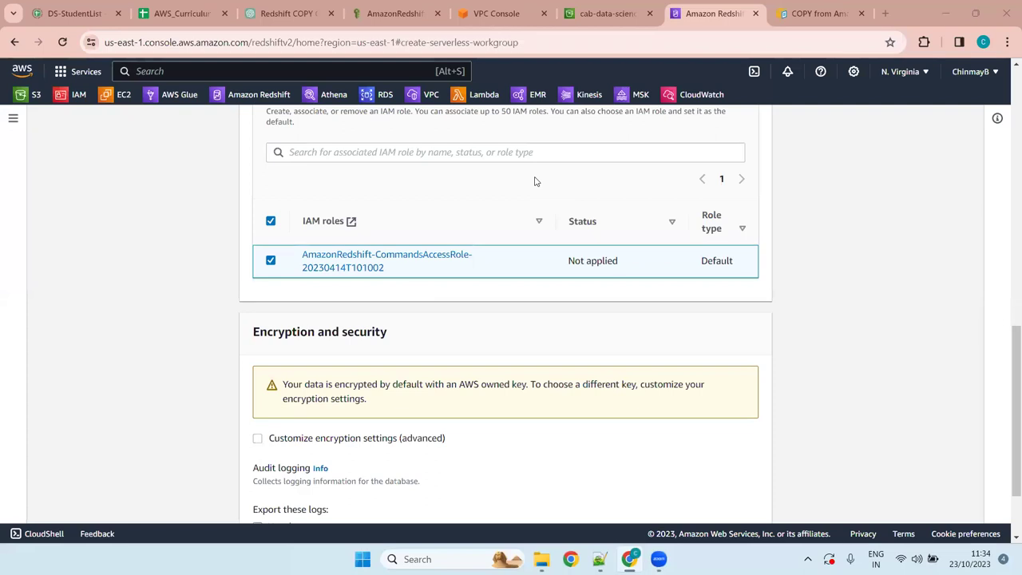
Keep the default encryption with all audit log exports off, and continue to the review stage
scroll(535, 181, "up", 9)
scroll(535, 181, "down", 5)
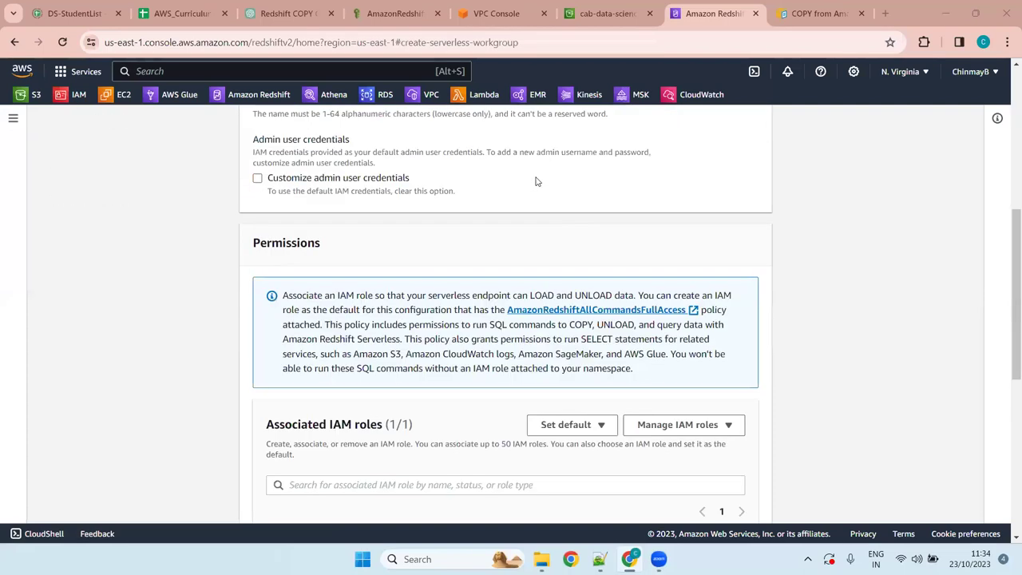
scroll(536, 180, "down", 4)
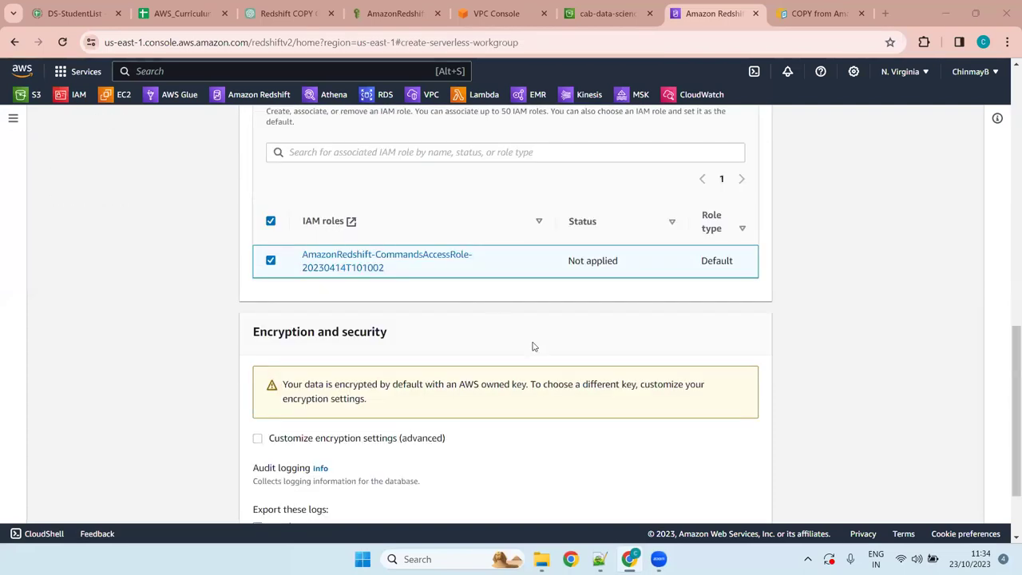
scroll(532, 347, "down", 2)
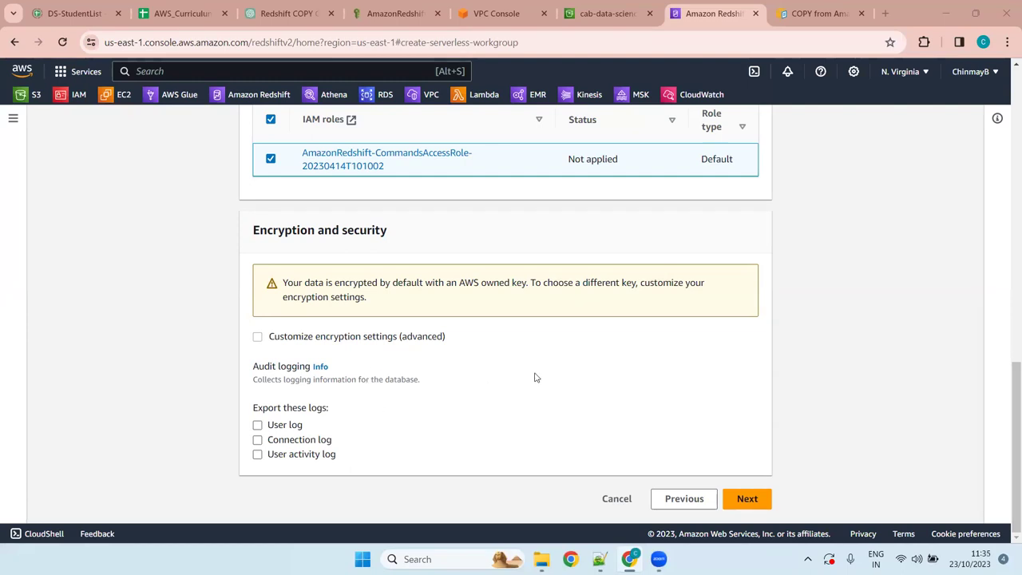
left_click(752, 501)
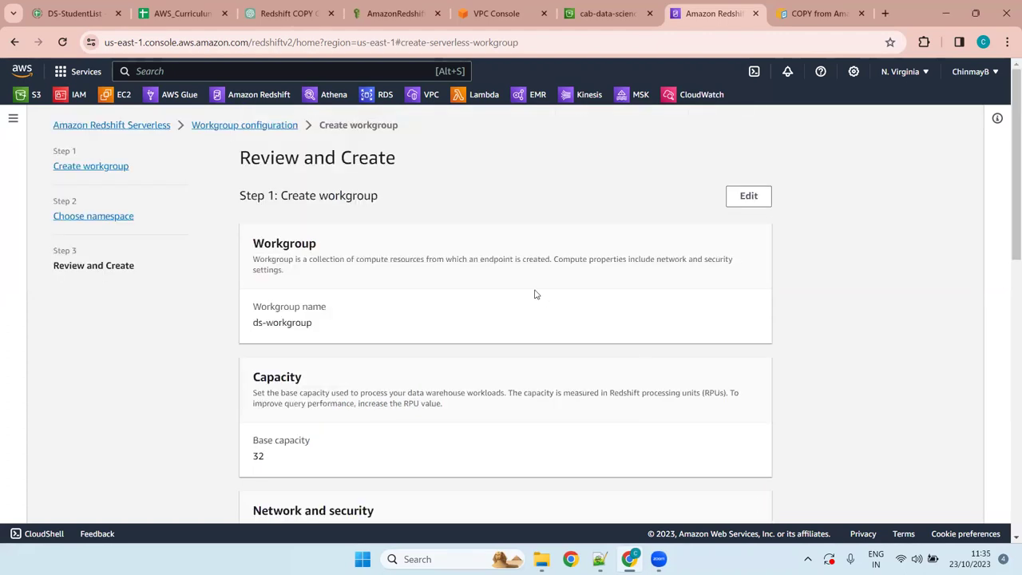
Review the workgroup and namespace summary, create the workgroup, and dismiss the preview features banner on the dashboard
scroll(534, 293, "down", 5)
scroll(534, 293, "up", 5)
left_click_drag(1007, 165, 1003, 468)
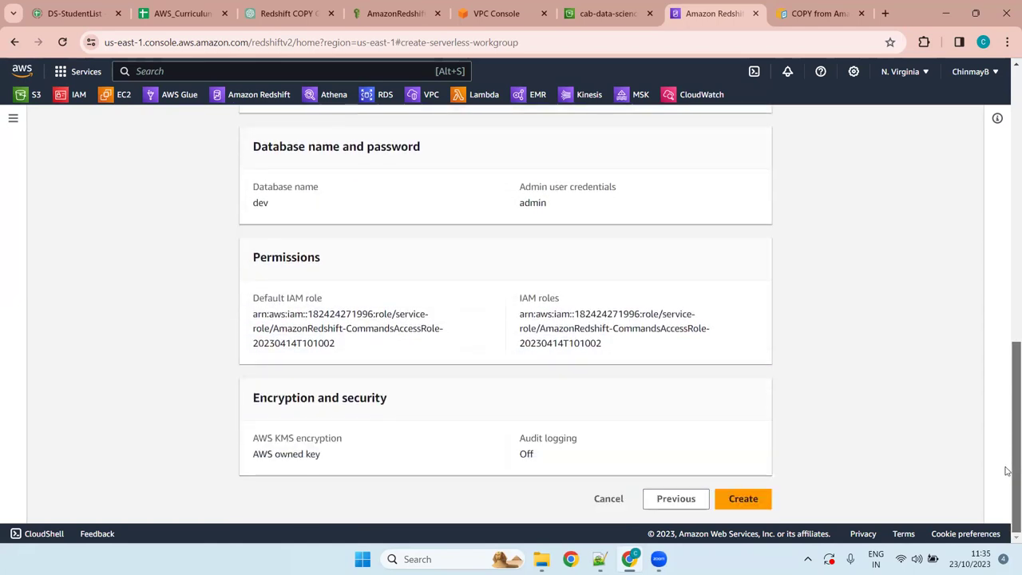
left_click(760, 503)
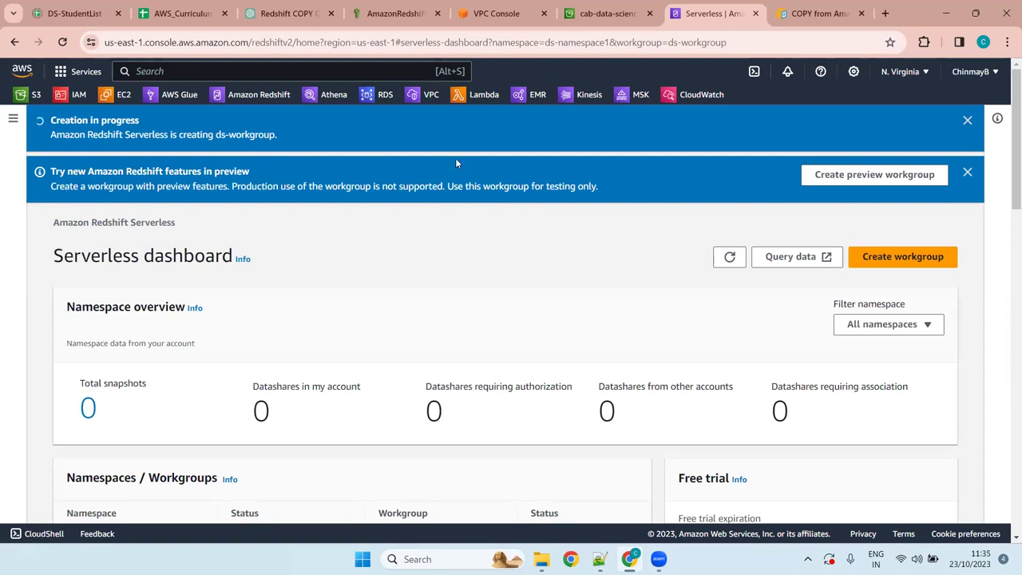
left_click(967, 174)
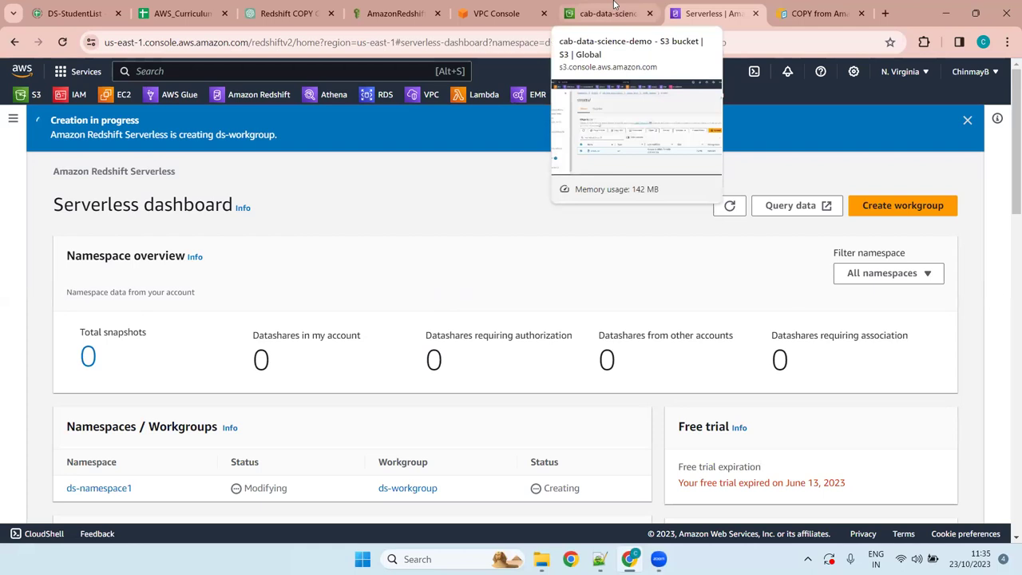
Switch to the Syallabus_Coverage.txt notes in Notepad++ and add the heading "Ways to load data into Redshift ::" beneath the 23/10/2023 date line
mouse_move(630, 559)
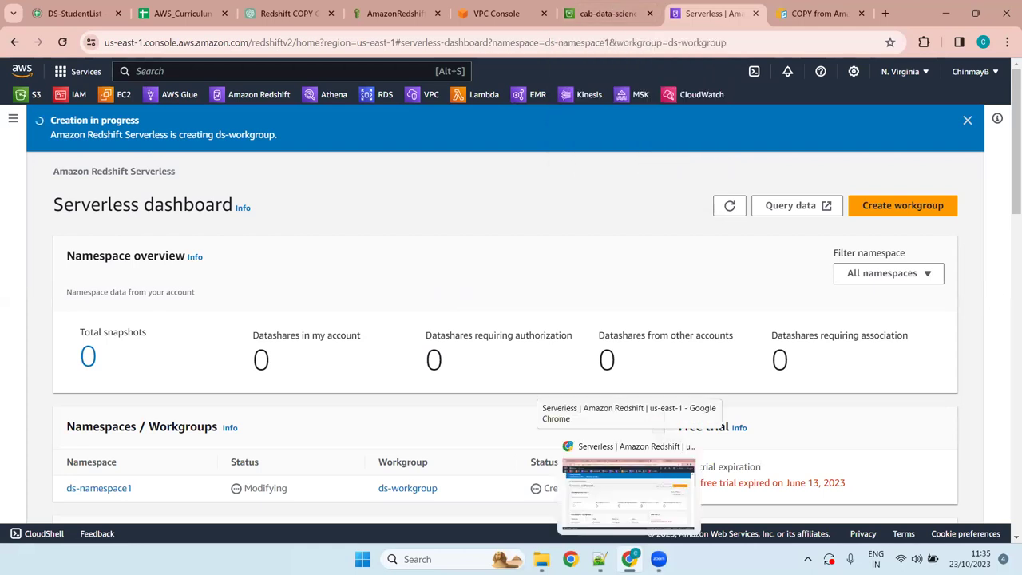
key("alt+Tab")
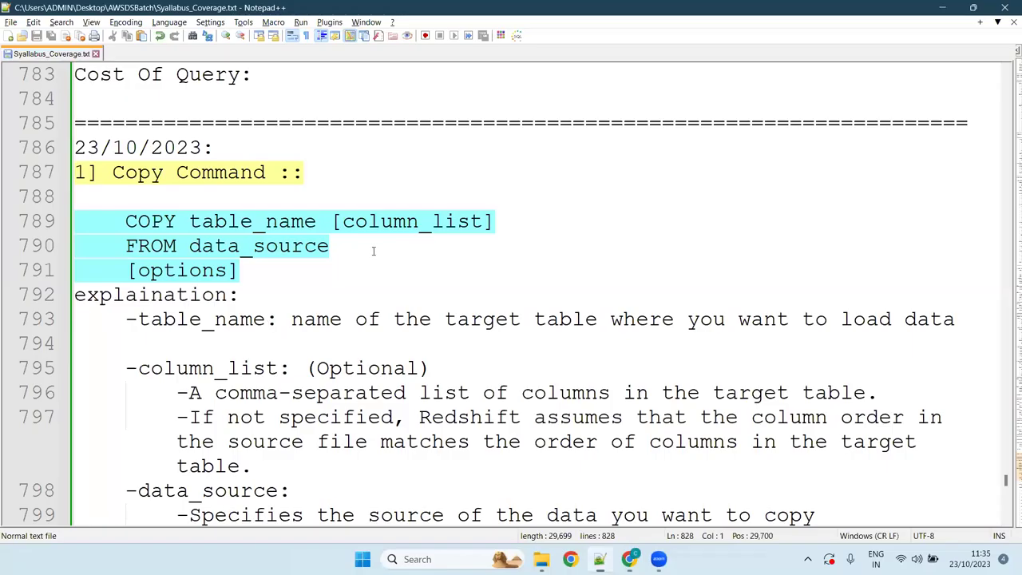
left_click(350, 175)
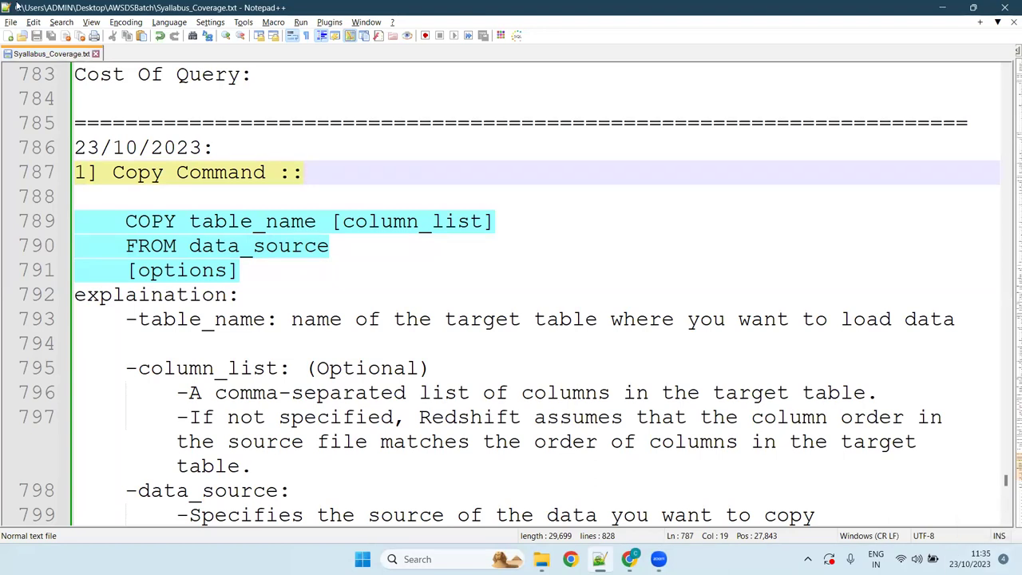
key("Left")
key("Left")
left_click(259, 150)
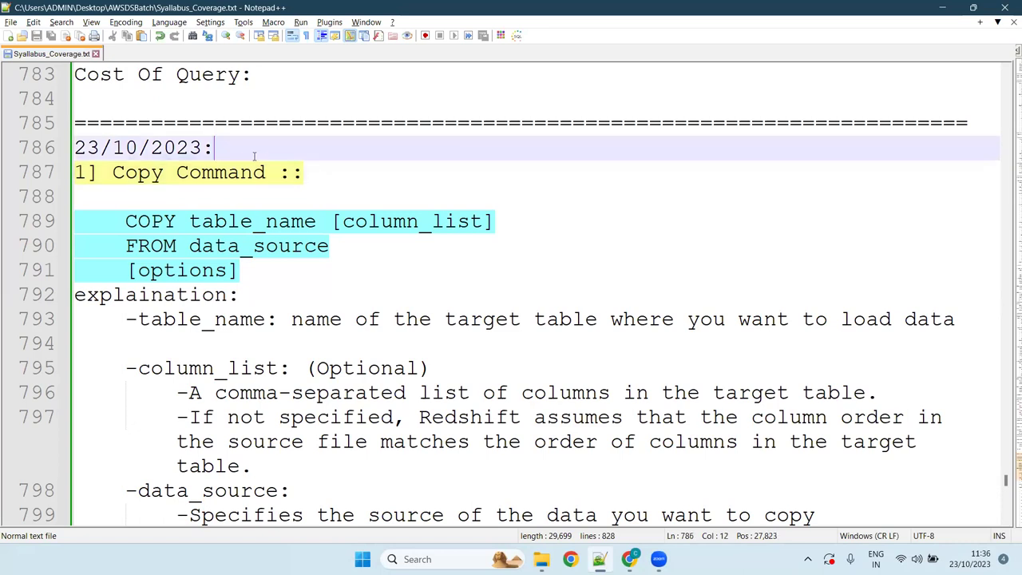
key("Return")
key("Return")
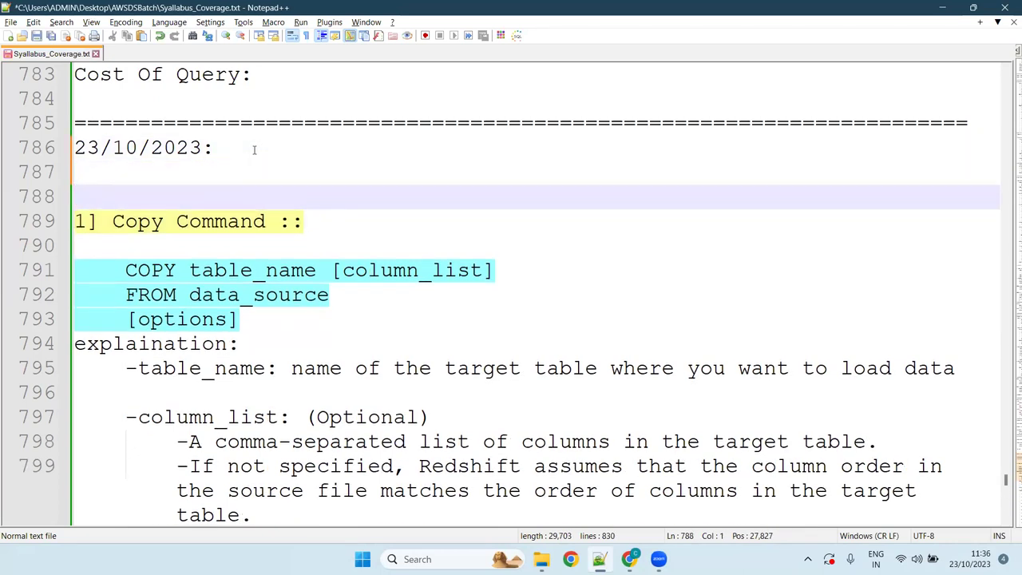
key("Up")
type("Ways t")
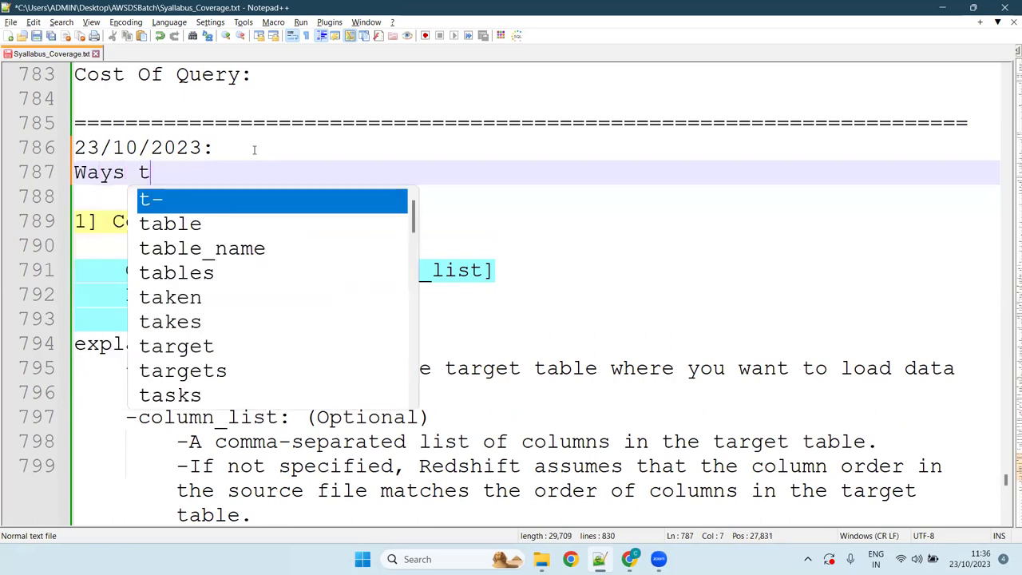
type("o load dat")
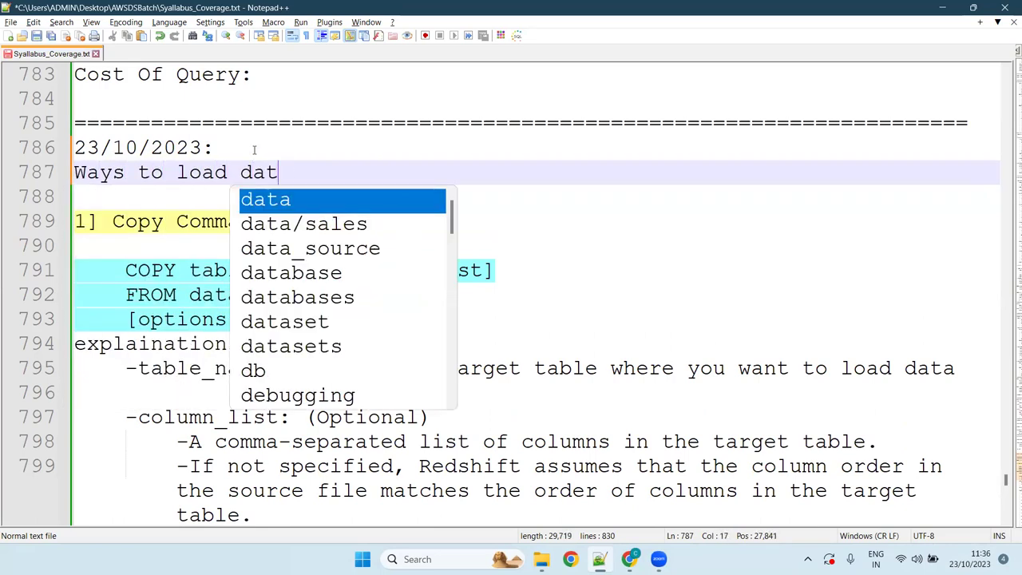
type("a into ")
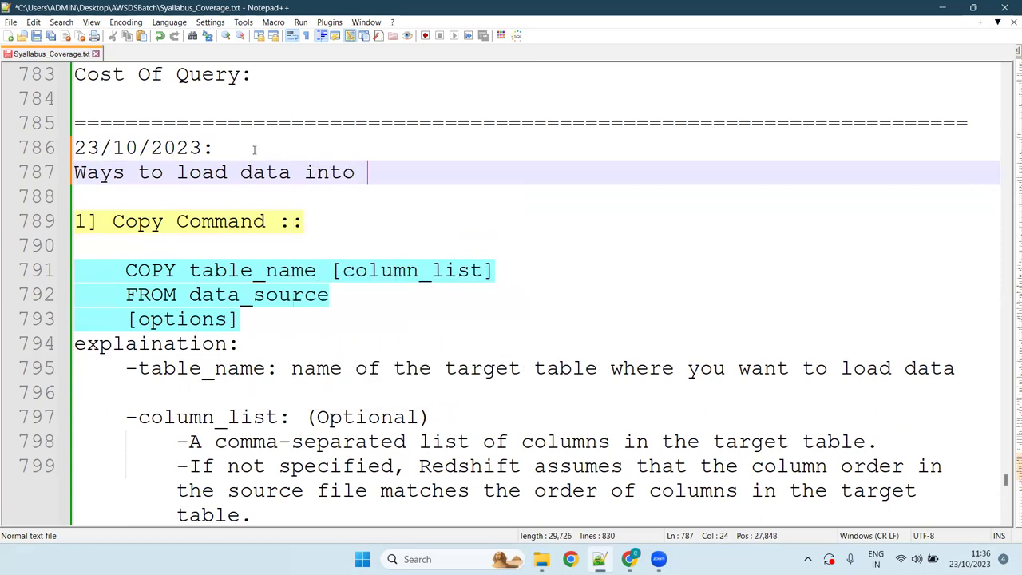
type("Reds")
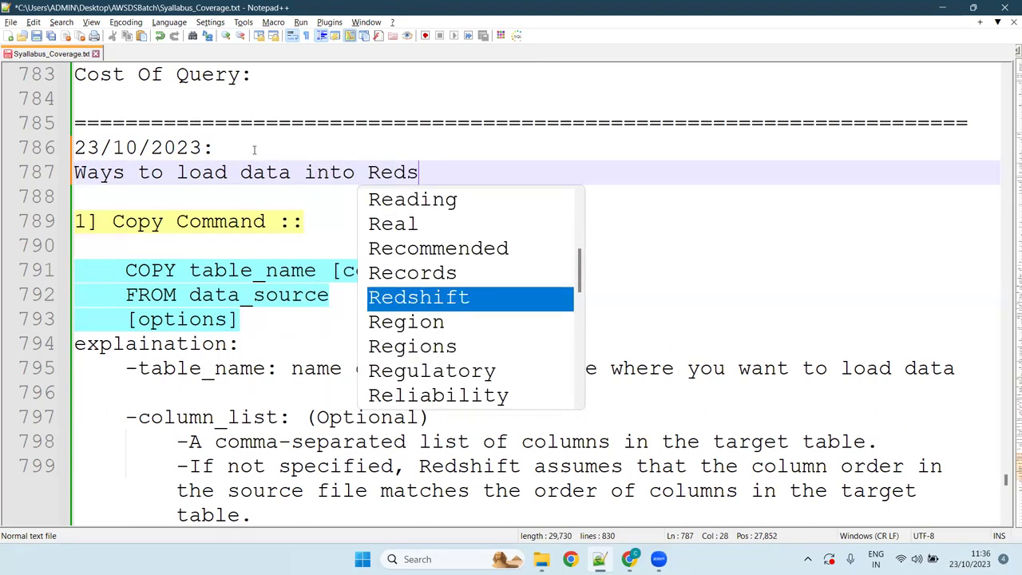
type("hift ::")
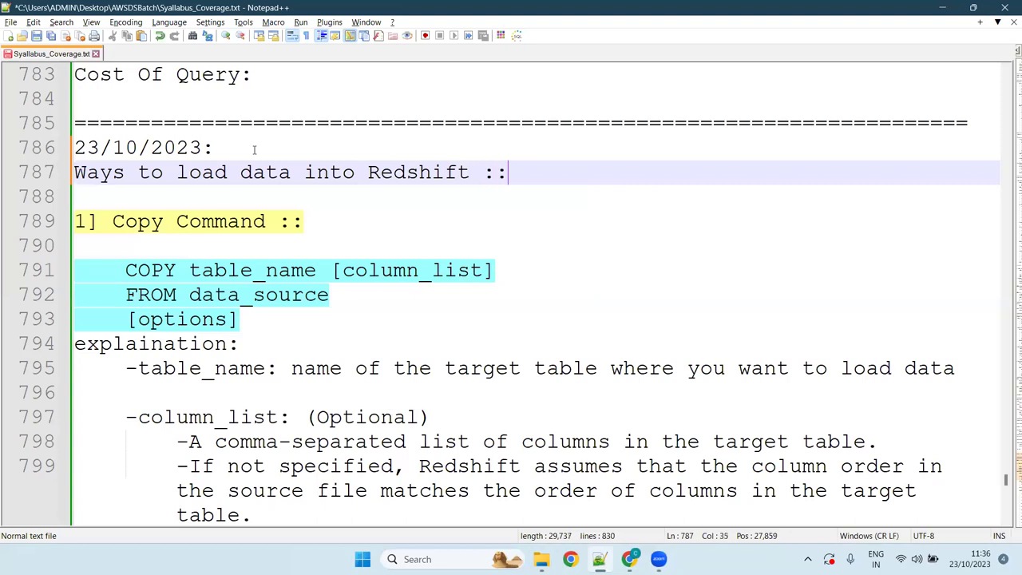
Add the indented list item "1]Copy Command" beneath the "Ways to load data into Redshift ::" heading
key("Return")
key("Tab")
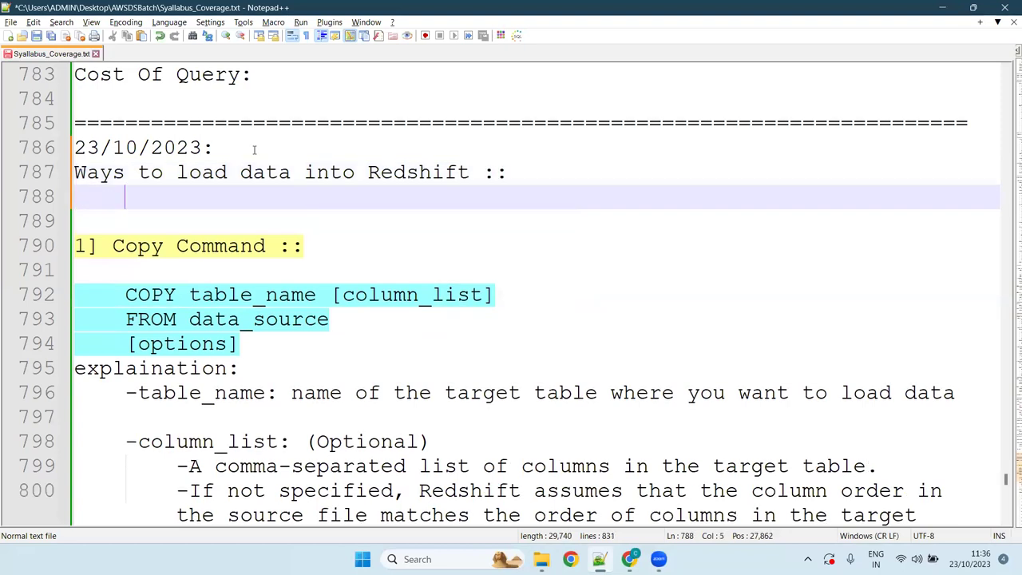
type("1]Co")
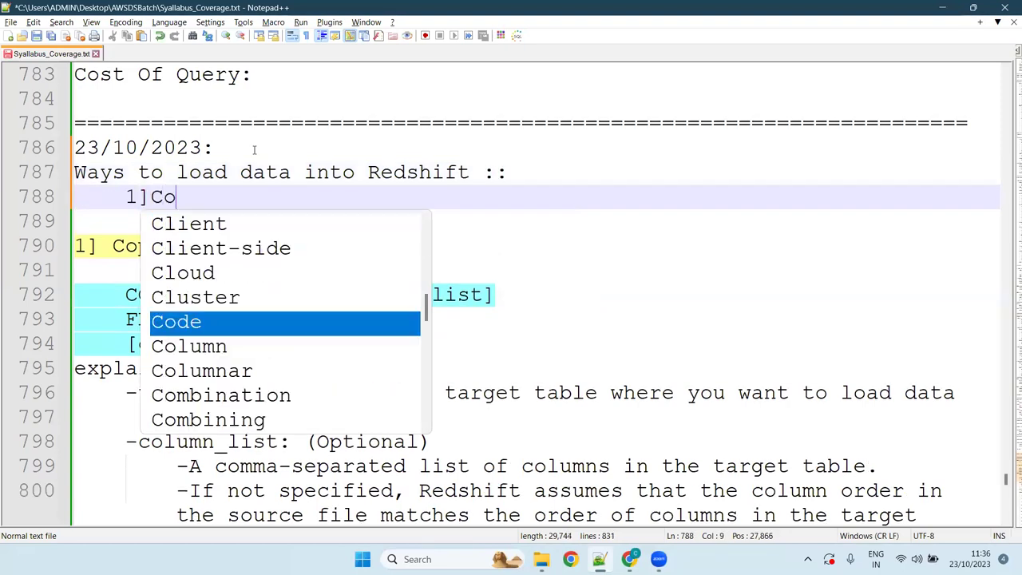
type("py Commadn")
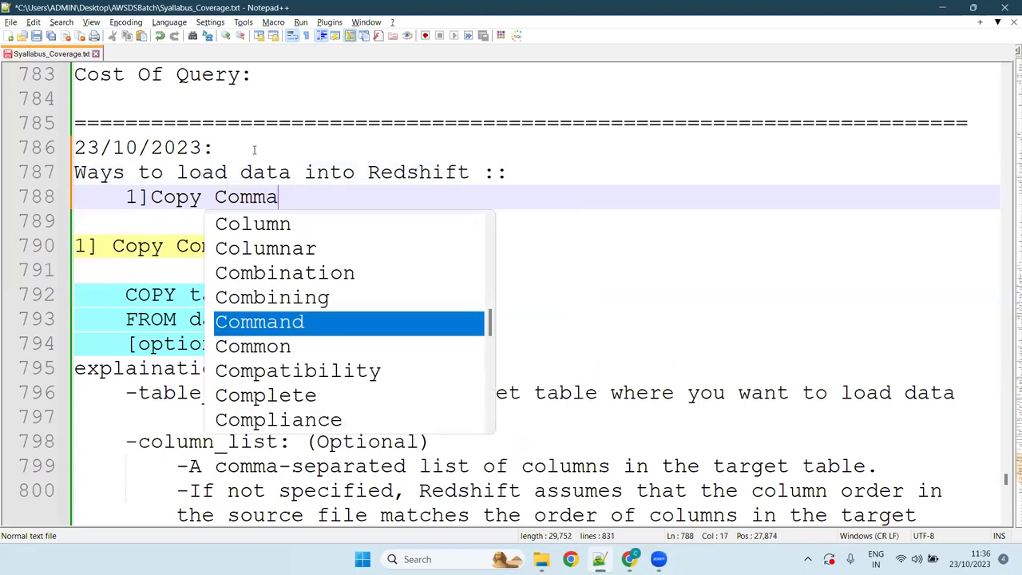
type("nd")
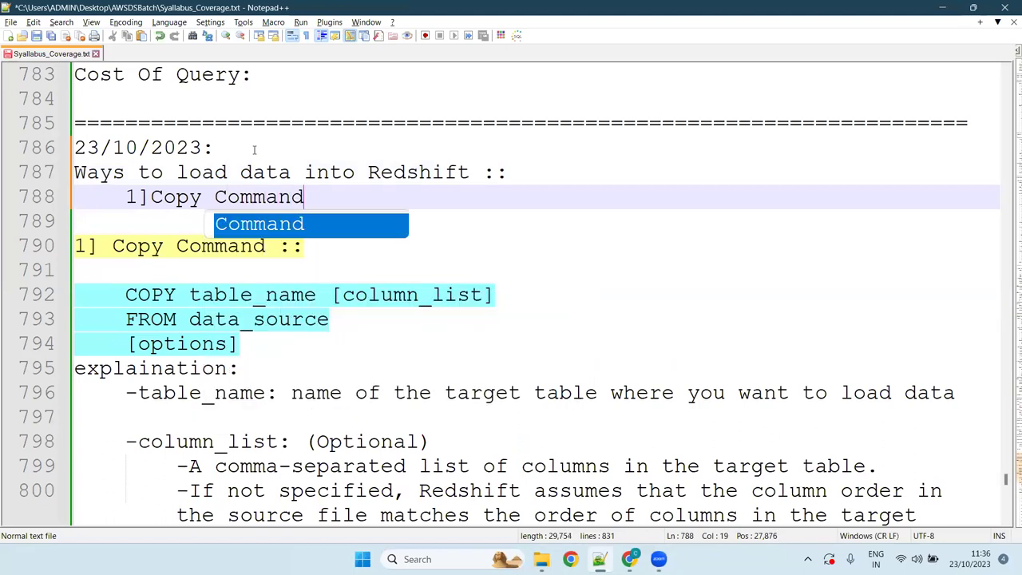
Add "2]Redshift Spectrum" as the second list item and save the notes file
key("Return")
key("Return")
type("2]")
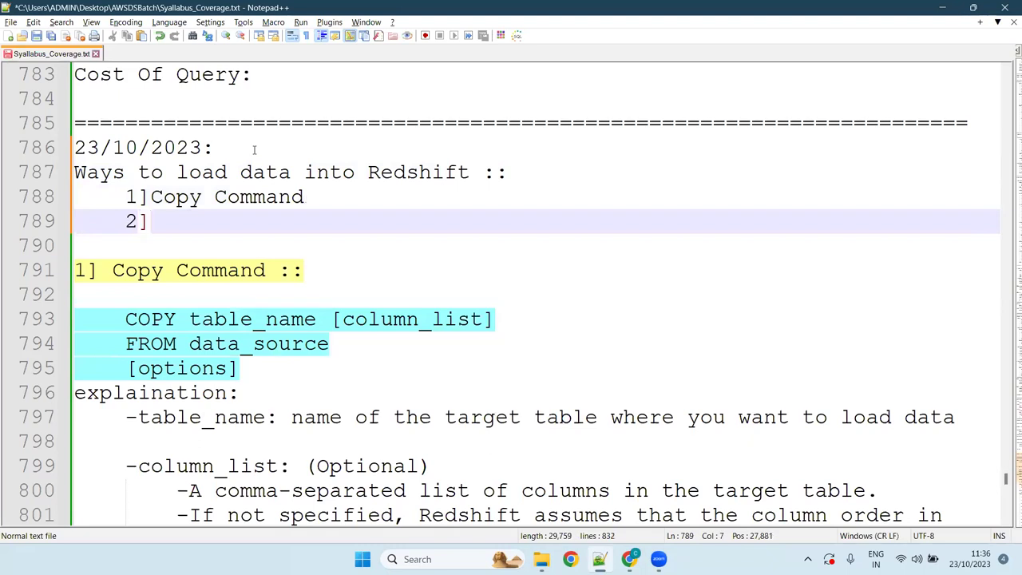
type("Redshift Sprec")
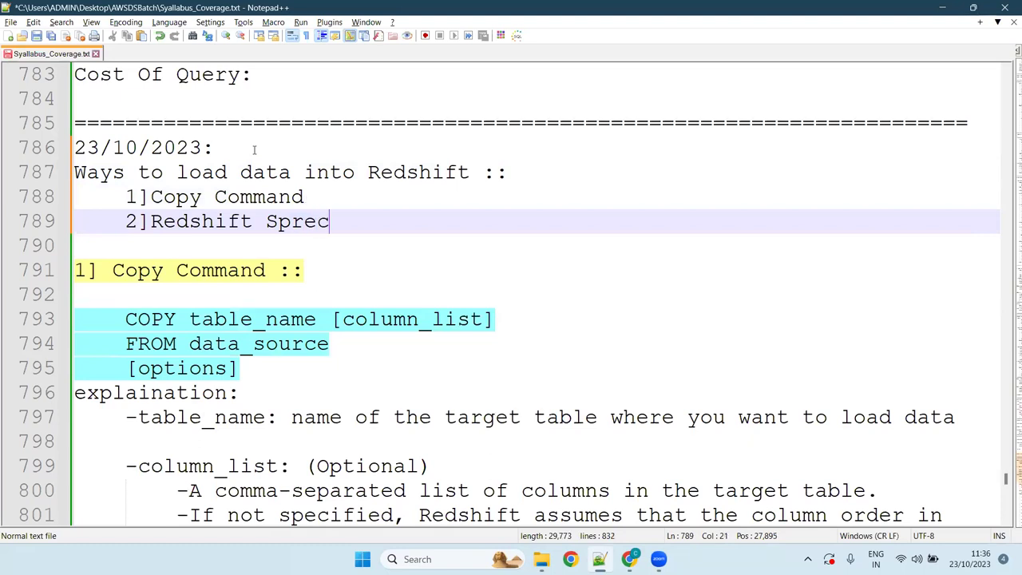
key("BackSpace")
key("BackSpace")
key("BackSpace")
type("ectrum")
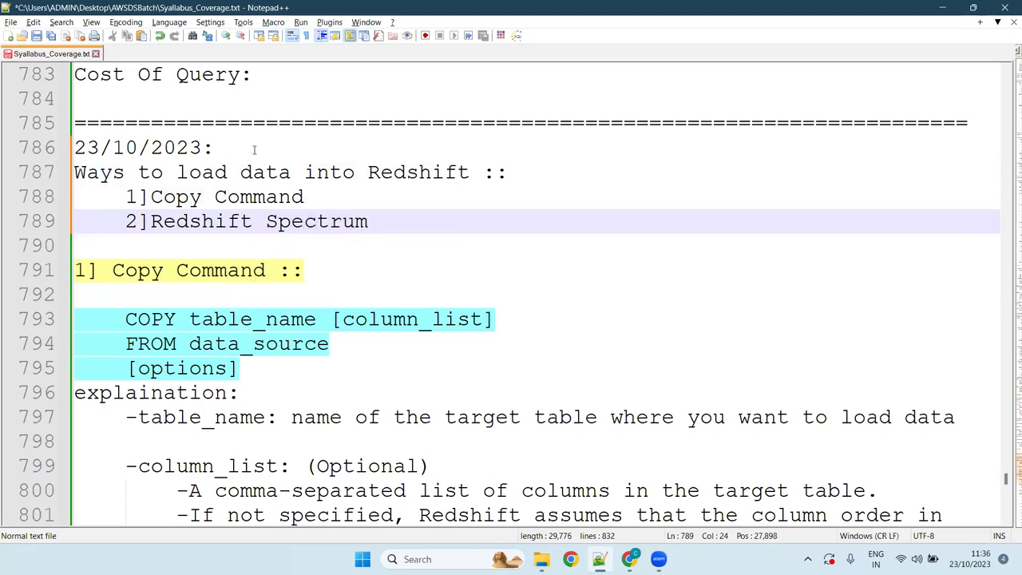
key("ctrl+s")
Append a colon to the "1]Copy Command" list item under the "Ways to load data into Redshift ::" heading
key("Up")
key("Down")
key("Home")
key("Up")
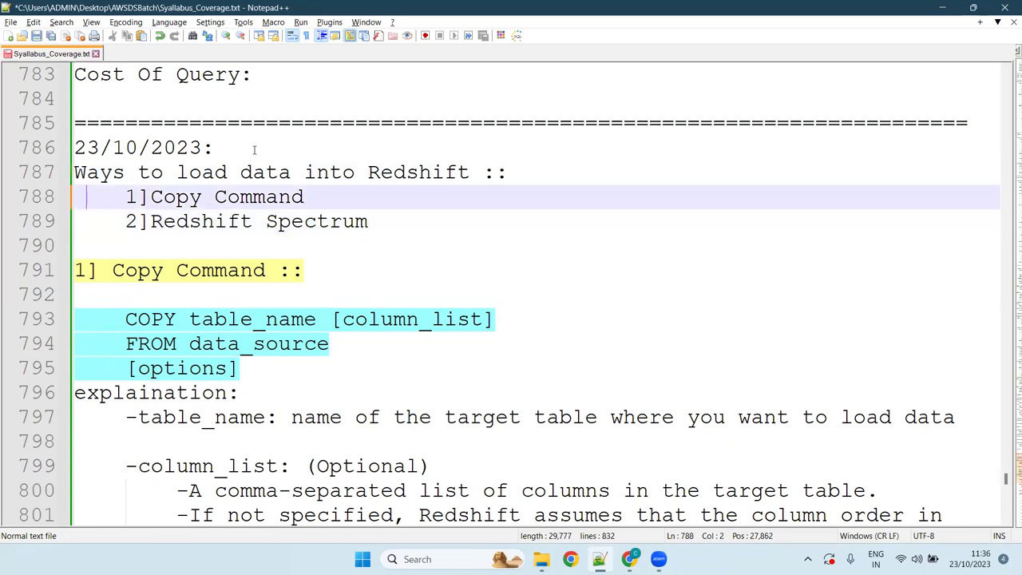
key("Right")
key("Right")
key("Right")
key("Right")
key("Right")
key("Right")
key("Right")
key("Right")
key("Right")
key("Right")
key("Right")
key("Right")
key("Right")
key("Right")
type(":")
Add the indented bullet "-internal/managed table created" beneath the "1]Copy Command:" item
key("Return")
key("Tab")
type("-")
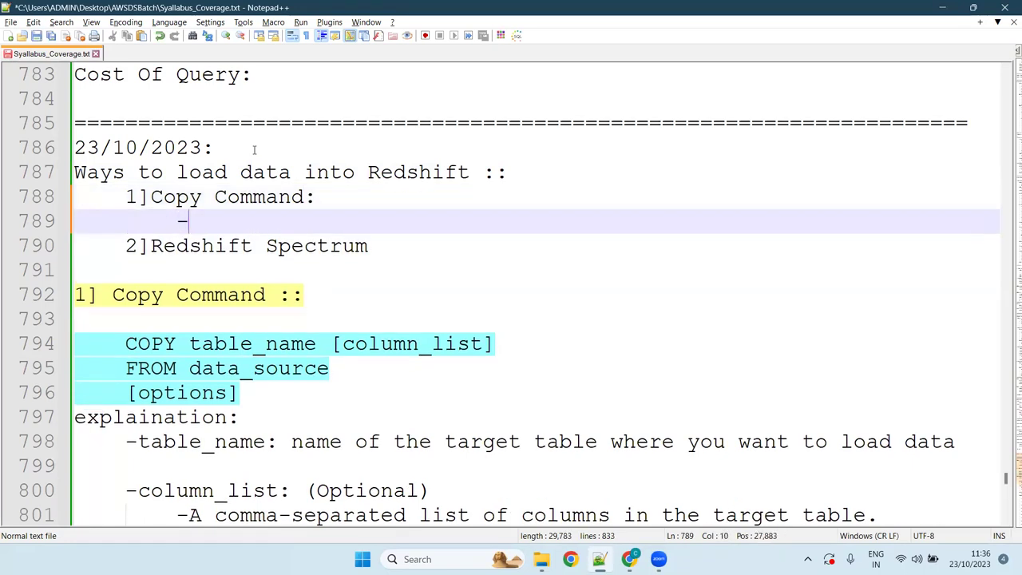
type("internc")
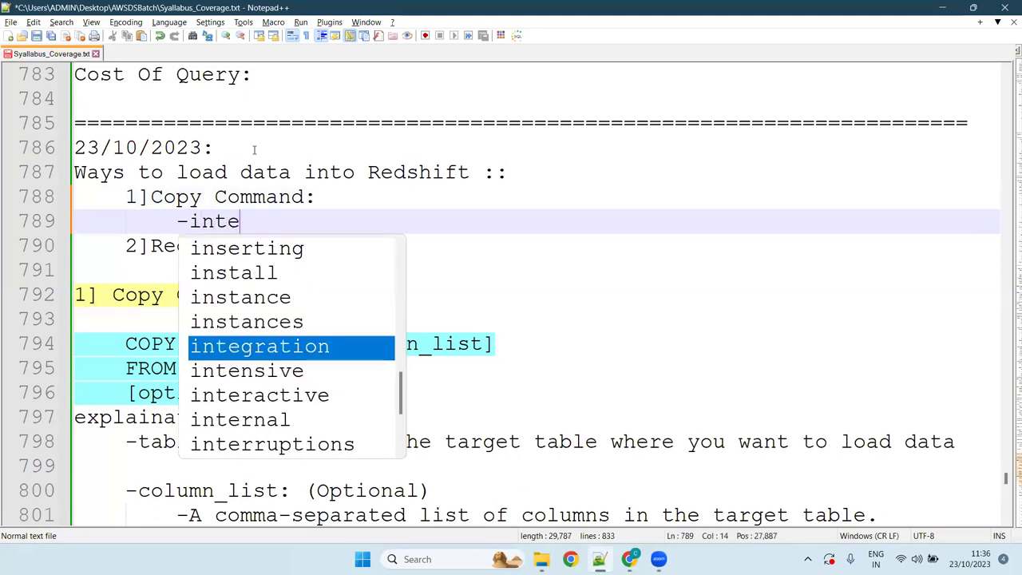
key("BackSpace")
key("BackSpace")
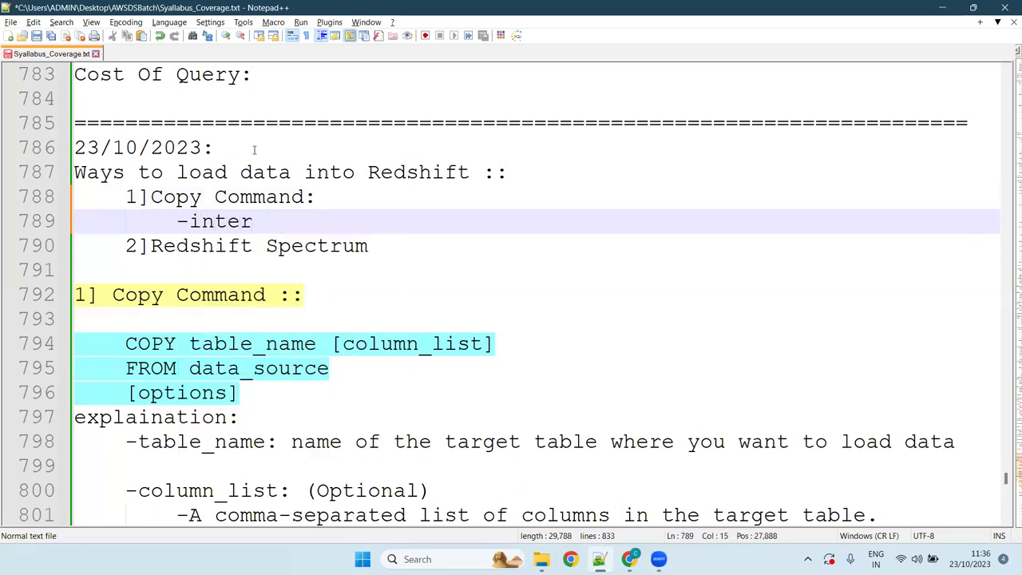
type("nal")
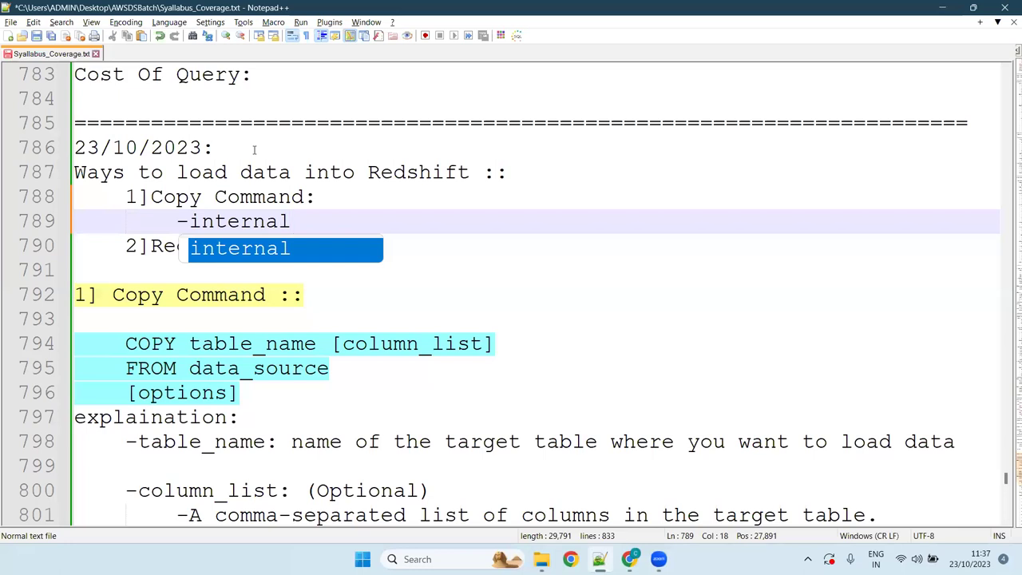
type("/managed ")
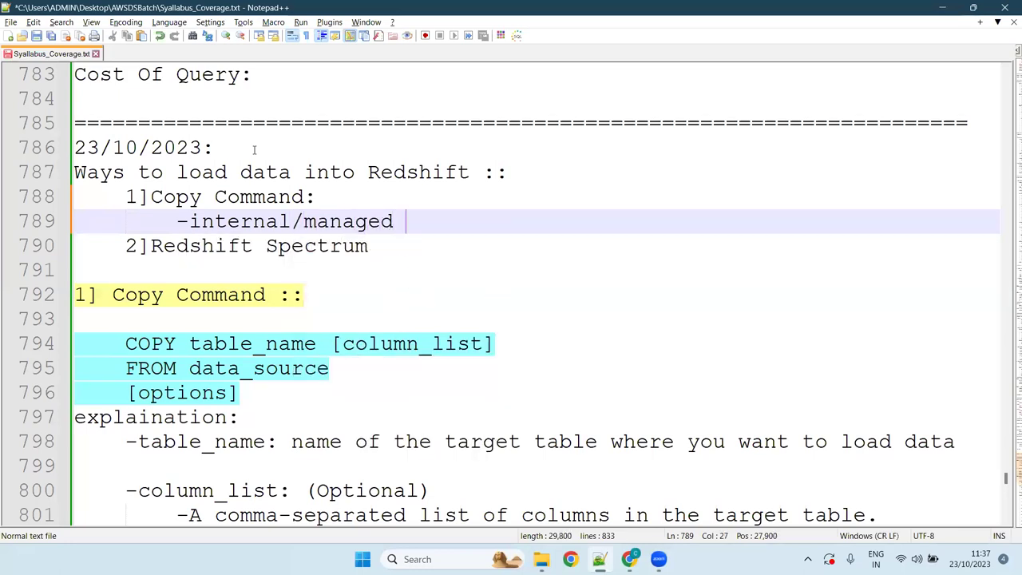
type("table created")
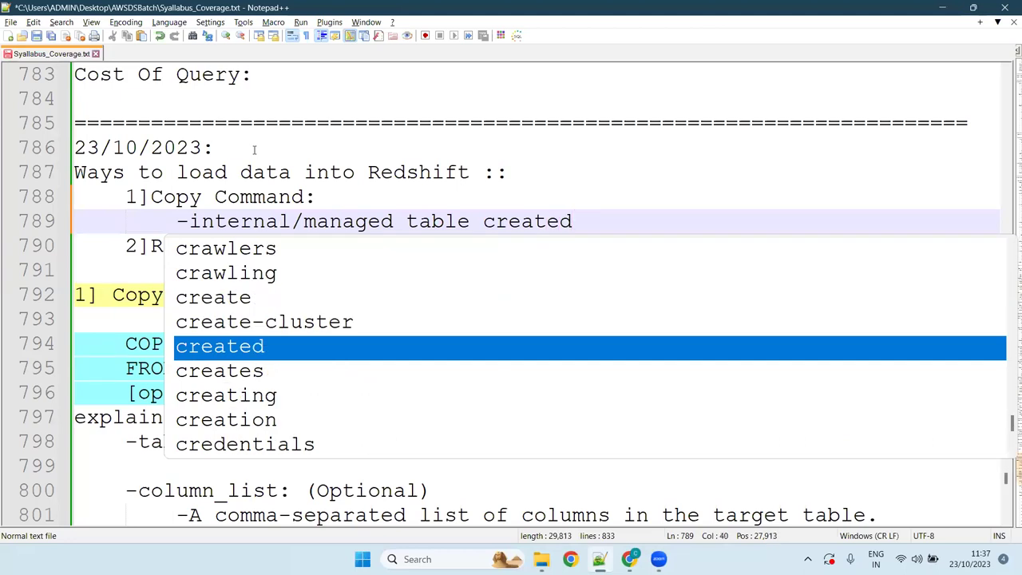
key("Return")
Add a second Copy Command bullet reading "-data is actually moved to this table(Redshift storage consumed)"
key("Return")
type("-")
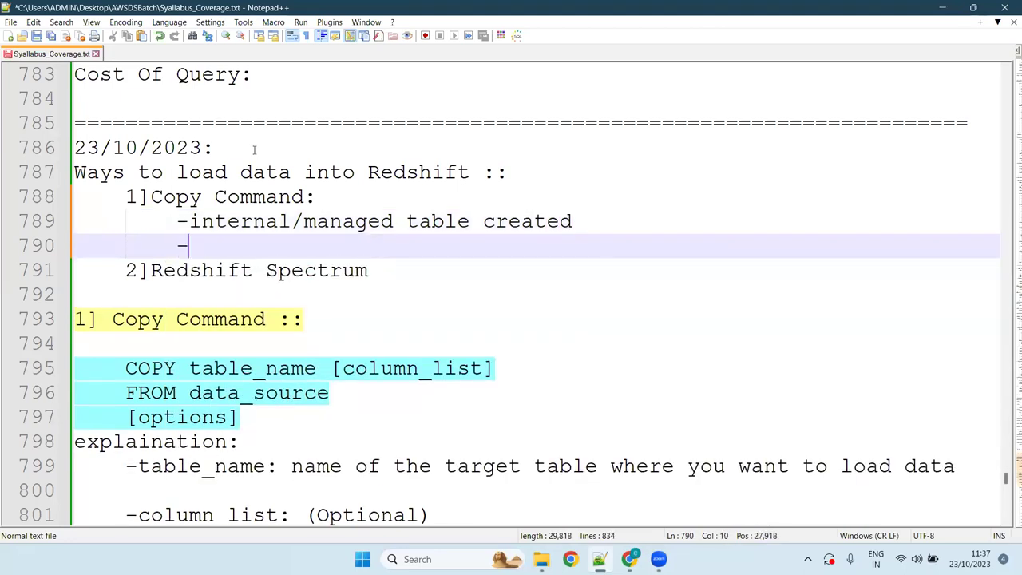
type("data is ")
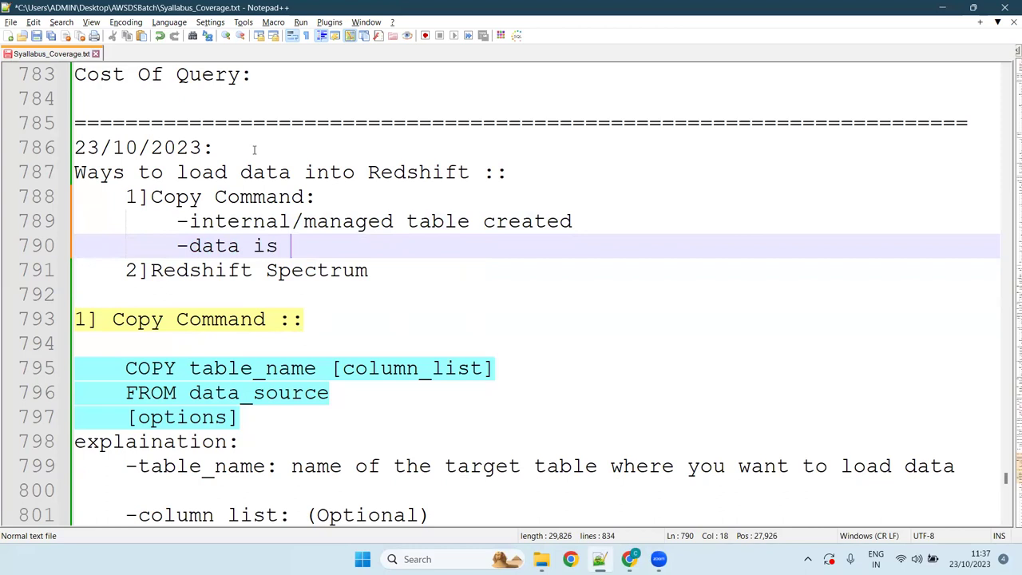
type("actually ")
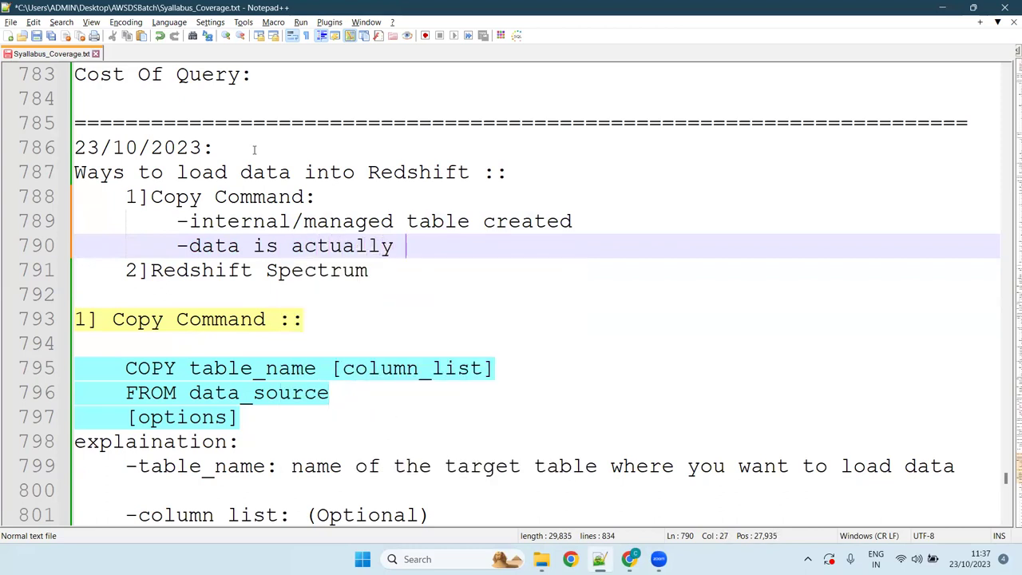
type("moved to this table(")
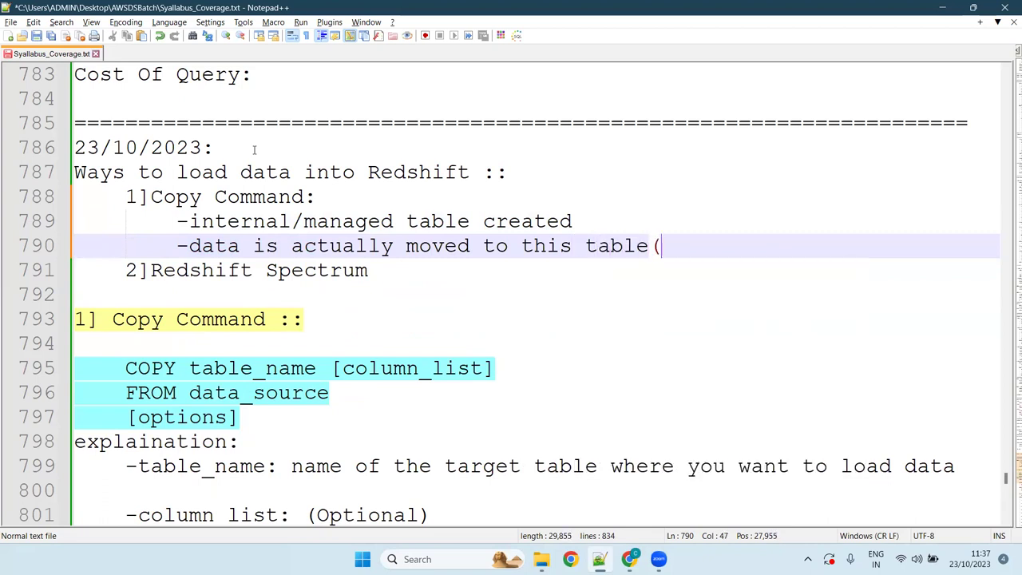
type("Redshu")
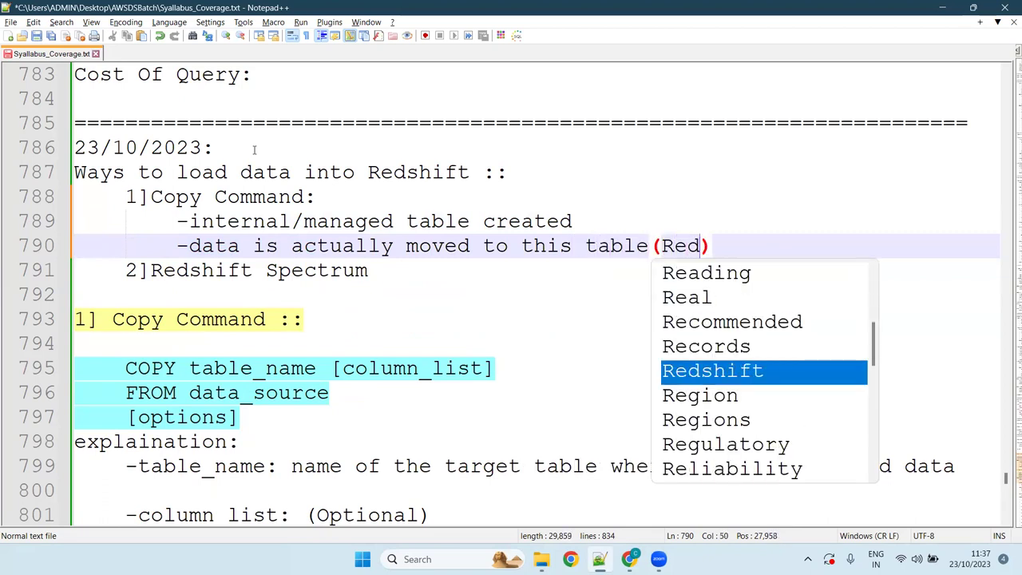
key("BackSpace")
type("ift storage con")
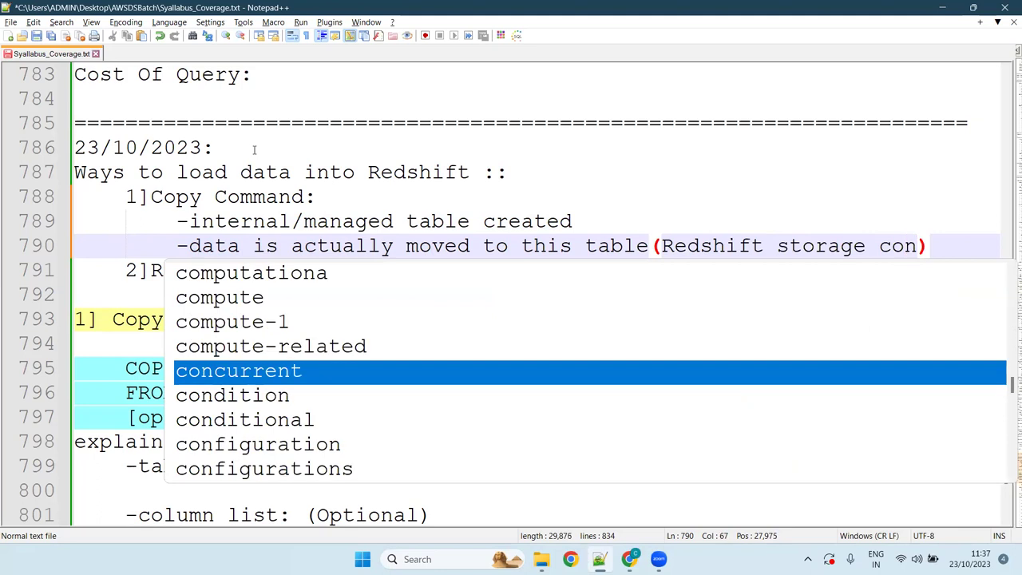
type("sumed")
key("Right")
key("Right")
key("Left")
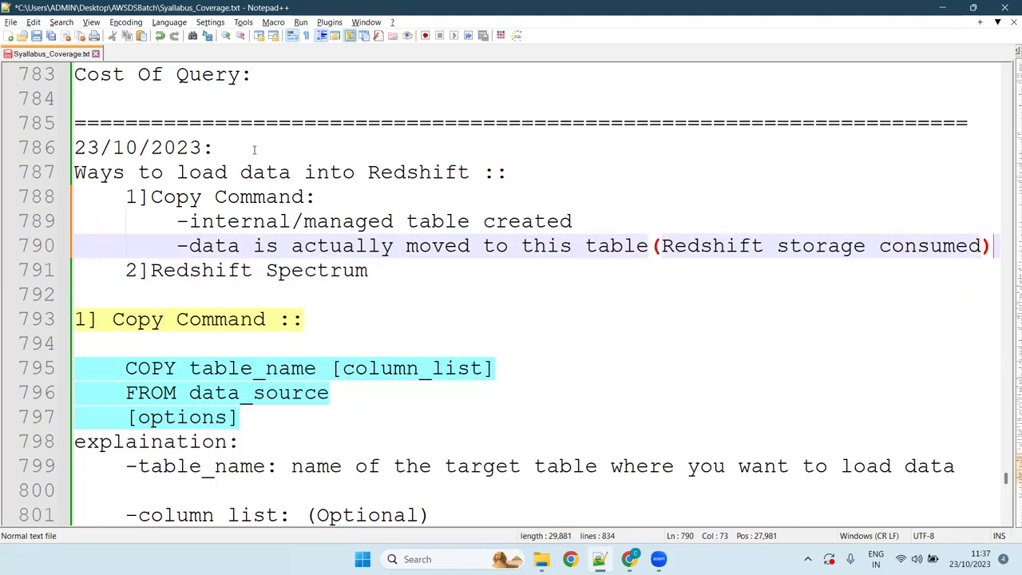
Append a colon to "2]Redshift Spectrum" and add the indented bullet "-external table created" beneath it
key("Down")
type(":")
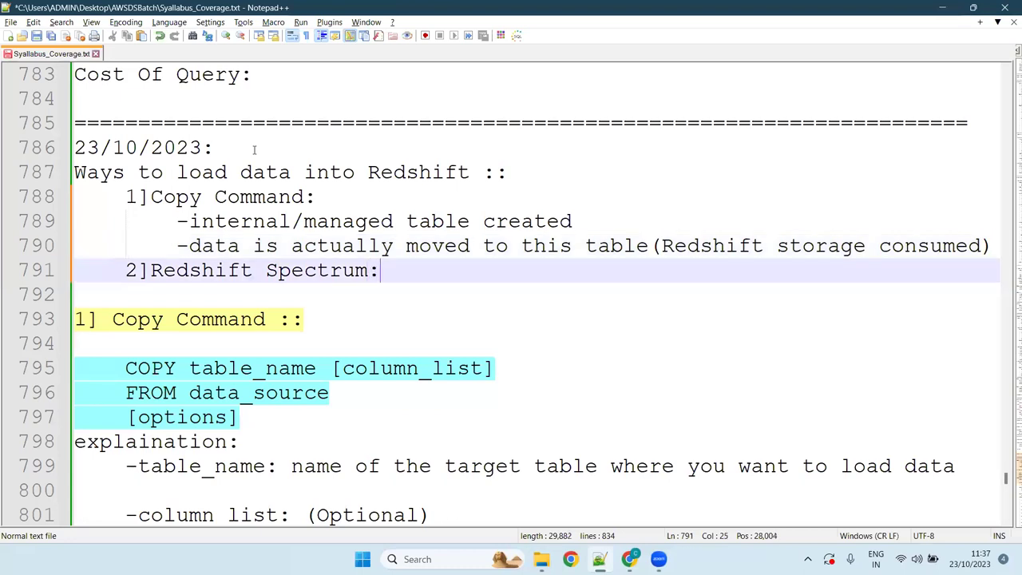
key("Return")
key("Tab")
type("-")
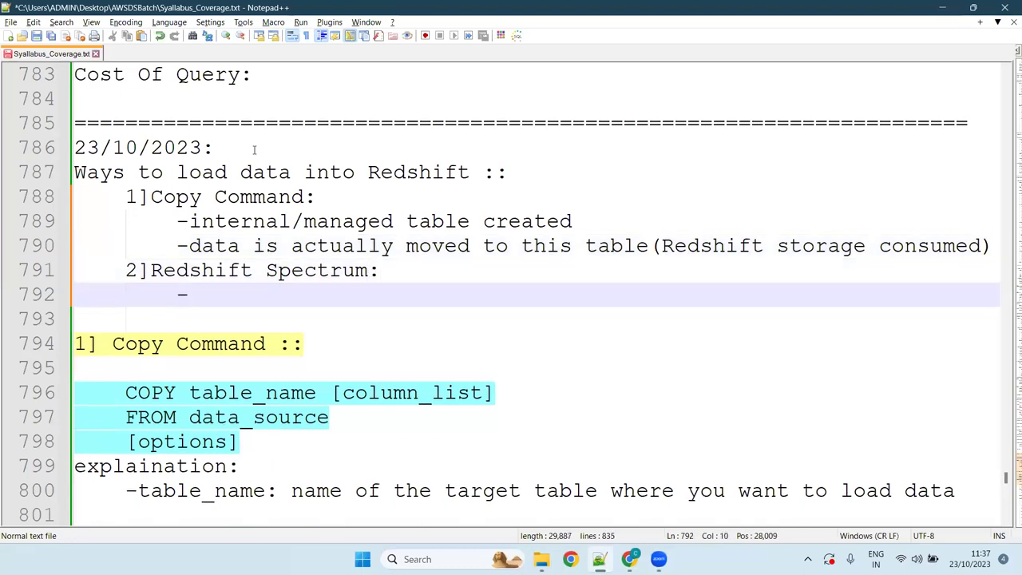
type("external tabl")
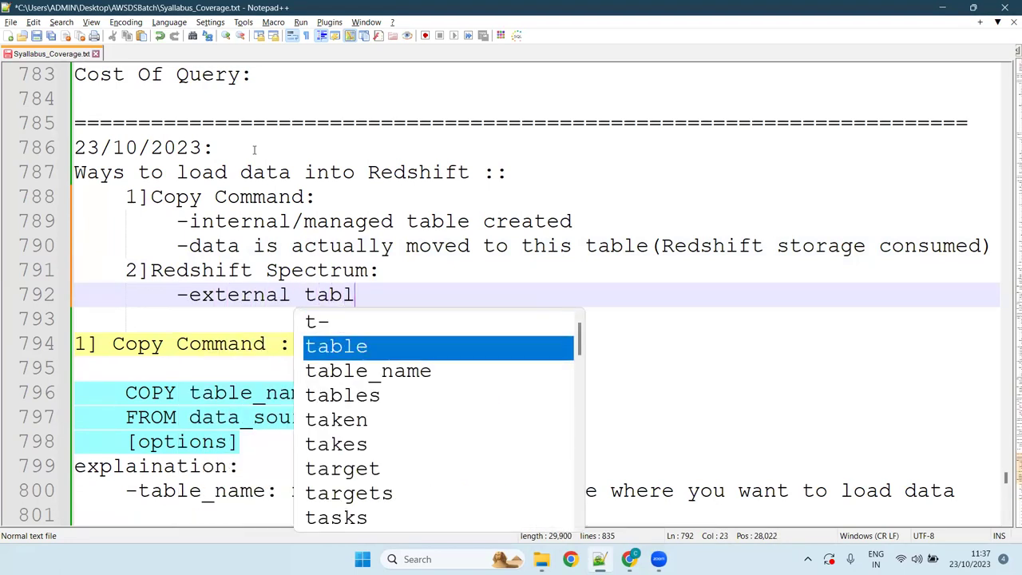
type("e created")
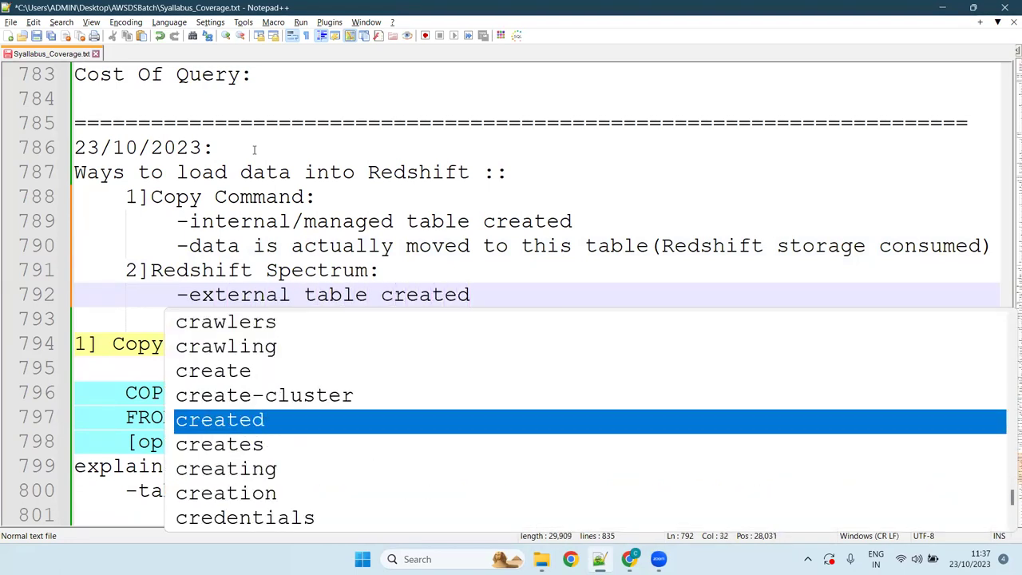
key("Return")
Add the second Redshift Spectrum bullet "-no actual movement of data (data resides in S3 itself)" and save the notes file
key("Return")
type("-no actual movement of data (")
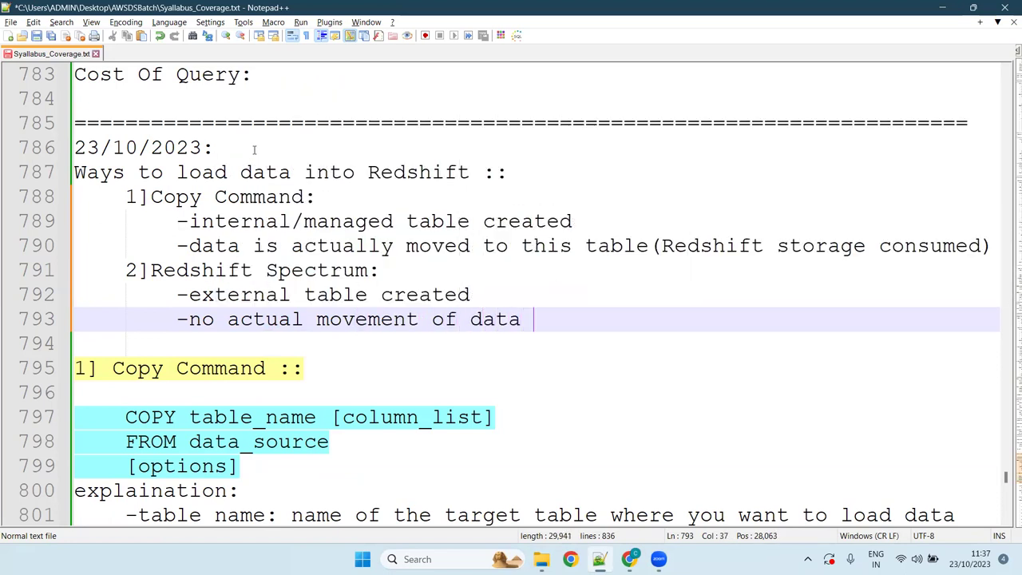
type("data resid")
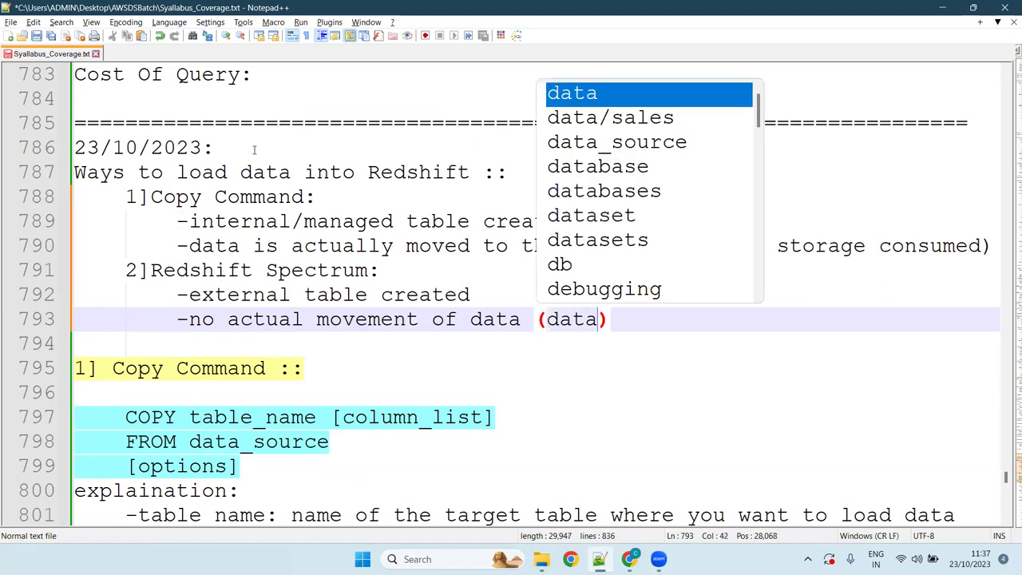
type("esie")
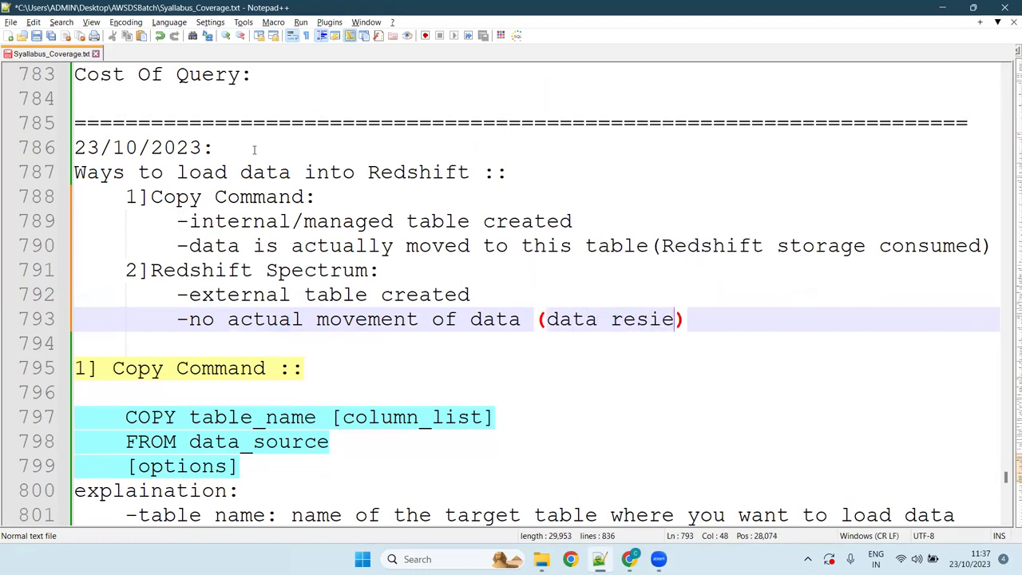
key("BackSpace")
type("ded")
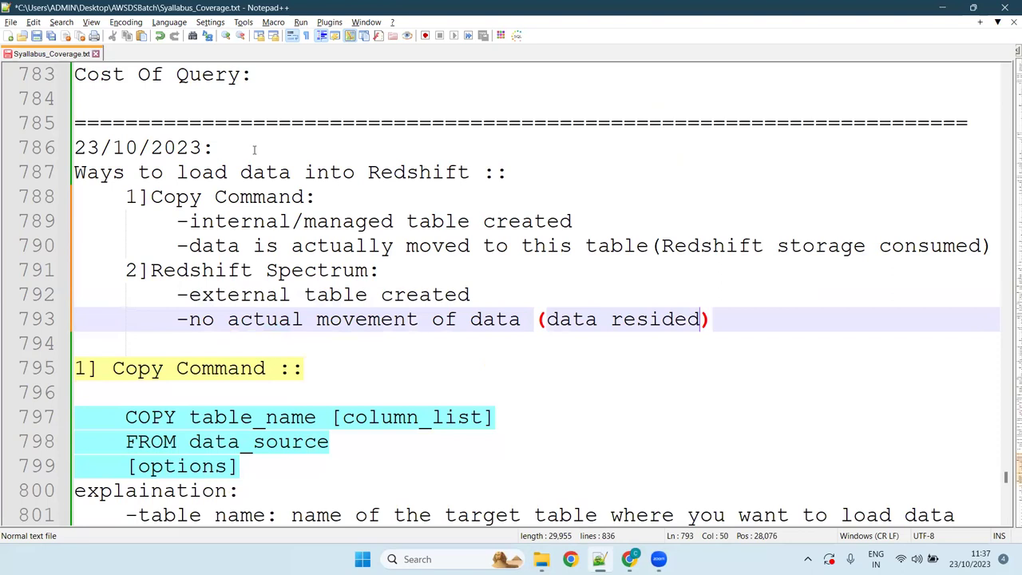
key("BackSpace")
type("s i")
type("n S3 ")
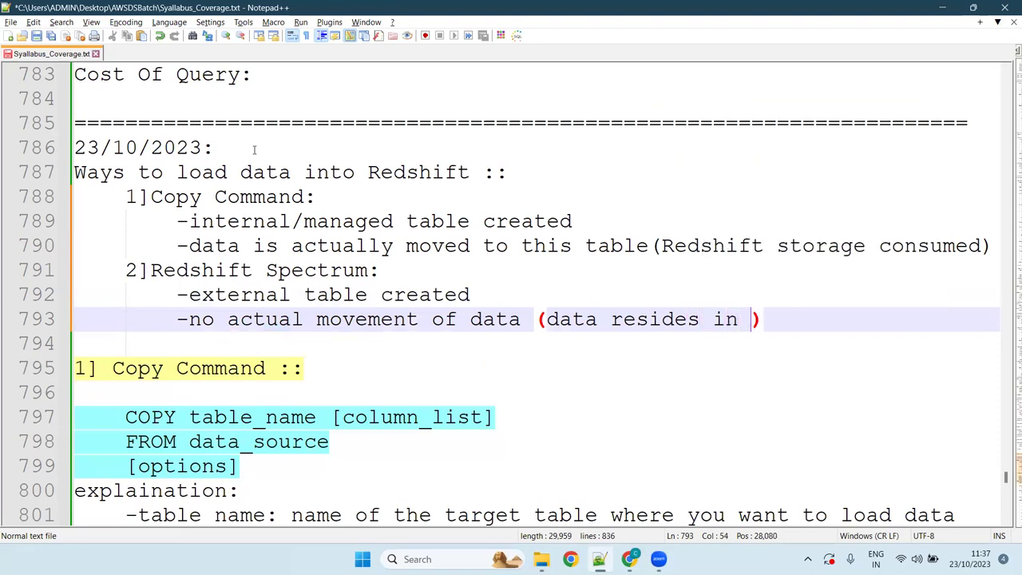
type("itself")
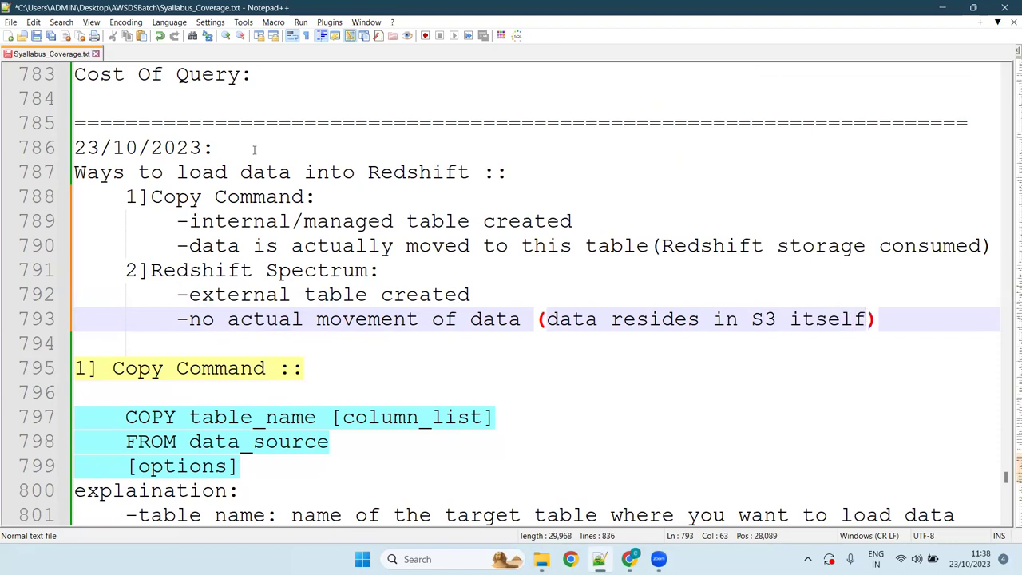
type(")")
key("ctrl+s")
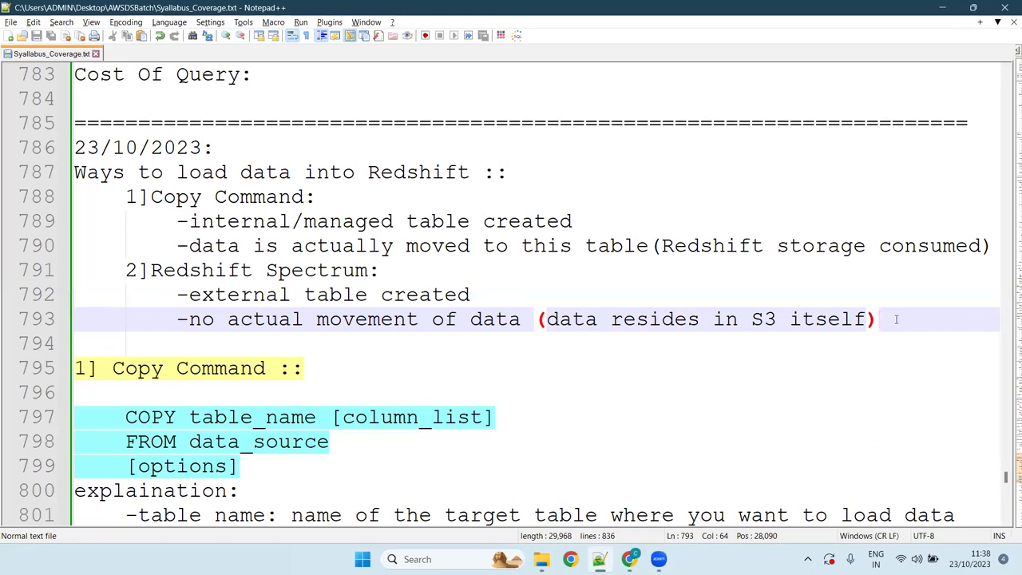
Review the notes on Copy Command and Redshift Spectrum under the "Ways to load data into Redshift ::" heading
left_click_drag(896, 320, 16, 182)
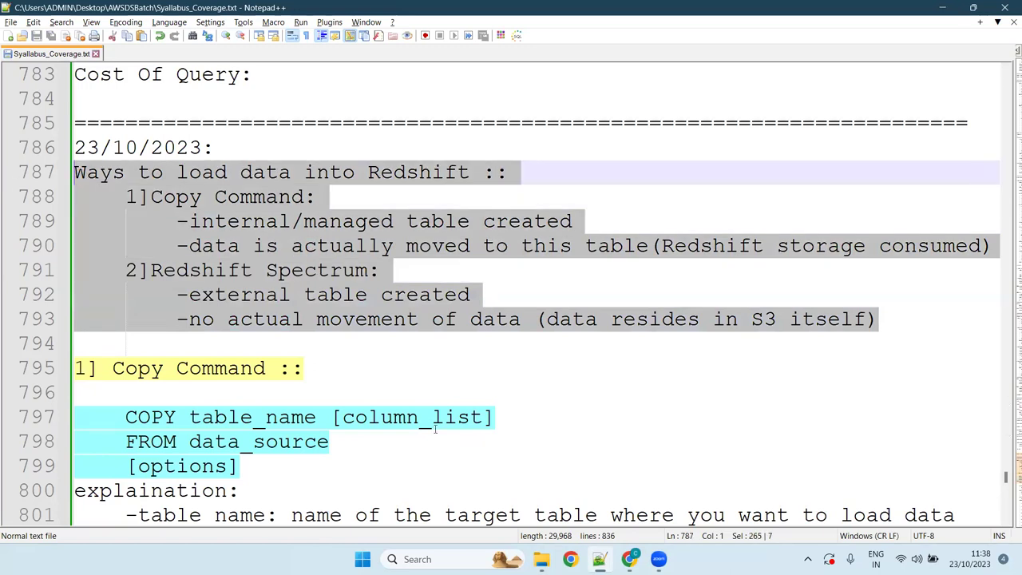
left_click(239, 345)
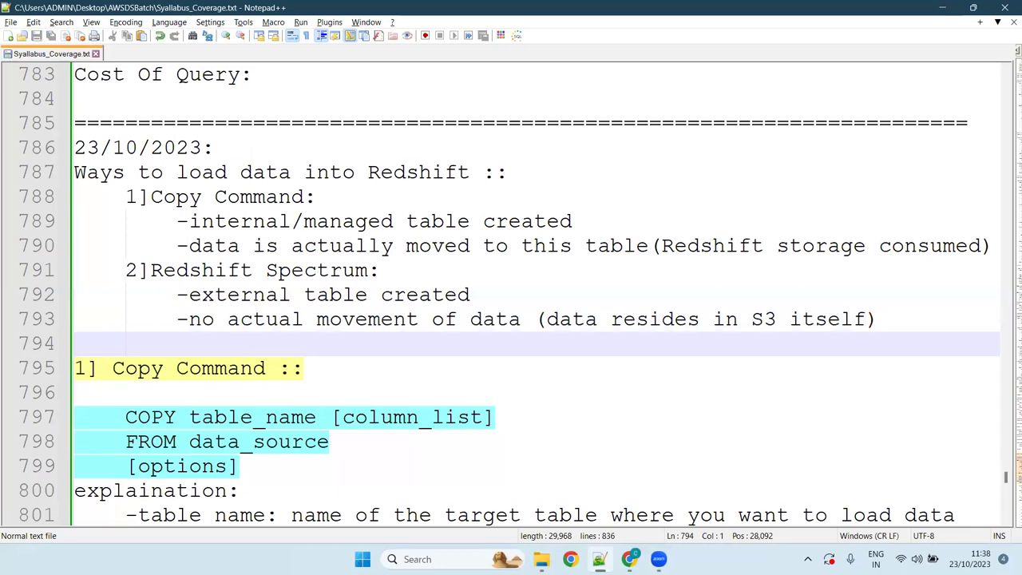
left_click(894, 320)
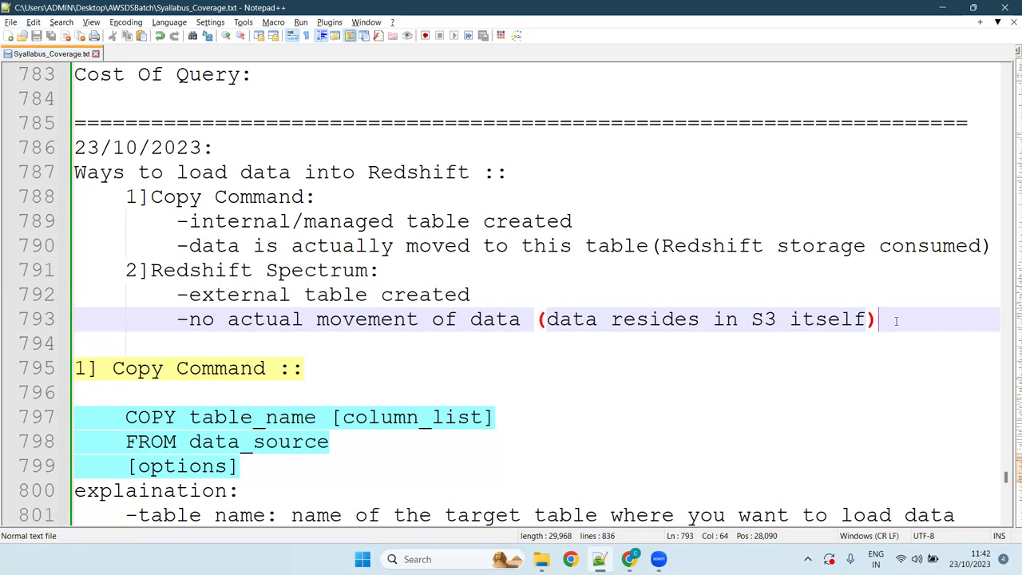
key("Down")
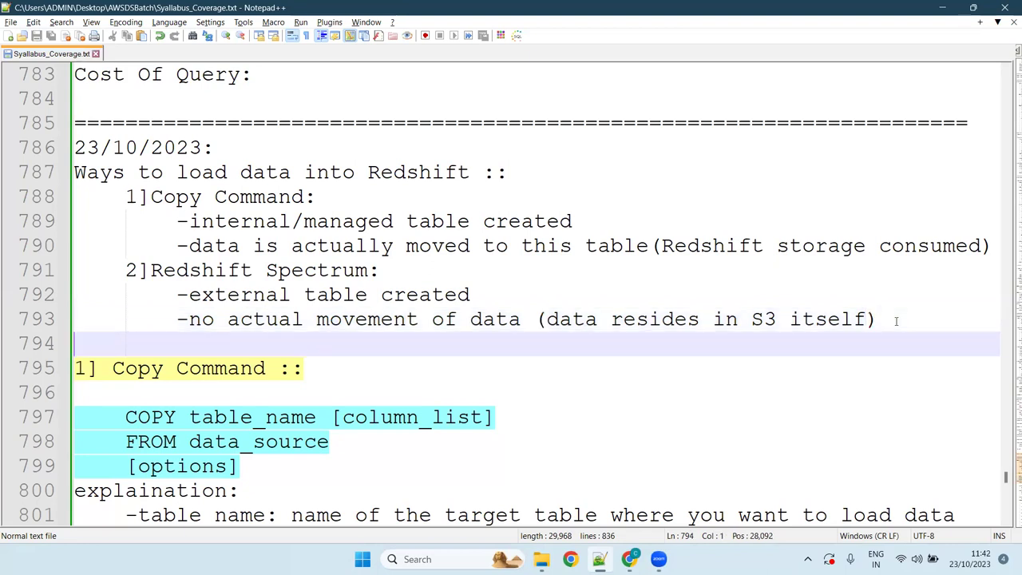
key("Down")
key("Up")
key("Up")
key("Up")
key("Up")
key("Up")
key("Up")
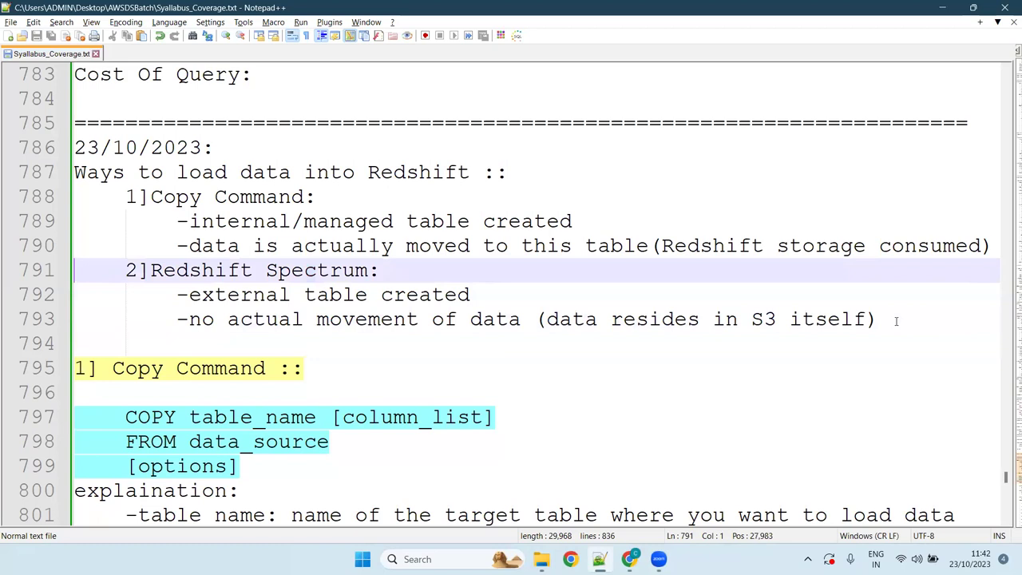
key("Up")
key("Up")
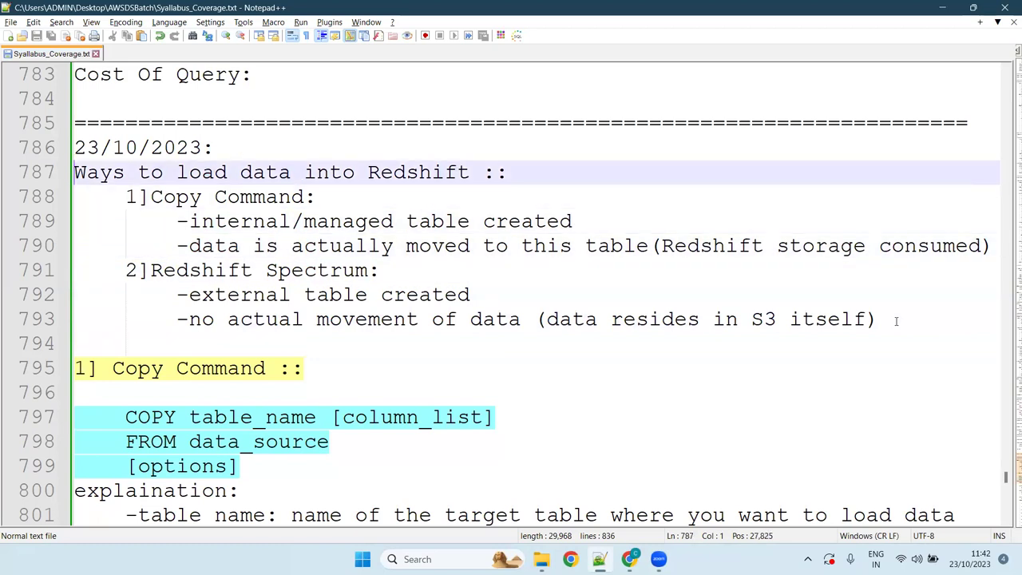
key("Down")
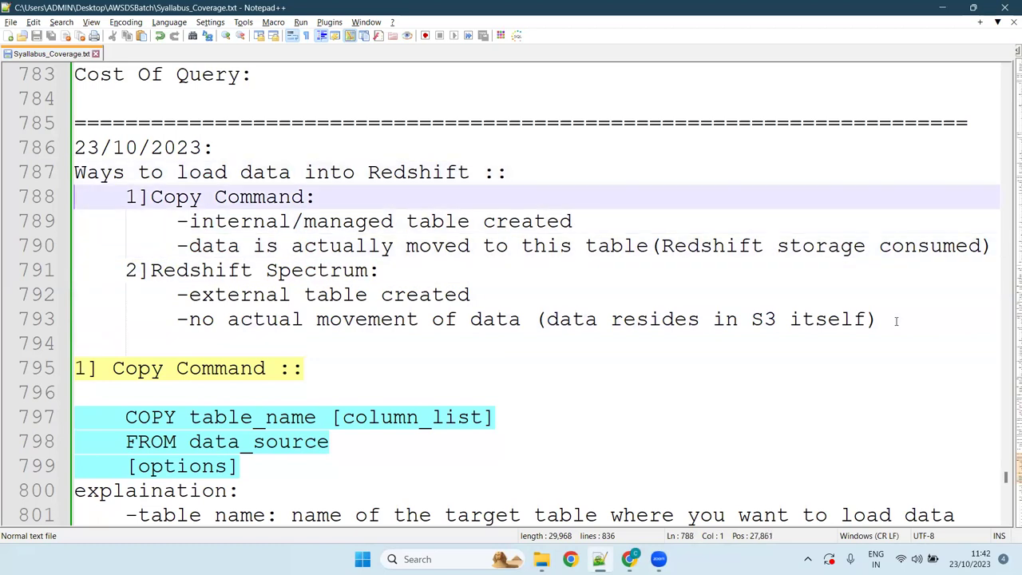
Switch to the Redshift console in the browser, open Query editor v2, and close its load-data-customers and Untitled 1 tabs
key("alt+Tab")
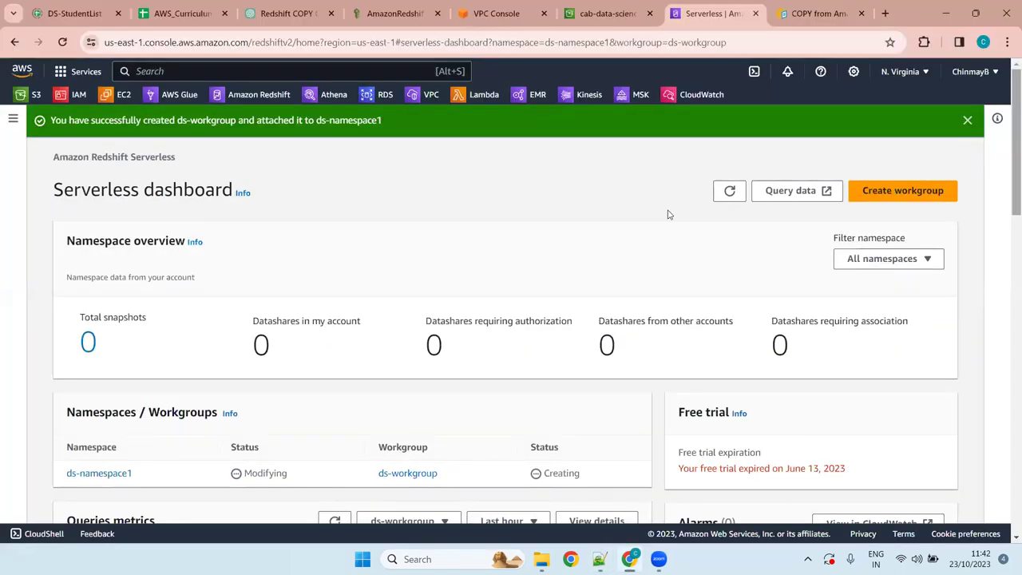
scroll(625, 327, "down", 2)
scroll(625, 325, "up", 2)
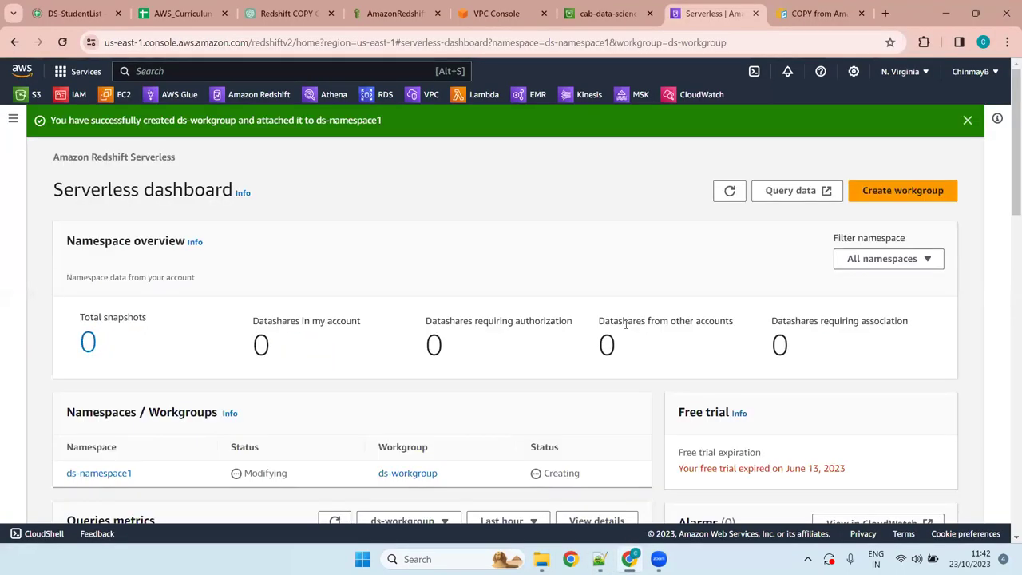
left_click(13, 118)
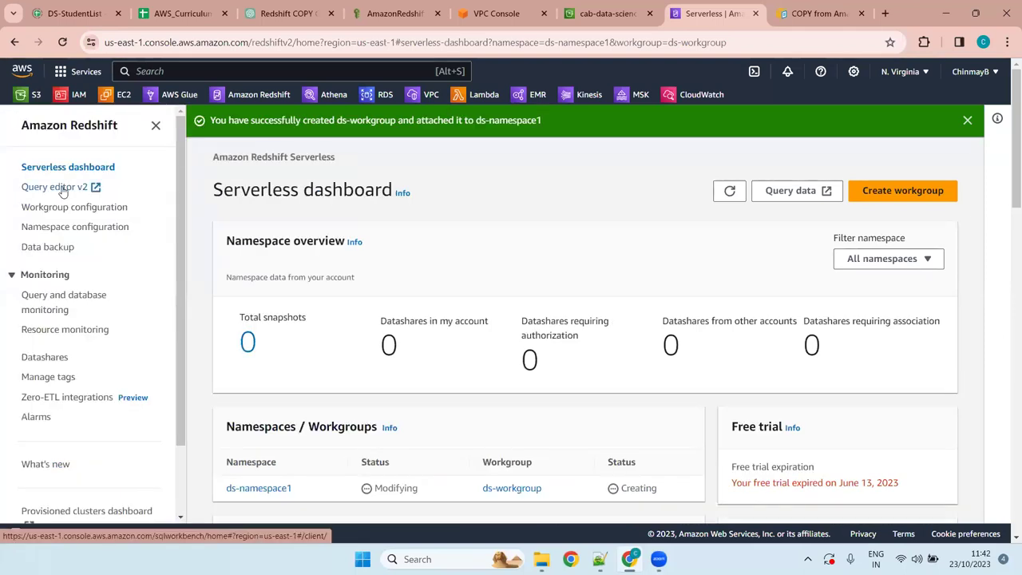
left_click(64, 186)
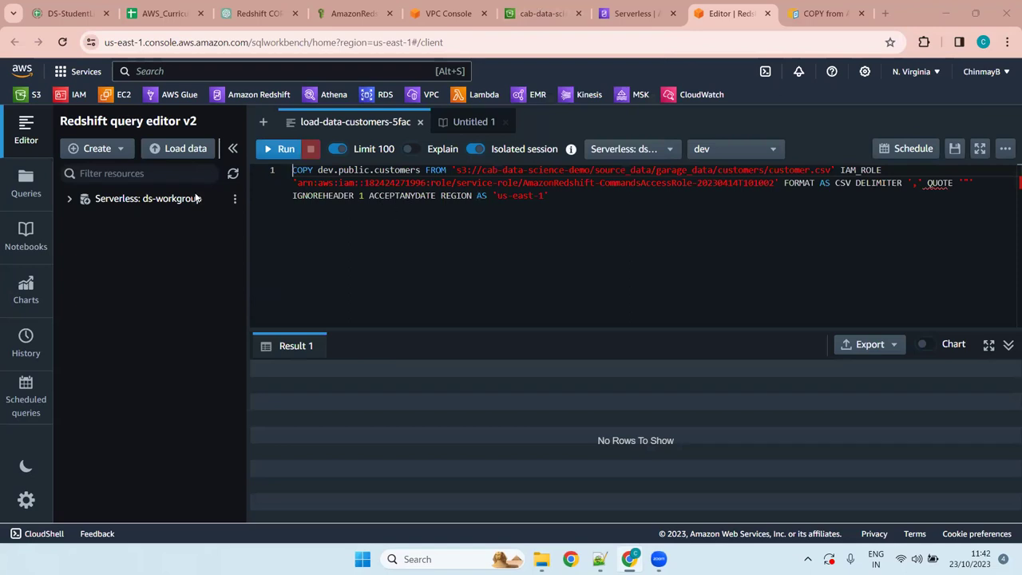
left_click(421, 124)
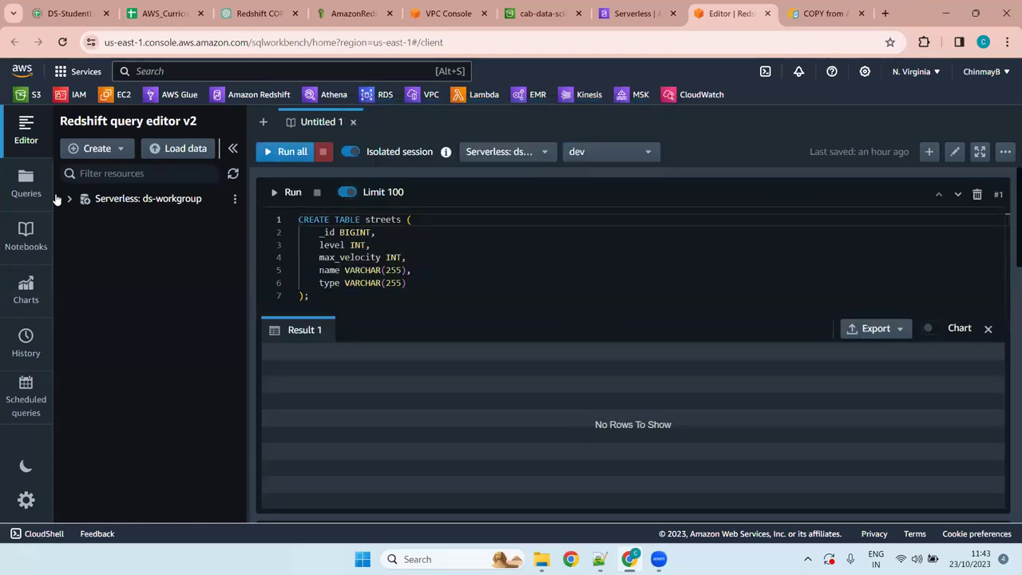
left_click(353, 122)
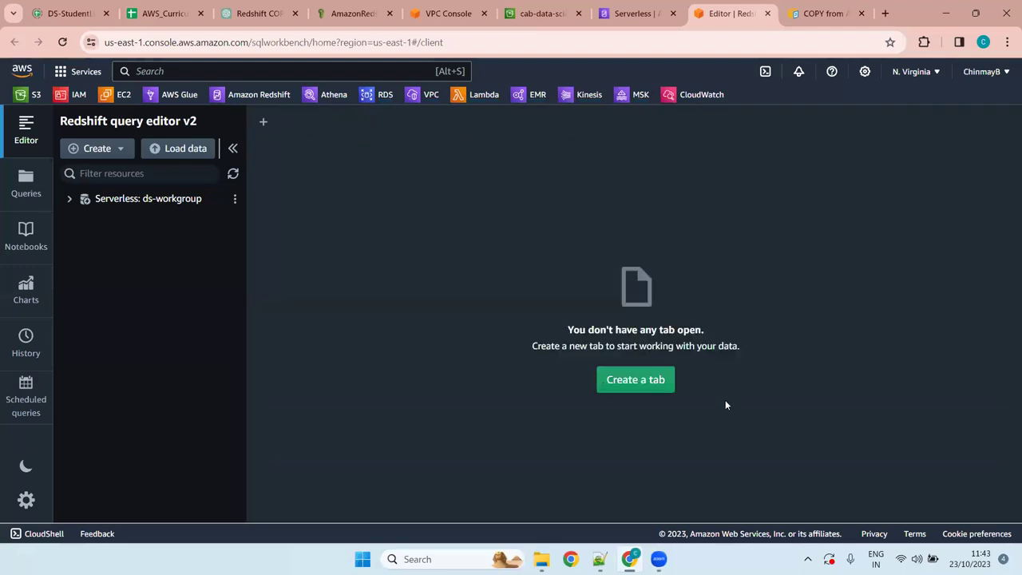
Refresh the resource list, connect to Serverless: ds-workgroup, and refresh that connection
left_click(238, 173)
left_click(175, 201)
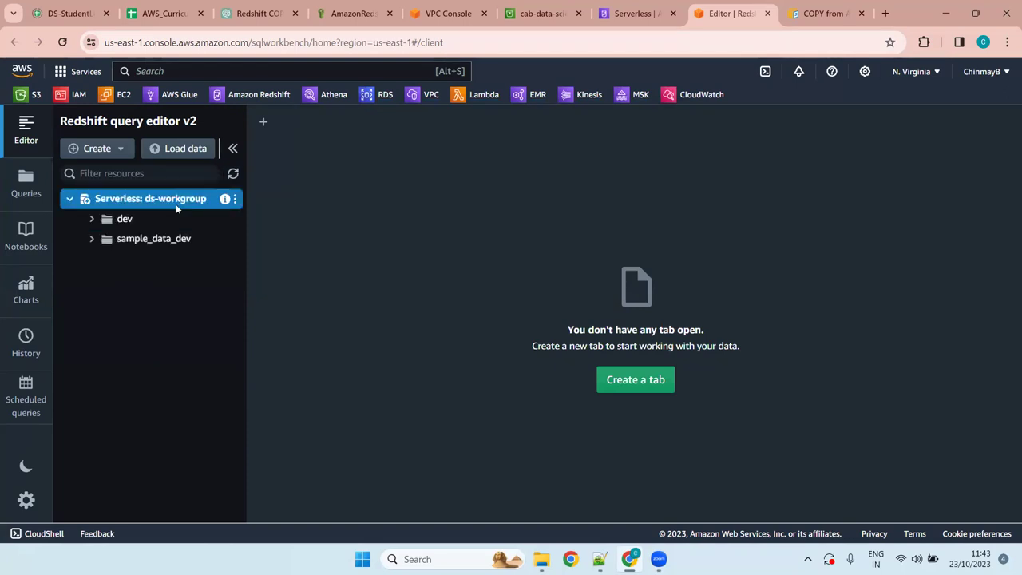
left_click(236, 198)
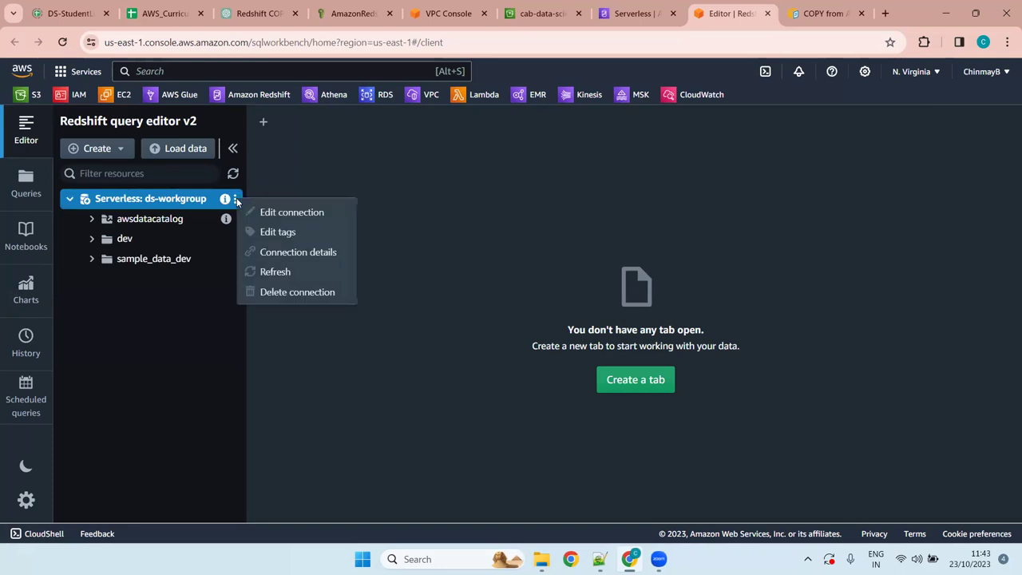
left_click(278, 272)
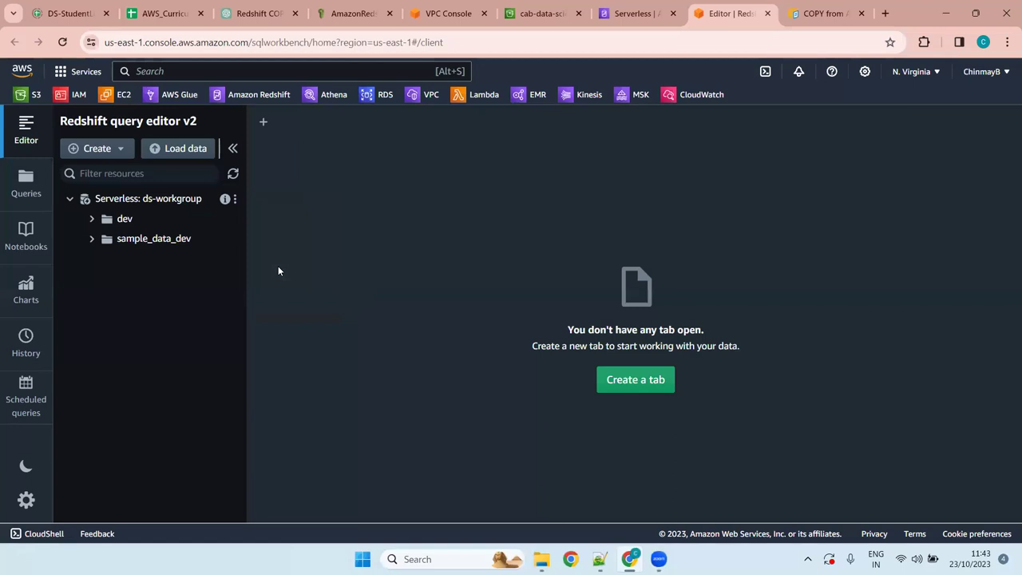
Create a new notebook and set its connection to Serverless: ds-workgroup and its database to dev
left_click(260, 128)
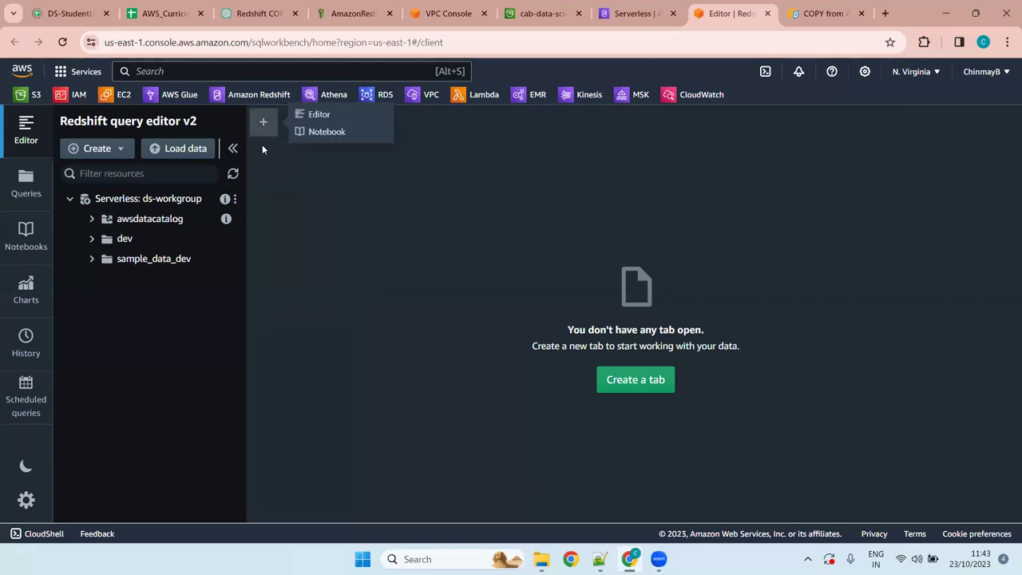
left_click(336, 134)
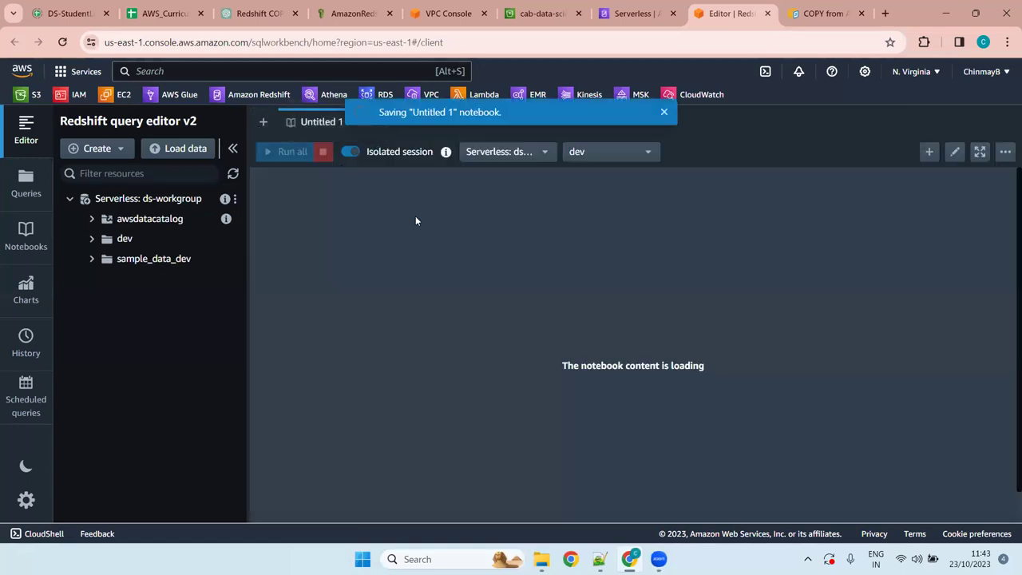
left_click(535, 152)
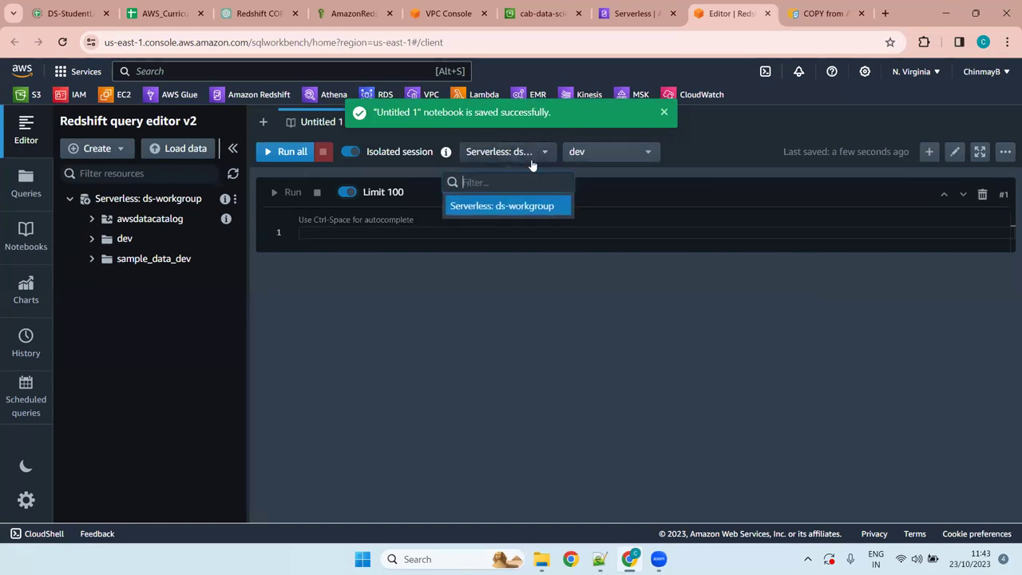
left_click(532, 205)
left_click(584, 154)
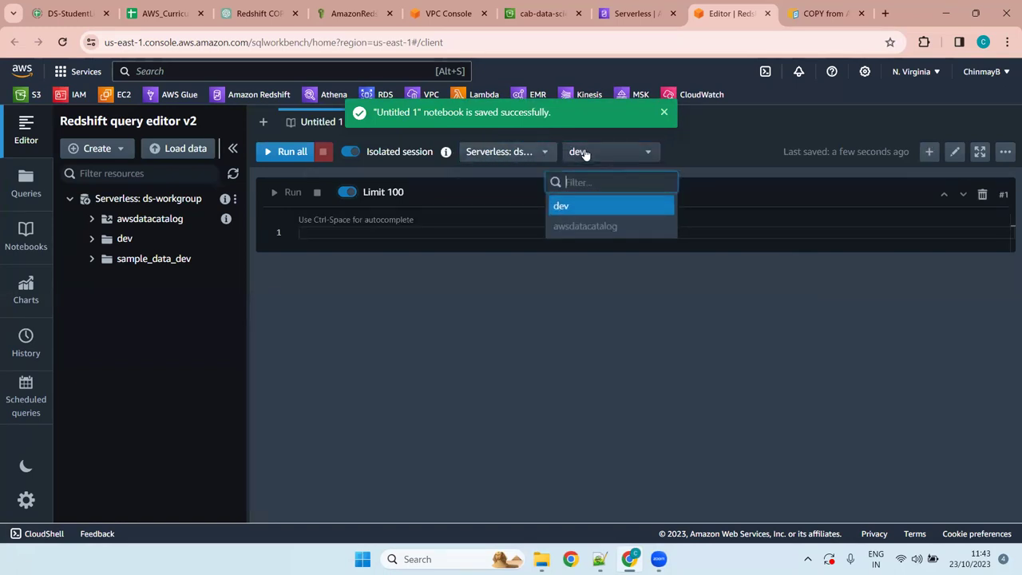
left_click(581, 202)
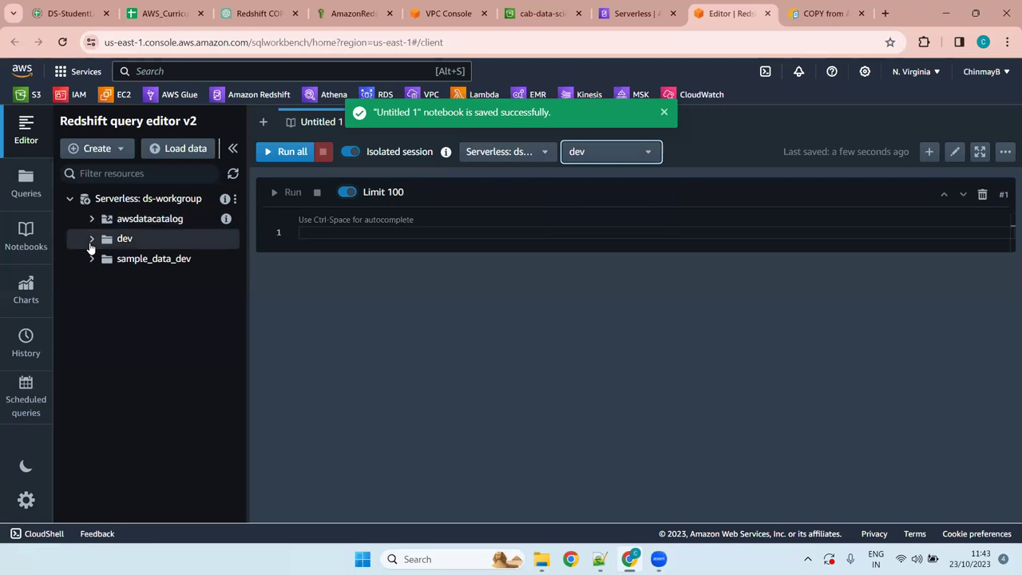
Expand the dev database and its public schema in the resource tree, and dismiss the notebook notification
left_click(93, 239)
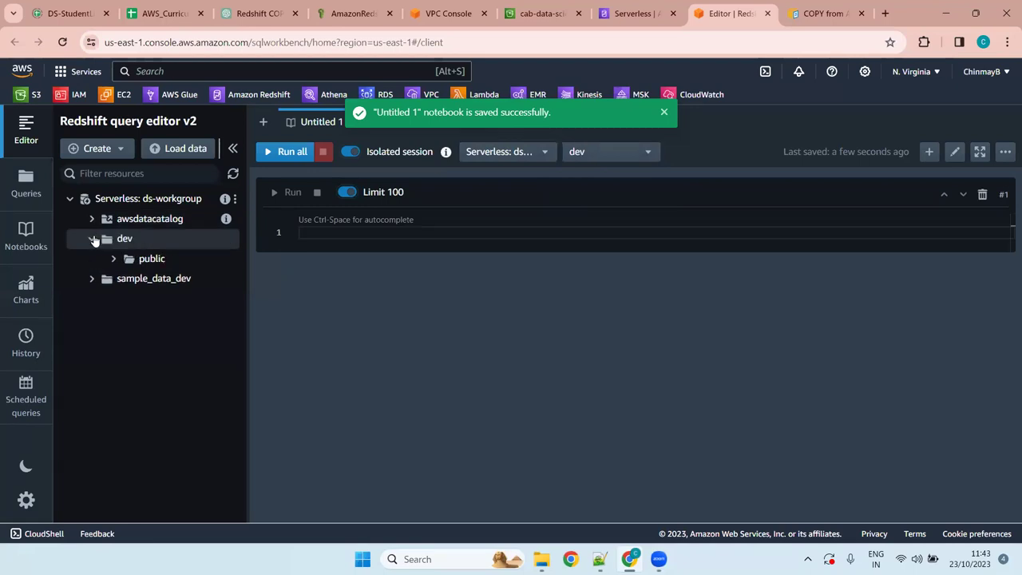
left_click(113, 258)
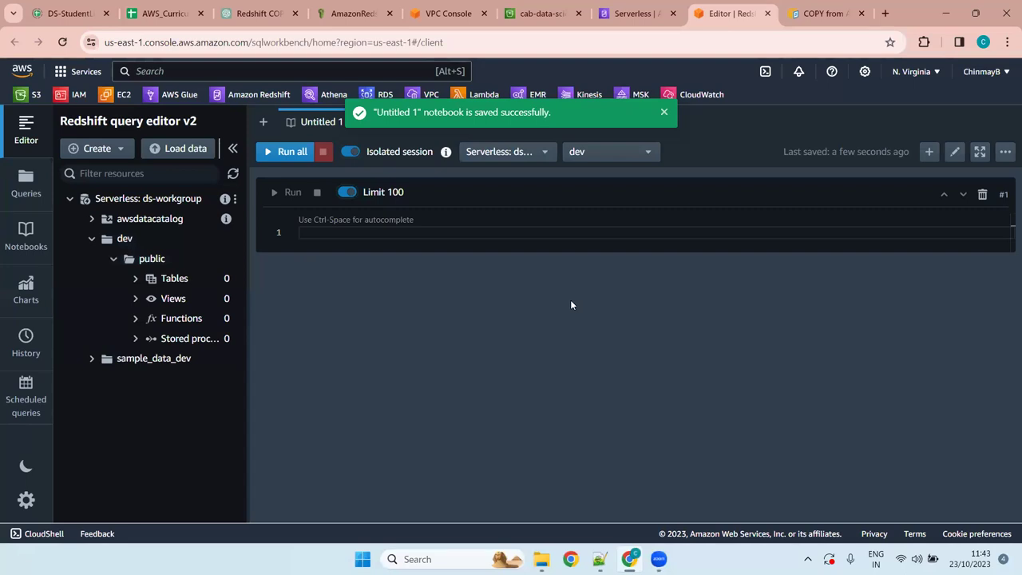
left_click(666, 112)
Review the notebook's available connections and databases, keep dev selected, and place the cursor in the first cell
left_click(527, 154)
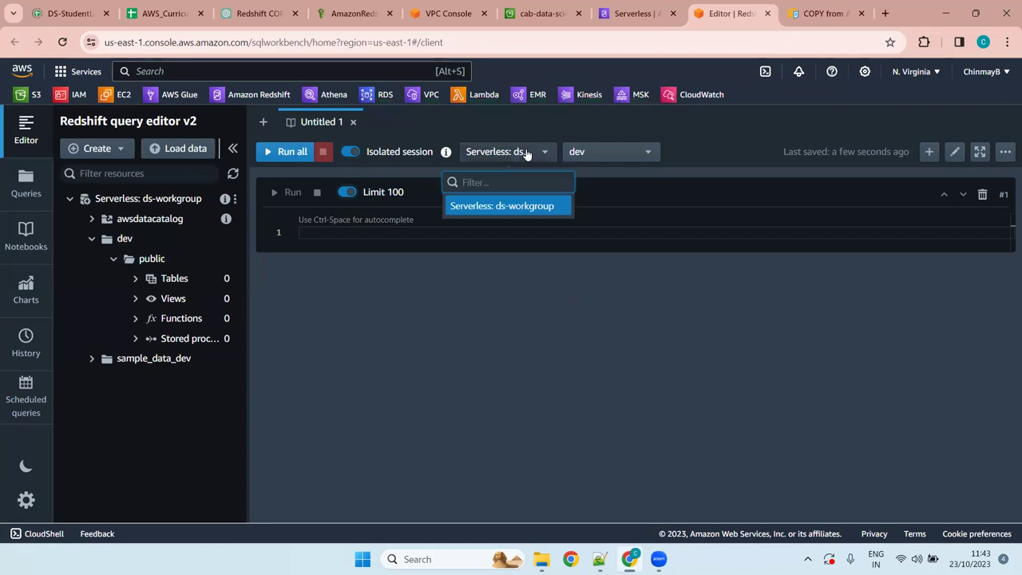
left_click(526, 154)
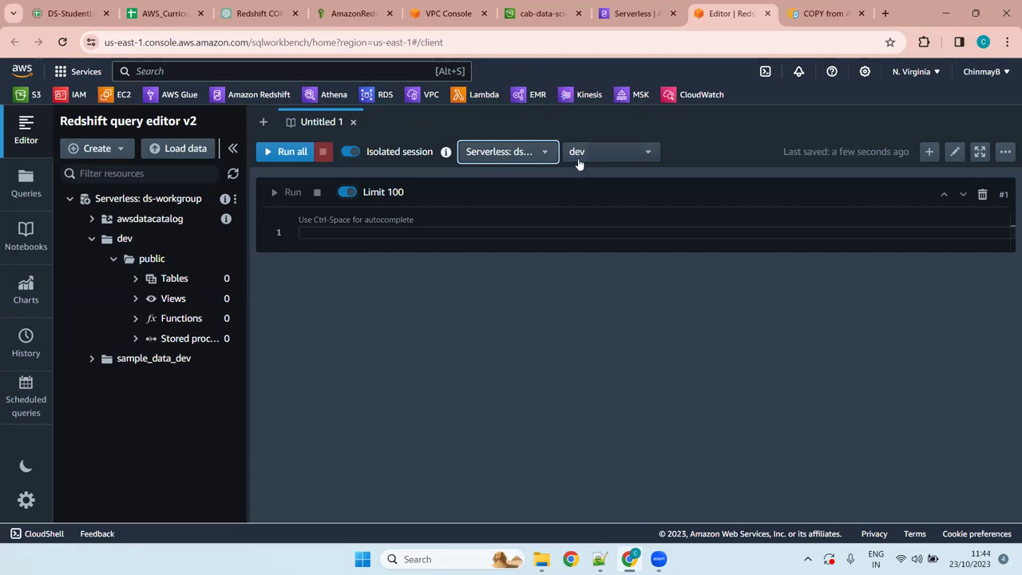
left_click(606, 155)
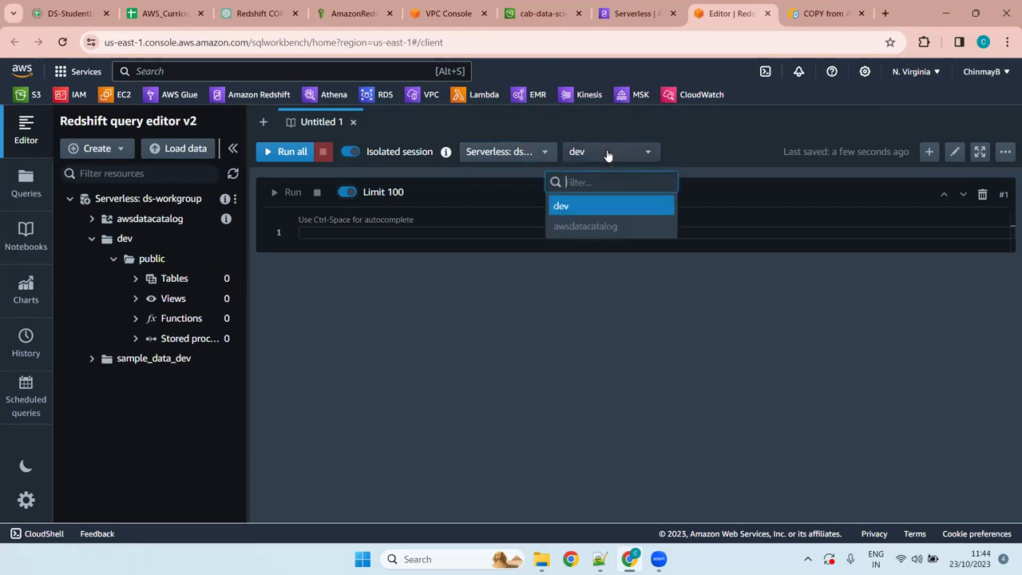
left_click(595, 208)
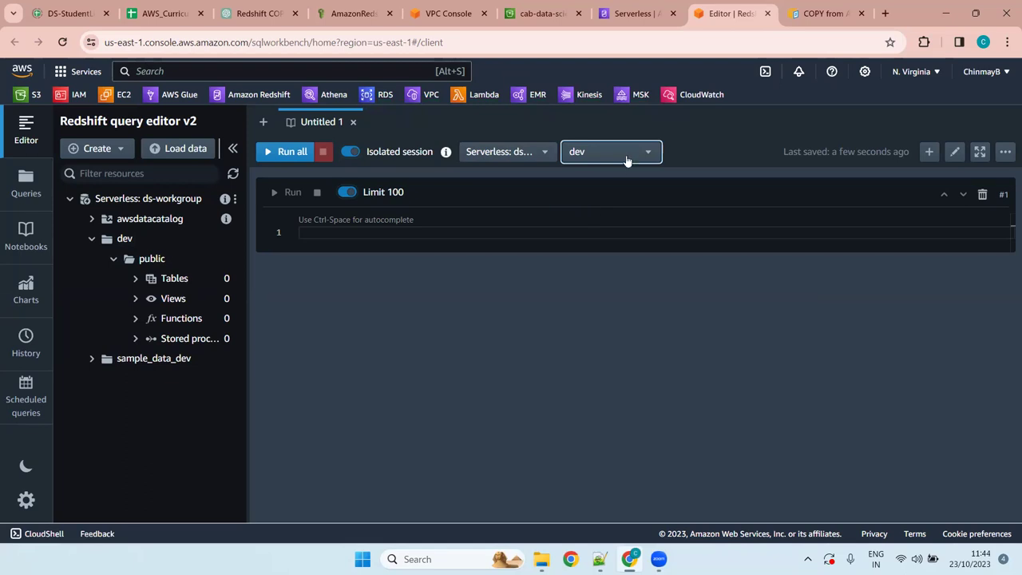
left_click(369, 229)
View the streets/ folder in the S3 bucket, then switch to the local streets folder and open streets.csv in Excel
left_click(564, 5)
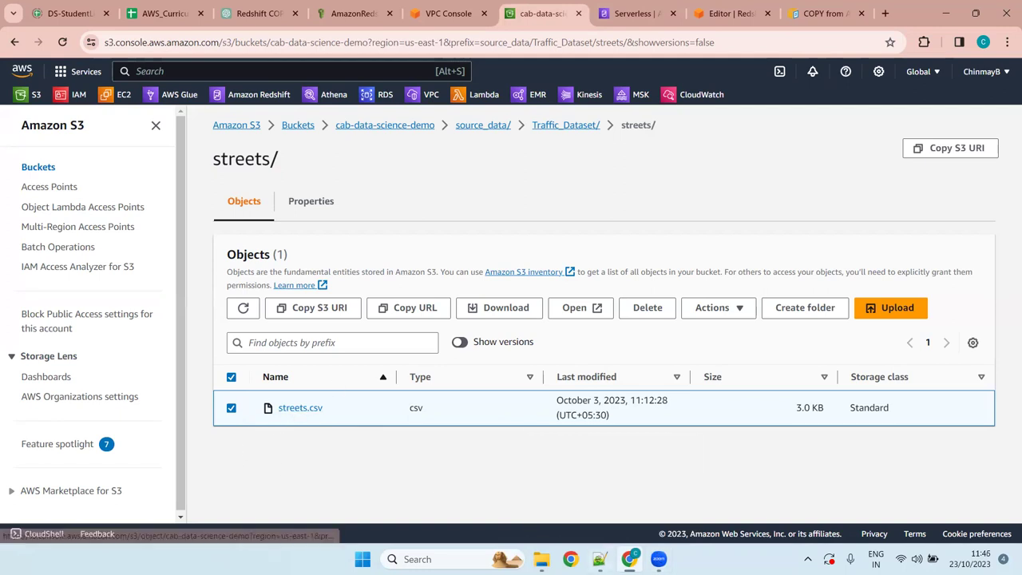
mouse_move(542, 559)
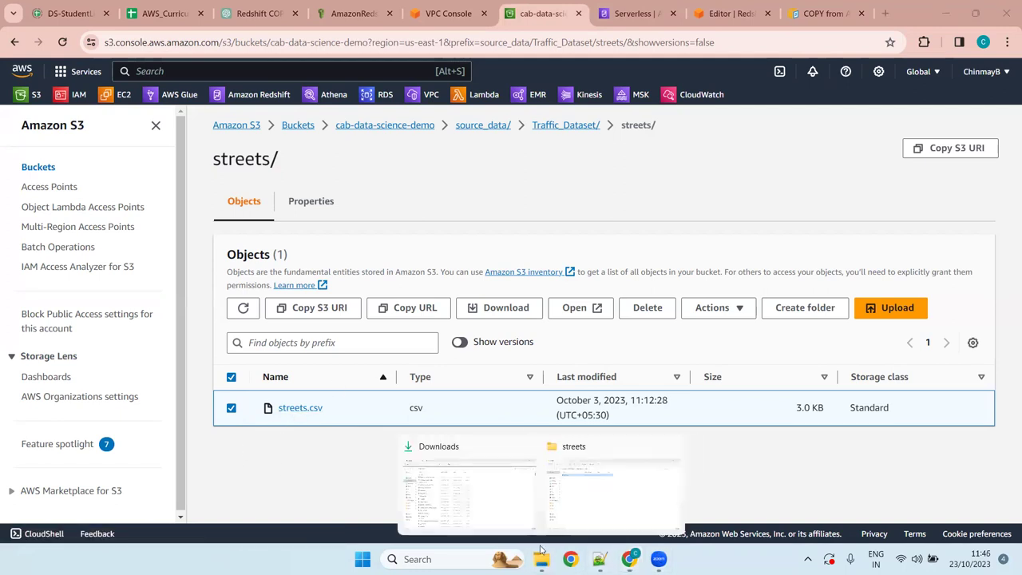
left_click(599, 483)
double_click(231, 127)
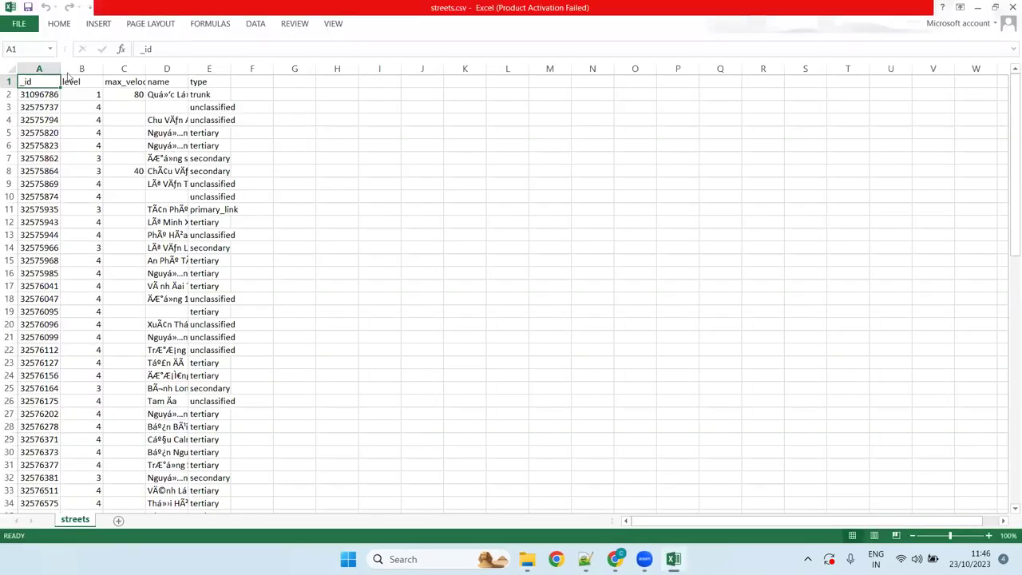
Copy the header cells A1:E1 (_id, level, max_velocity, name, type) of the streets sheet
left_click(664, 128)
key("shift+Right")
key("shift+Right")
key("shift+Right")
key("shift+Right")
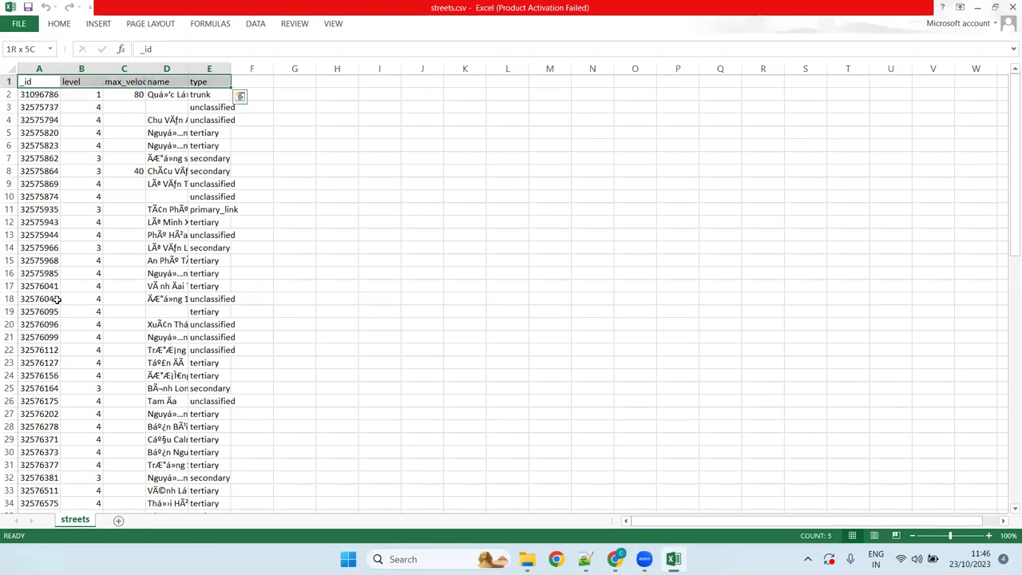
key("ctrl+c")
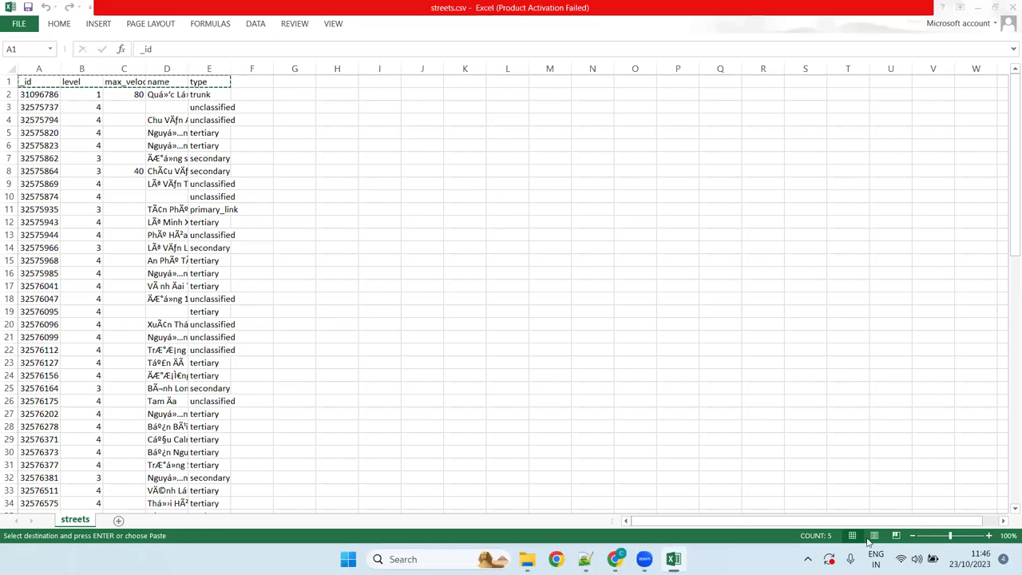
key("super+space")
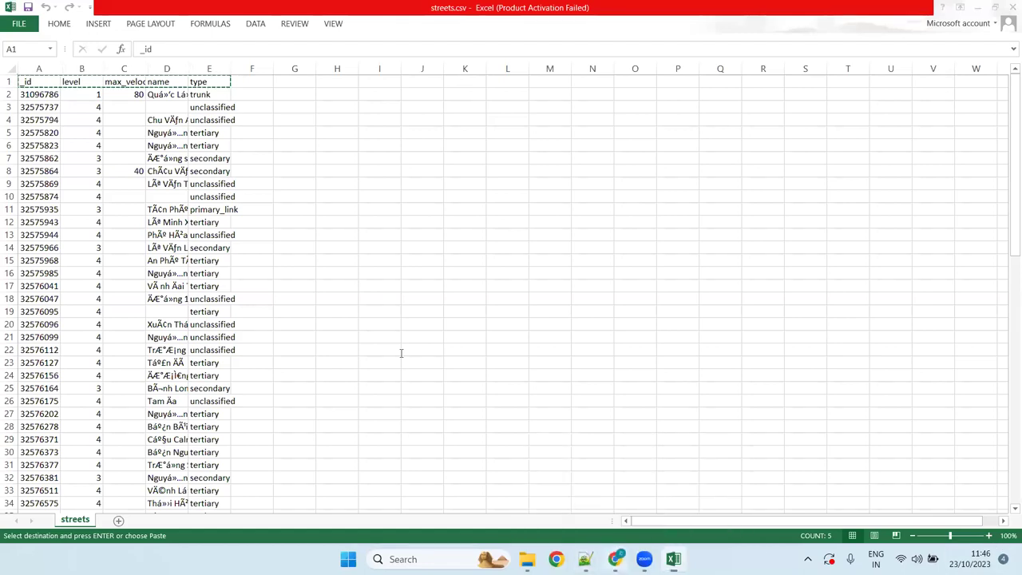
Return to the query editor in the browser and start a "create table streets(" statement in the notebook's first cell
key("alt+Tab")
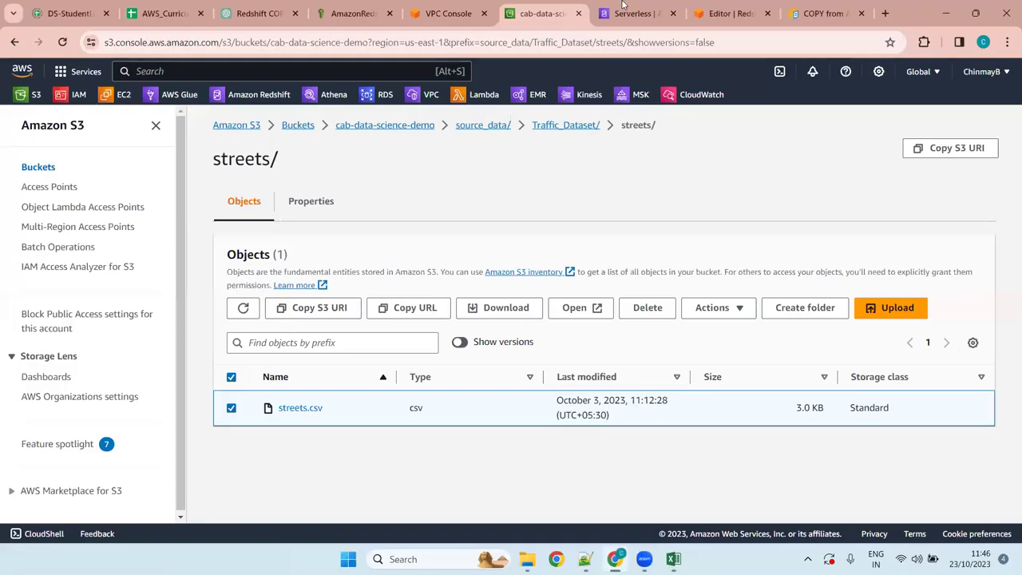
left_click(720, 14)
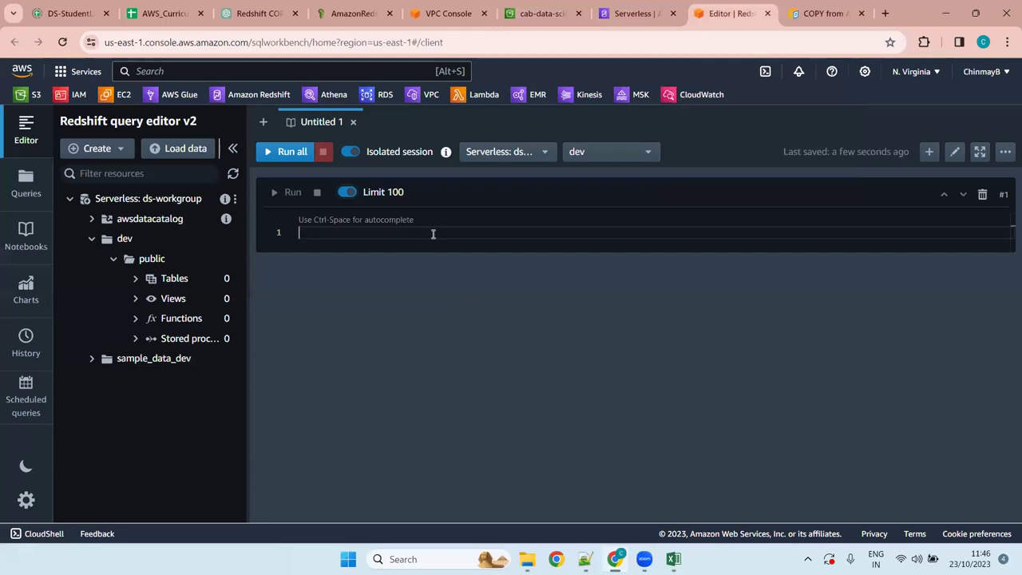
type("create ")
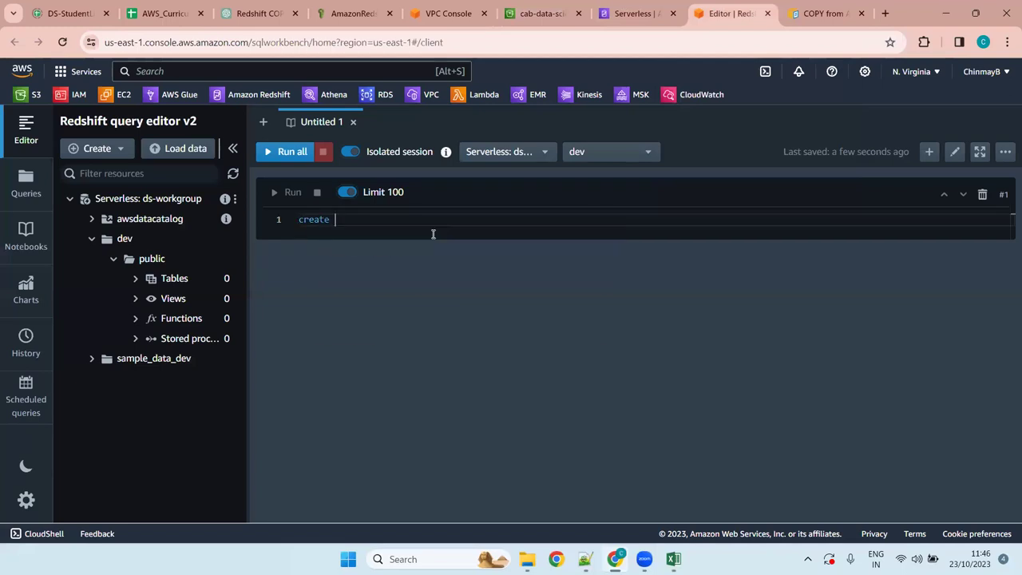
type("ta")
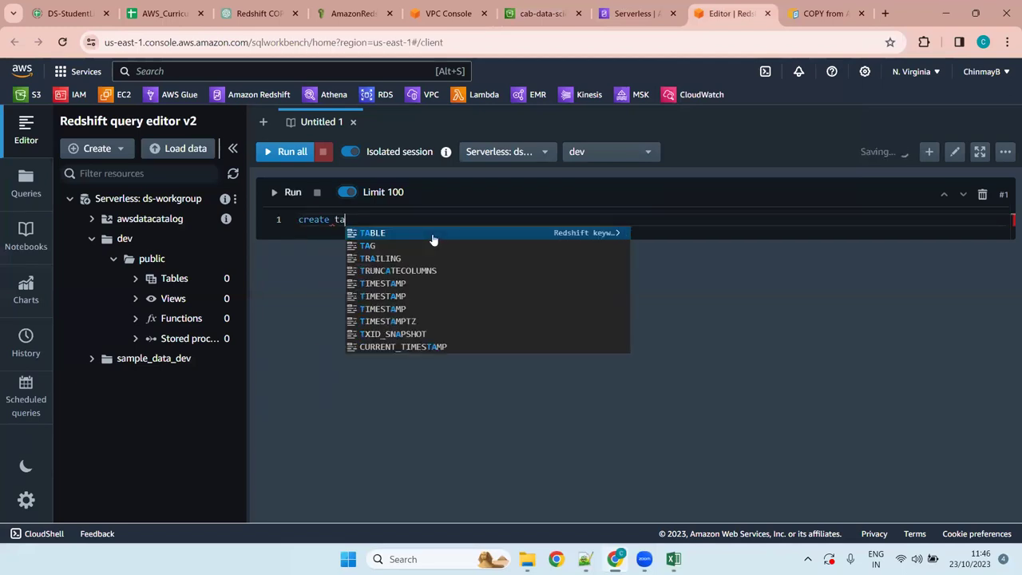
type("ble streets")
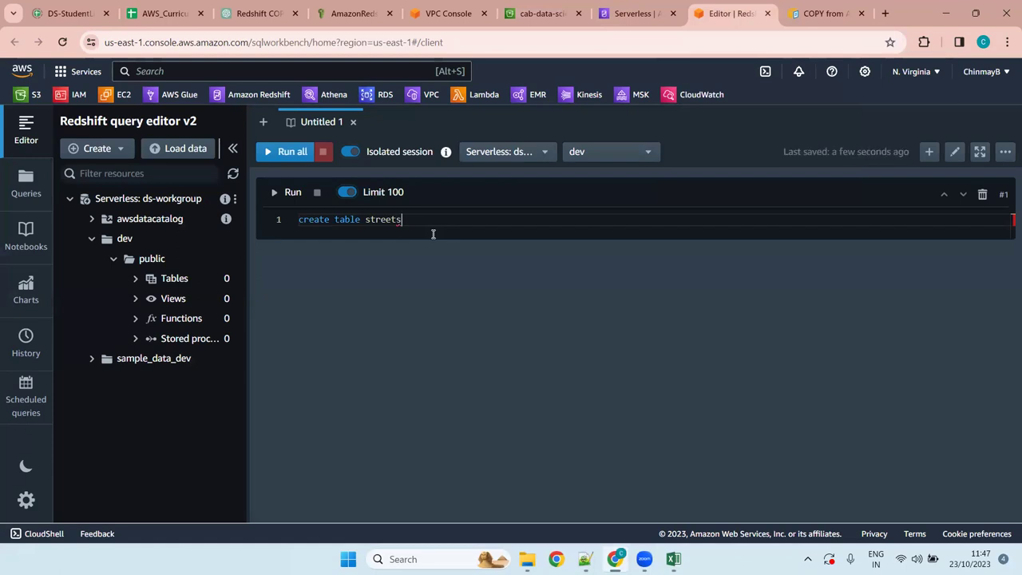
type("(")
key("Return")
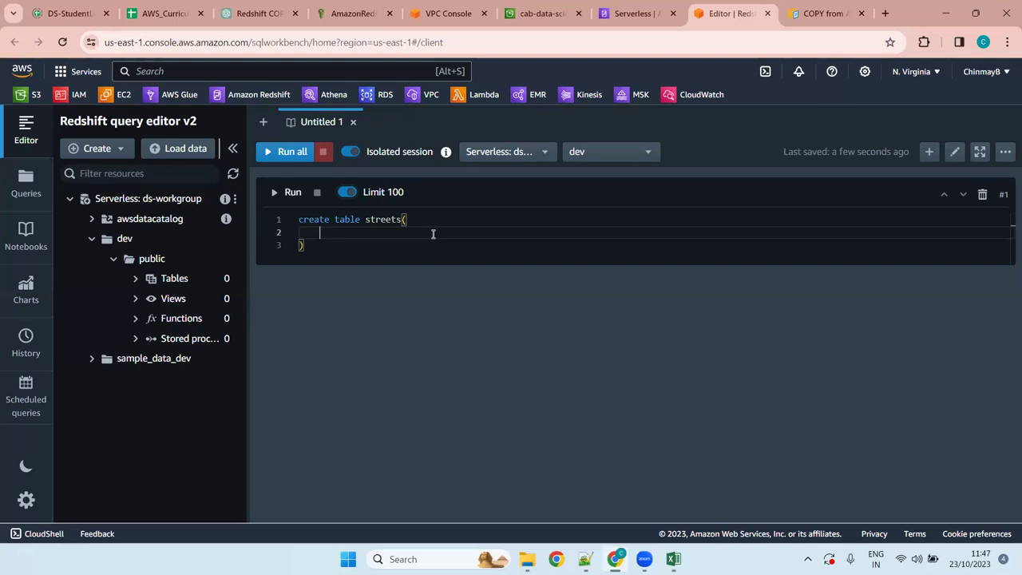
Paste the copied streets.csv headers into the create table statement and define _id as bigint on its own line
key("ctrl+v")
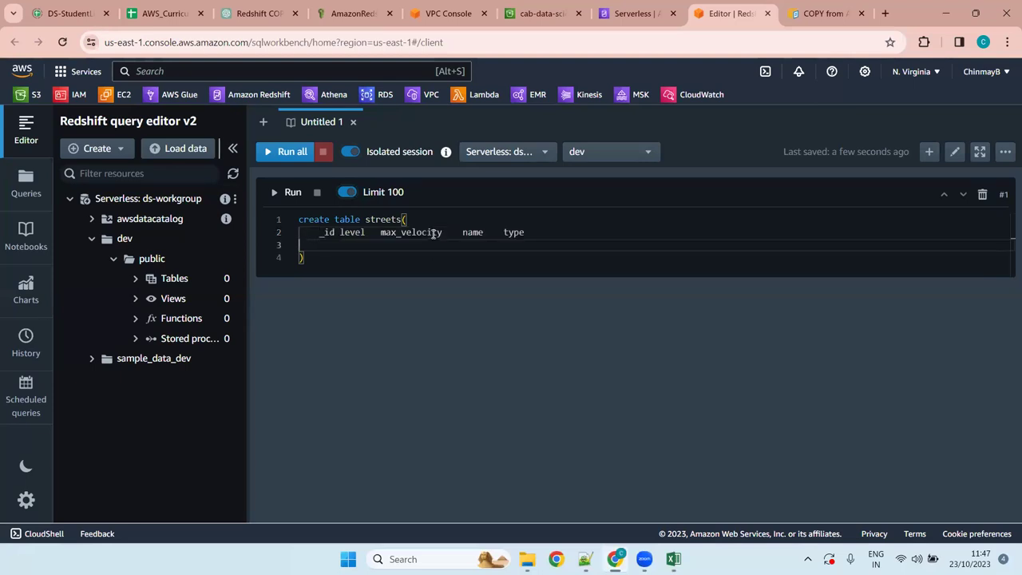
left_click(338, 232)
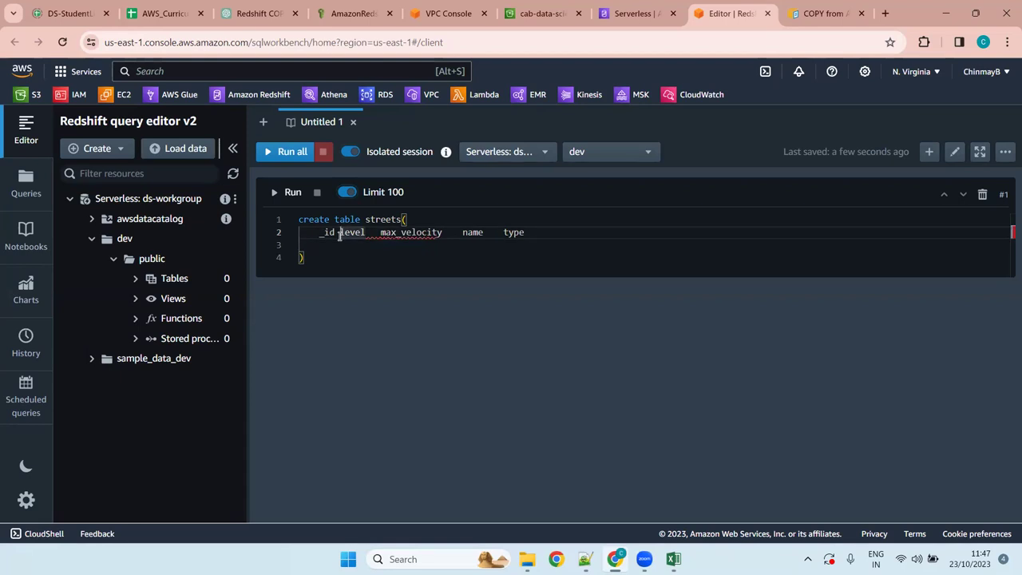
type("bigint")
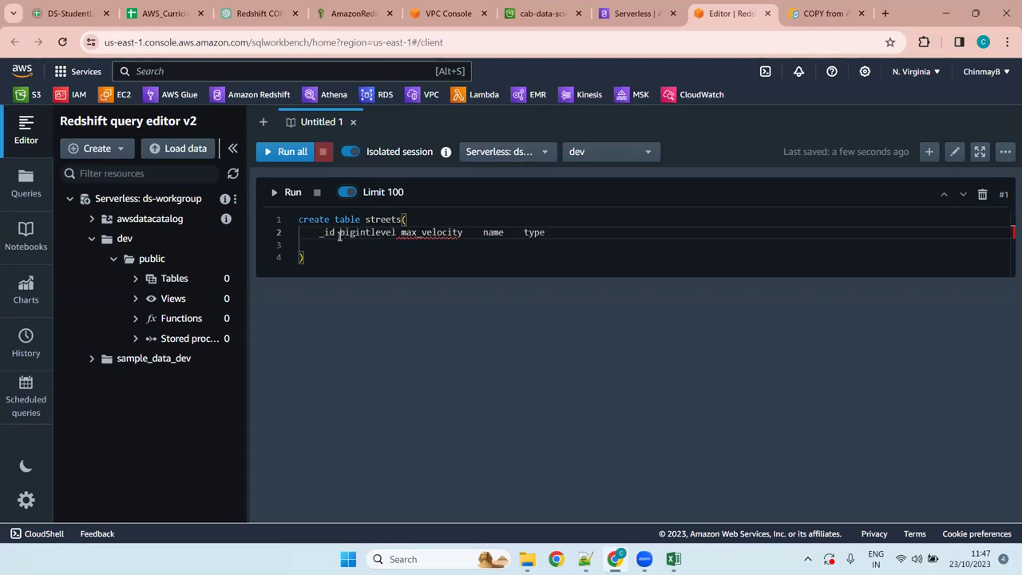
type(",")
key("Return")
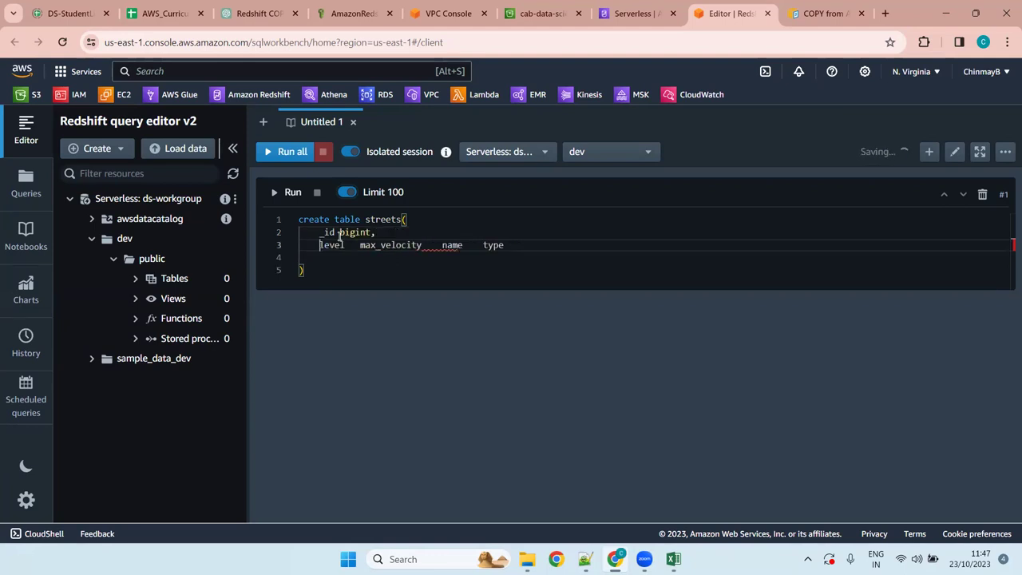
Check the level values in streets.csv, then define the level column as INTEGER in the create table statement
key("ctrl+Right")
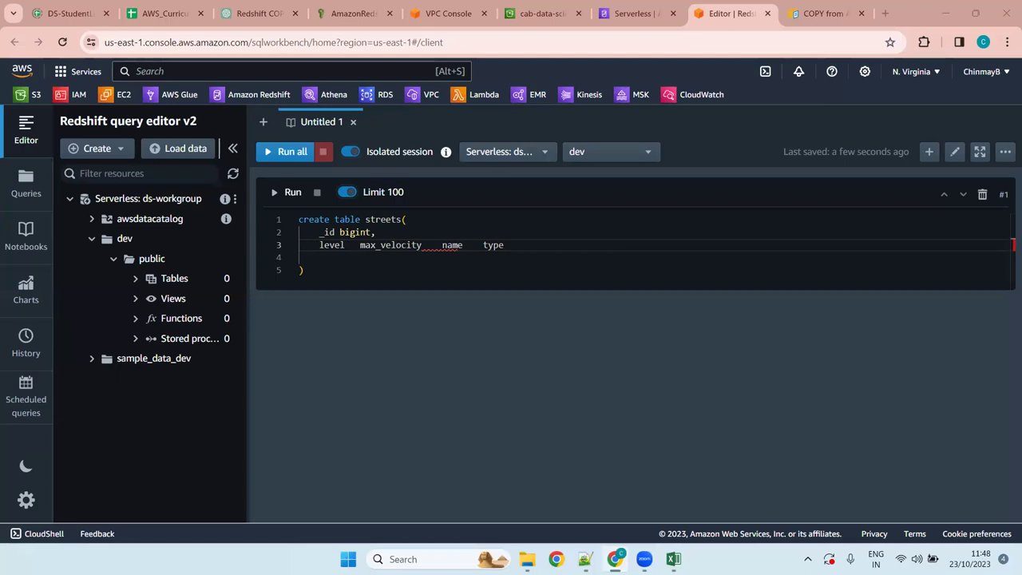
left_click(673, 559)
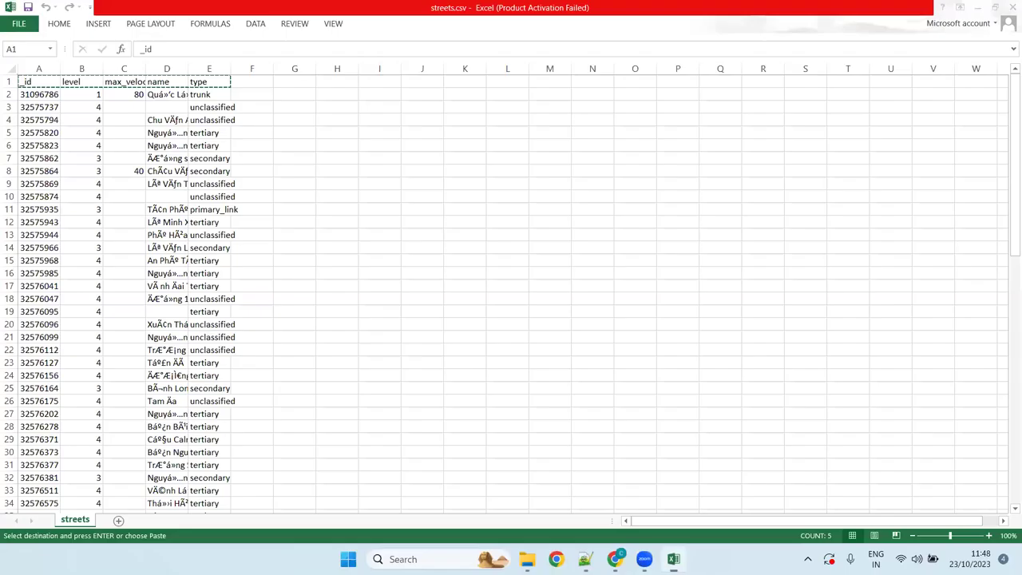
left_click(673, 559)
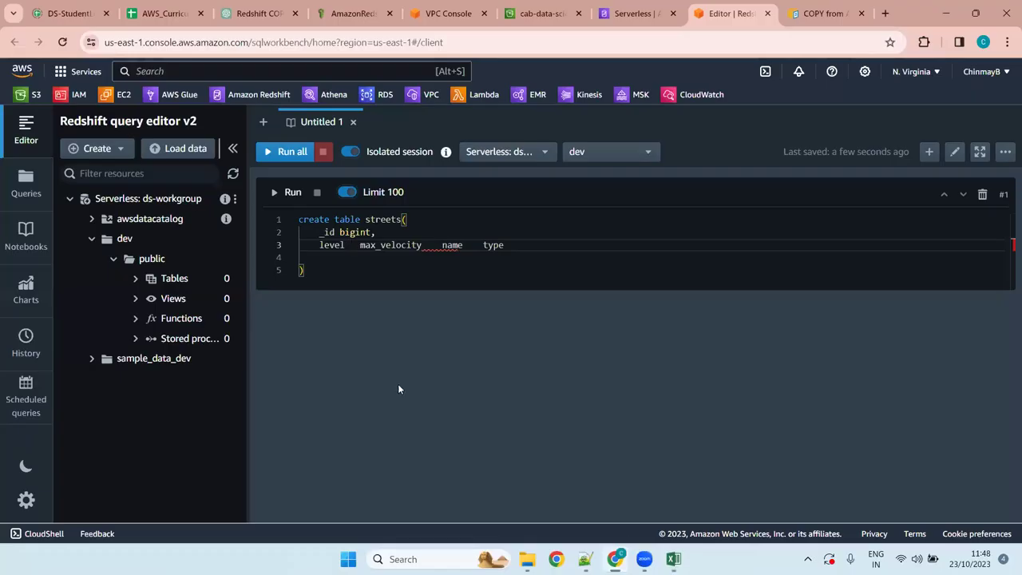
type("integer")
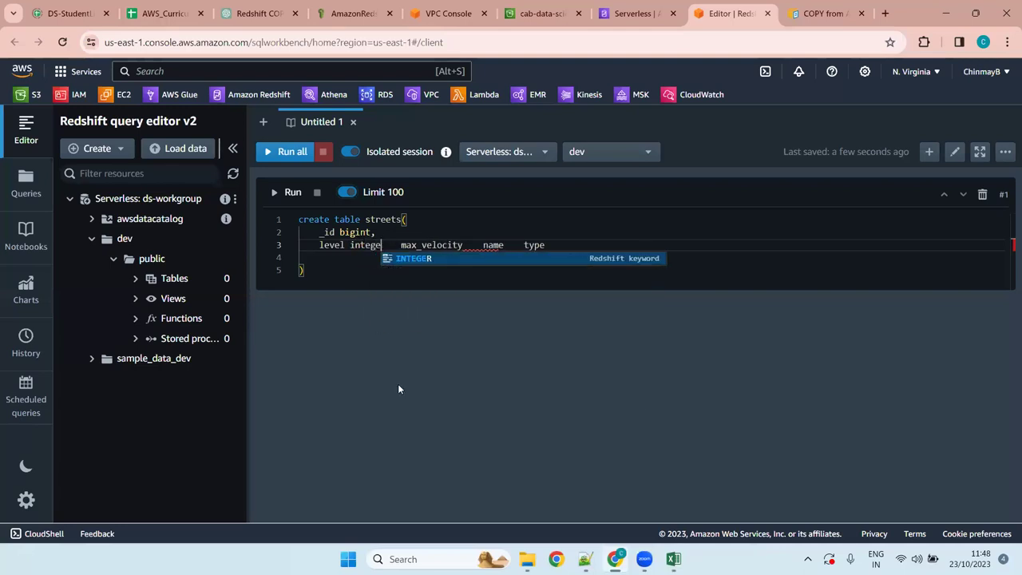
key("Tab")
type(",")
key("Return")
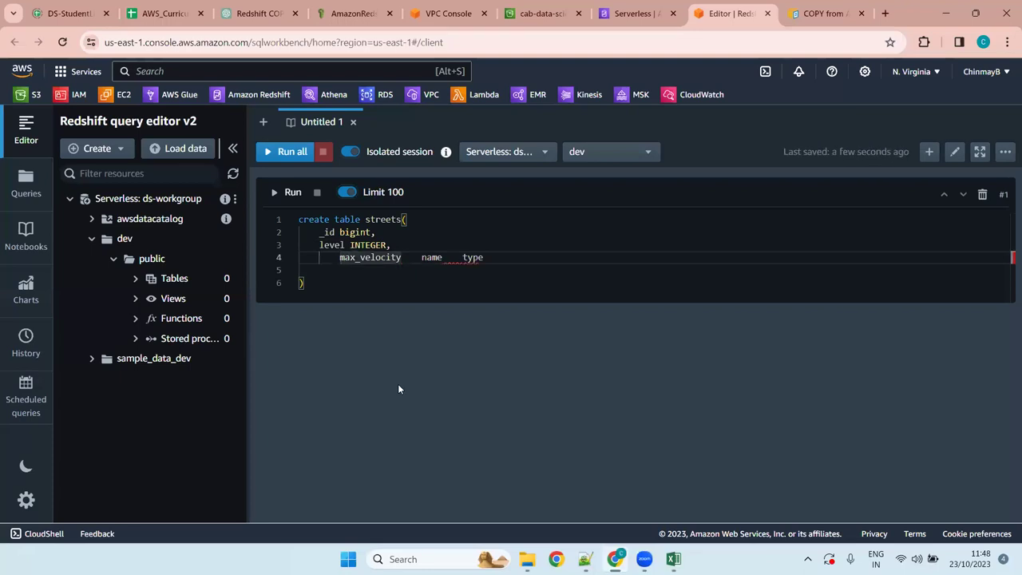
Align the max_velocity line and define that column as VARCHAR(255), moving the remaining column names to a new line
key("BackSpace")
key("Right")
key("Right")
key("Right")
key("Right")
key("Right")
key("Right")
key("Right")
key("Right")
key("Right")
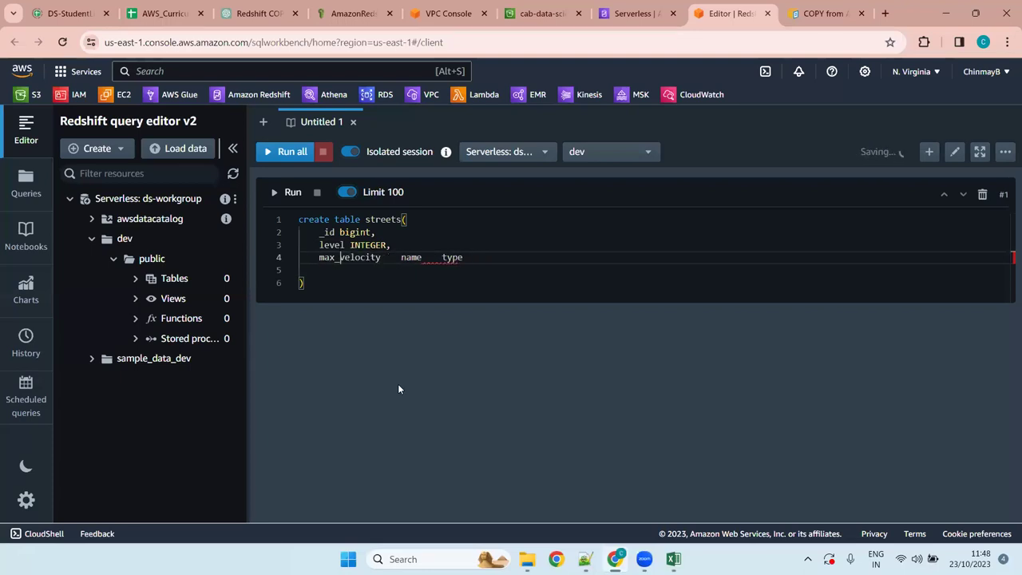
key("Right")
key("Right")
key("Right")
key("Right")
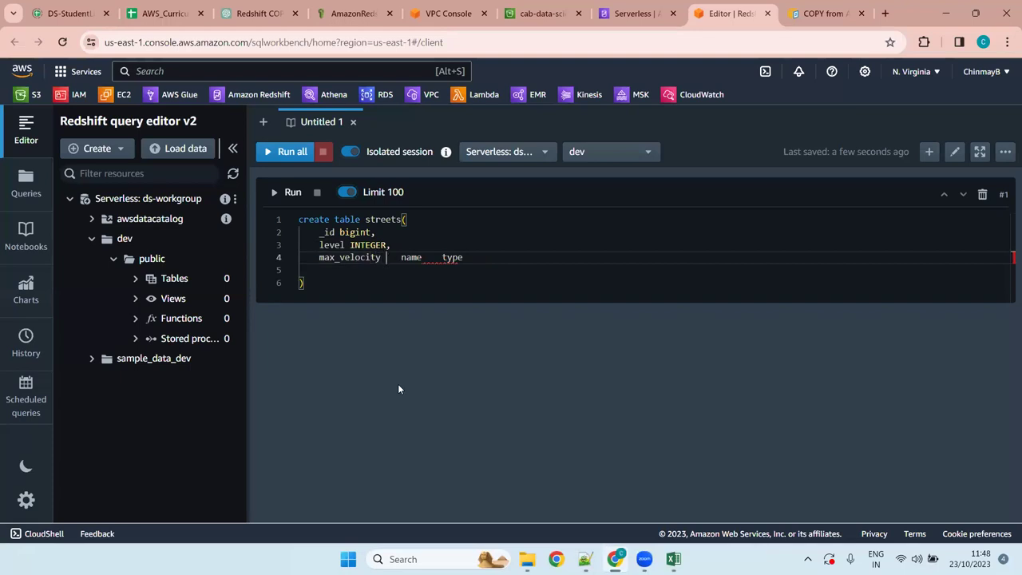
type("varch")
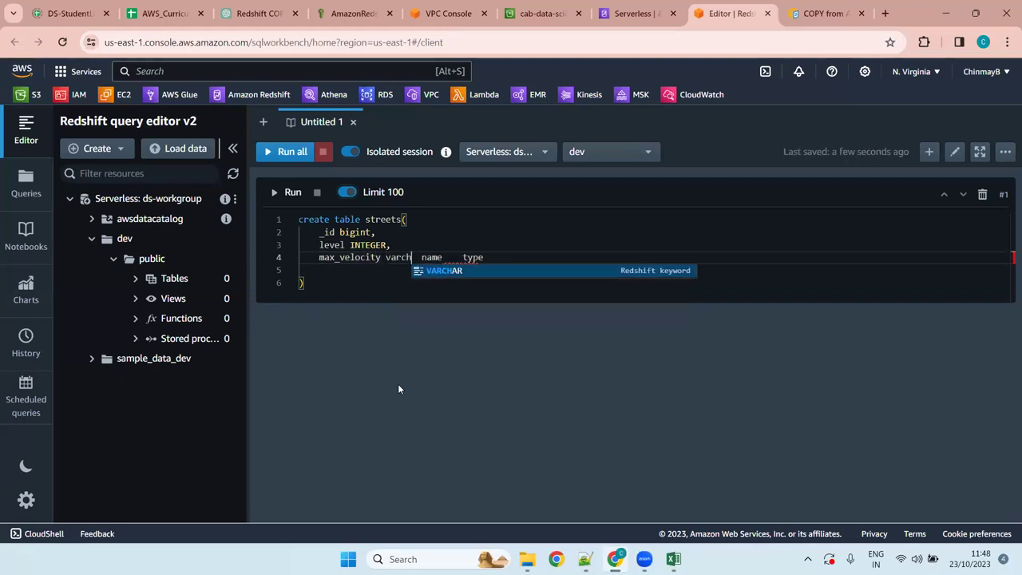
key("Tab")
type("(")
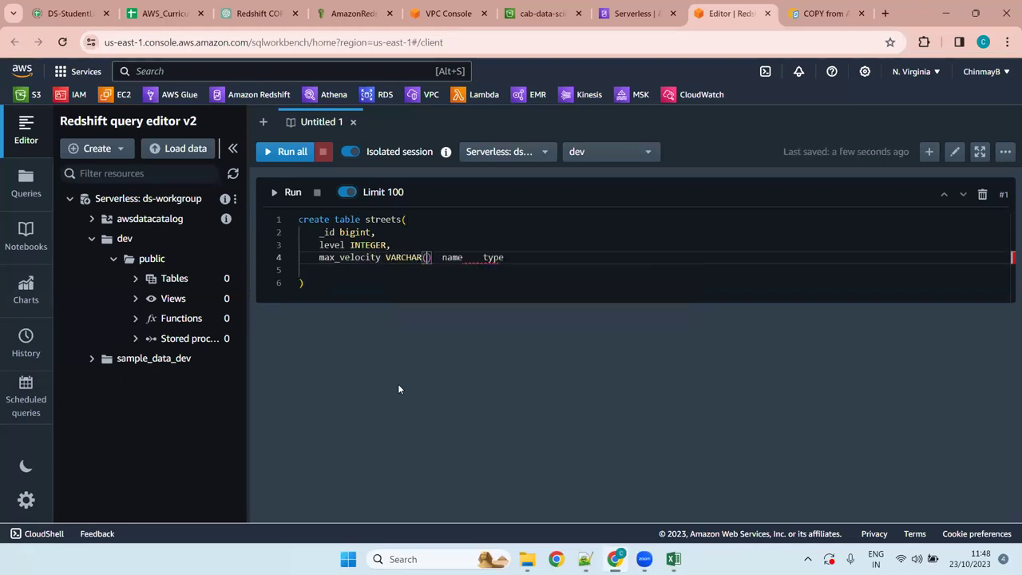
type("255")
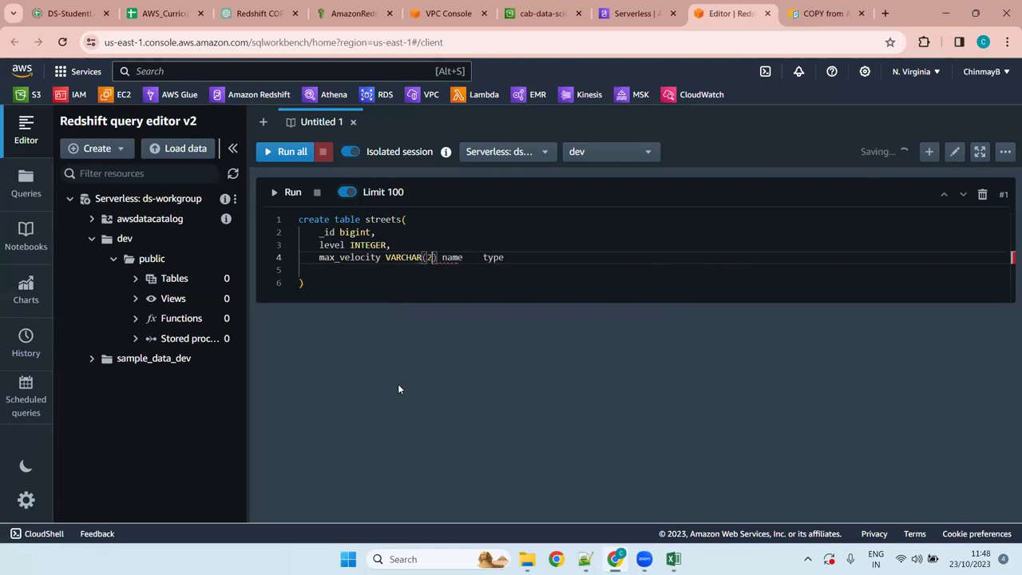
type("),")
key("Return")
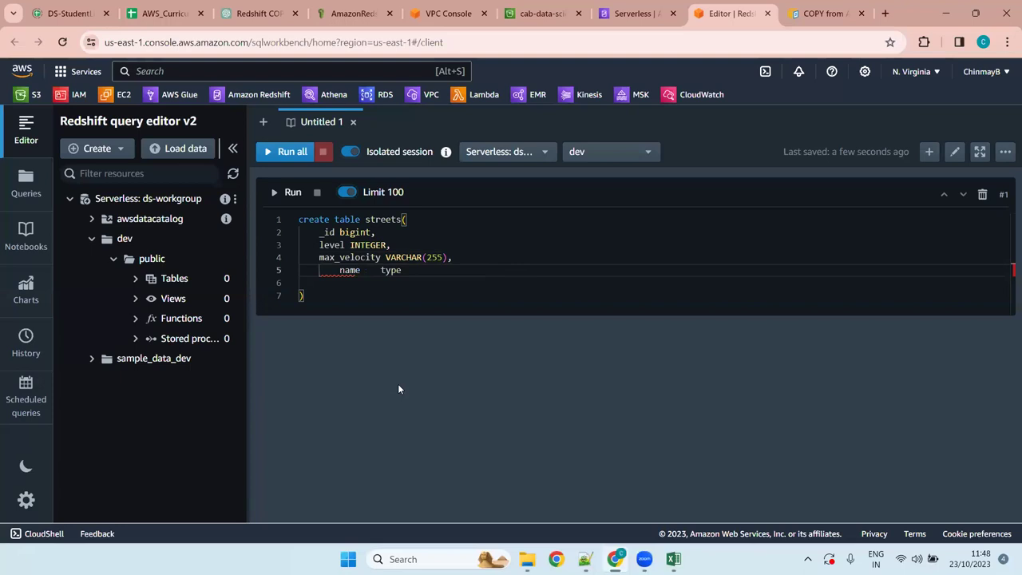
Align the name line in the statement, then switch to streets.csv in Excel and widen the name and type columns
key("Delete")
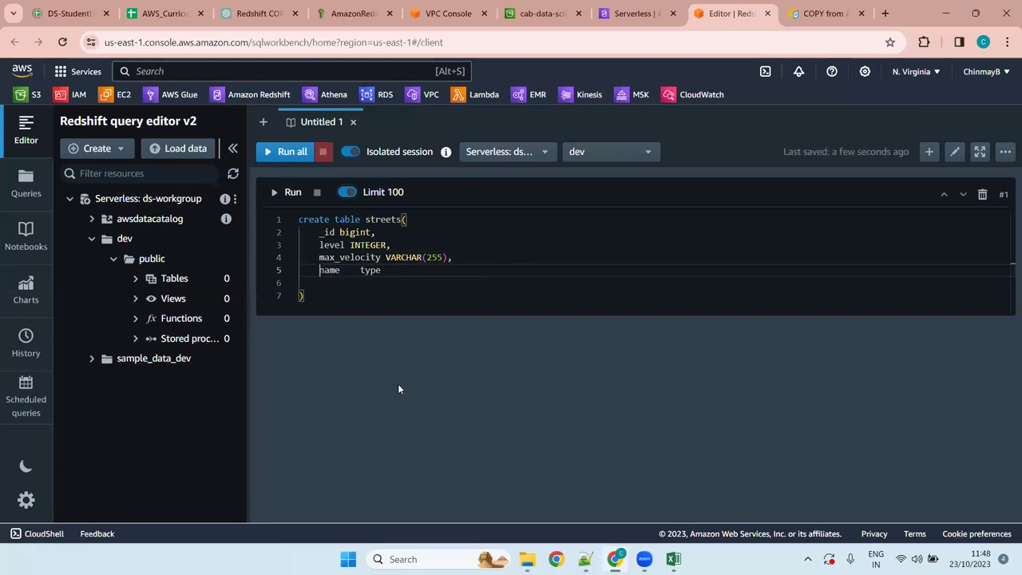
key("Right")
key("Right")
key("Right")
key("Right")
key("alt+Tab")
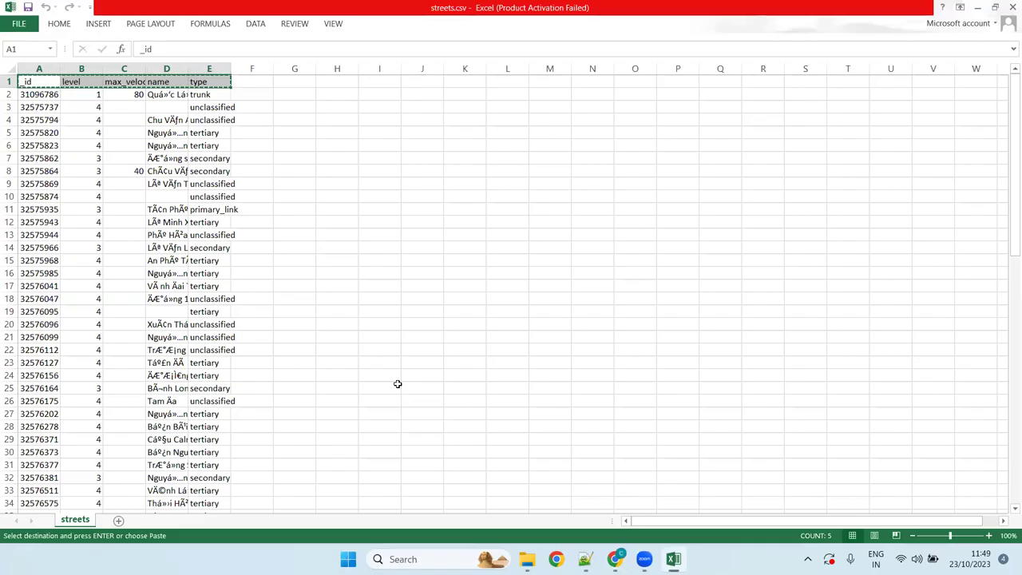
left_click_drag(190, 69, 492, 124)
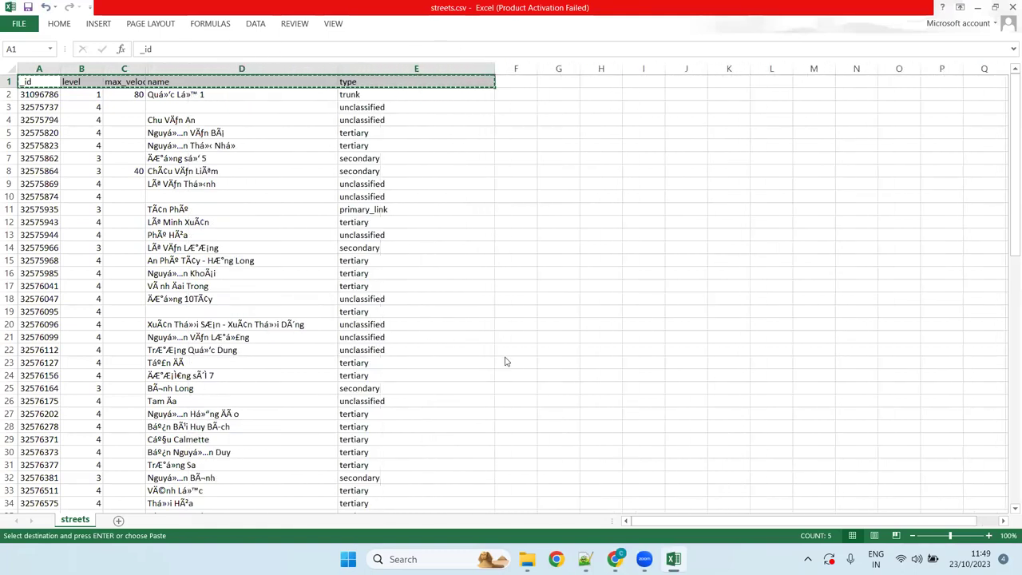
Return to the query editor and define the name column as VARCHAR(255), moving type to a new line
key("alt+Tab")
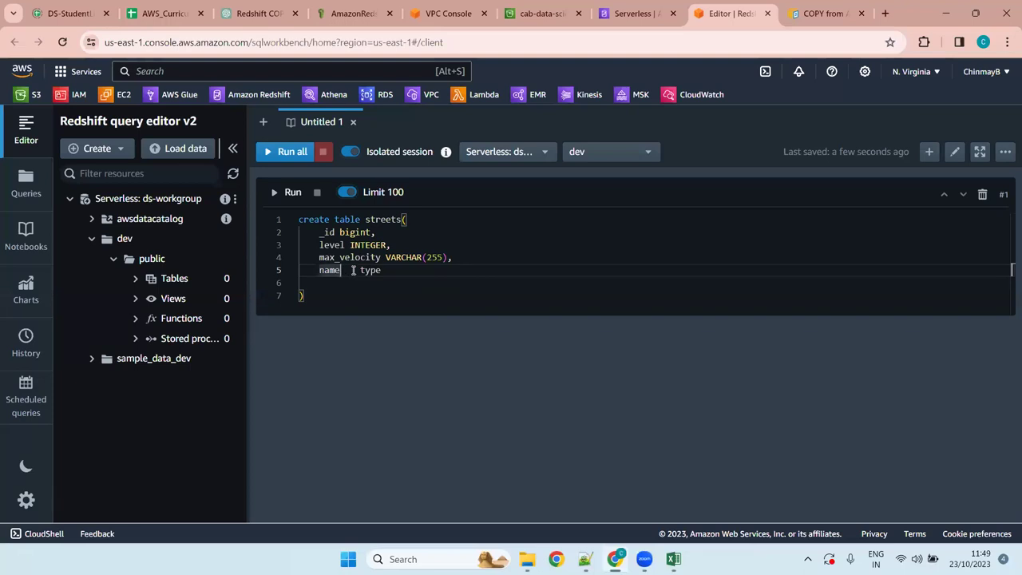
type("varchar")
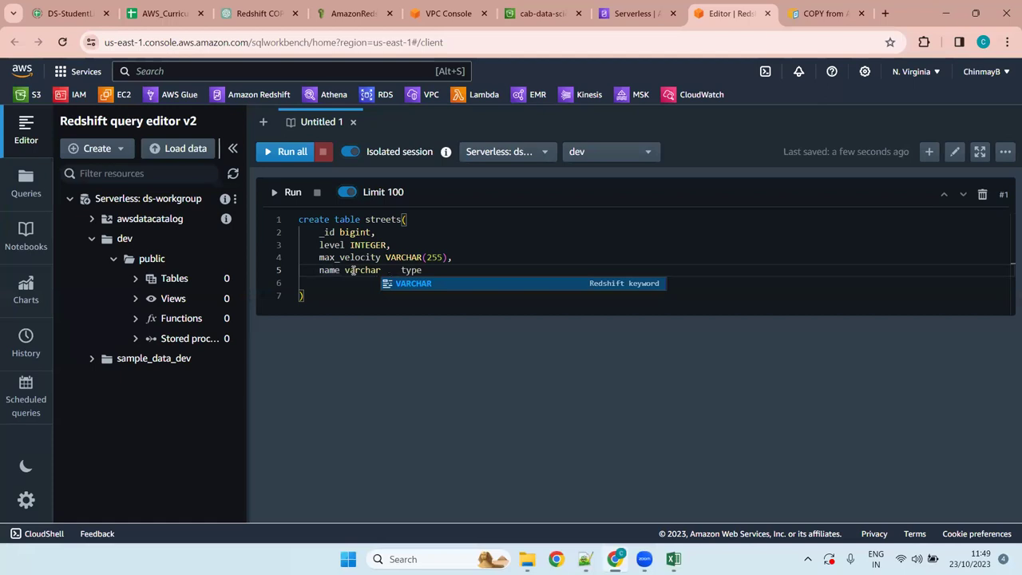
key("Tab")
type("(")
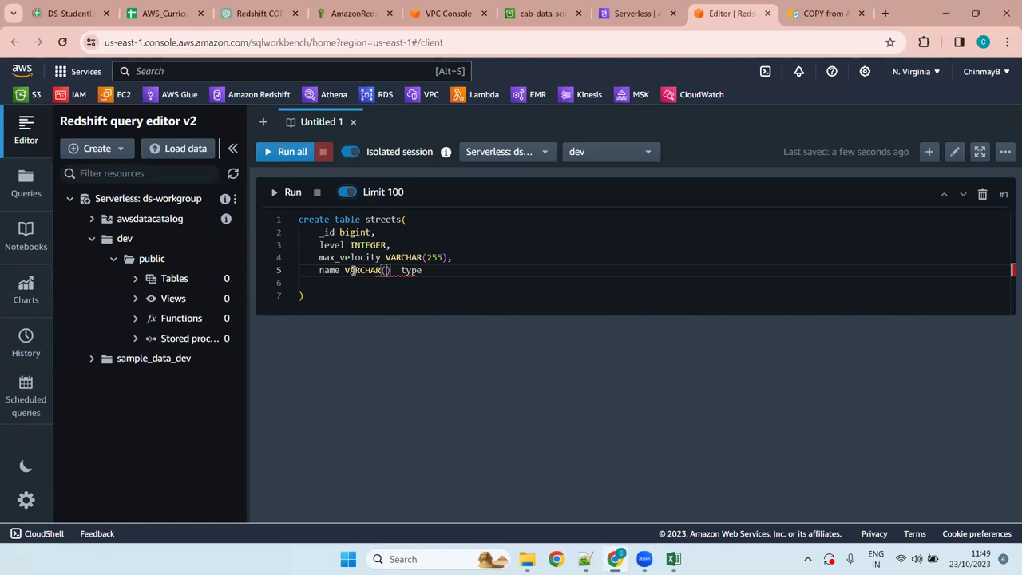
type("255),")
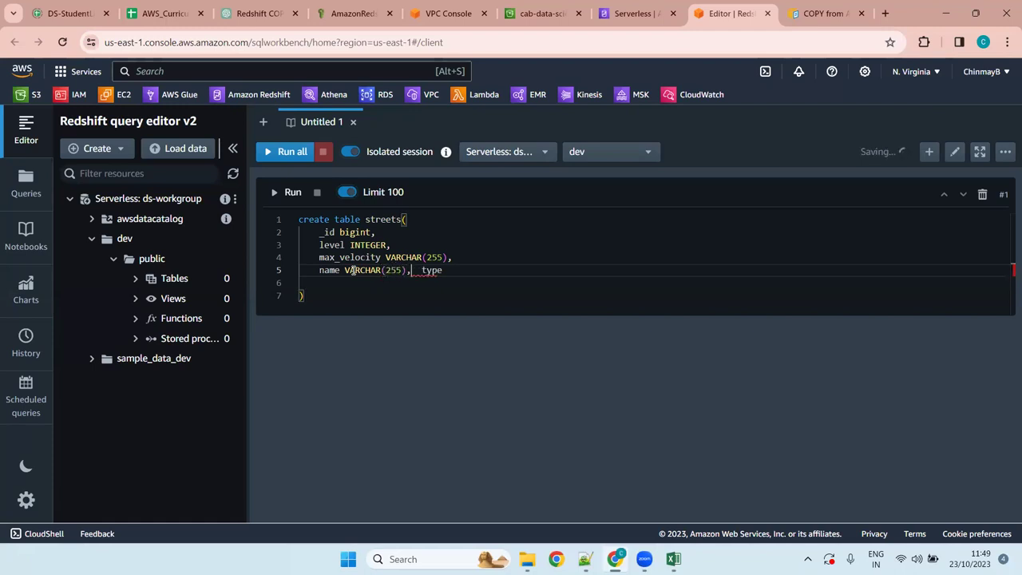
key("Return")
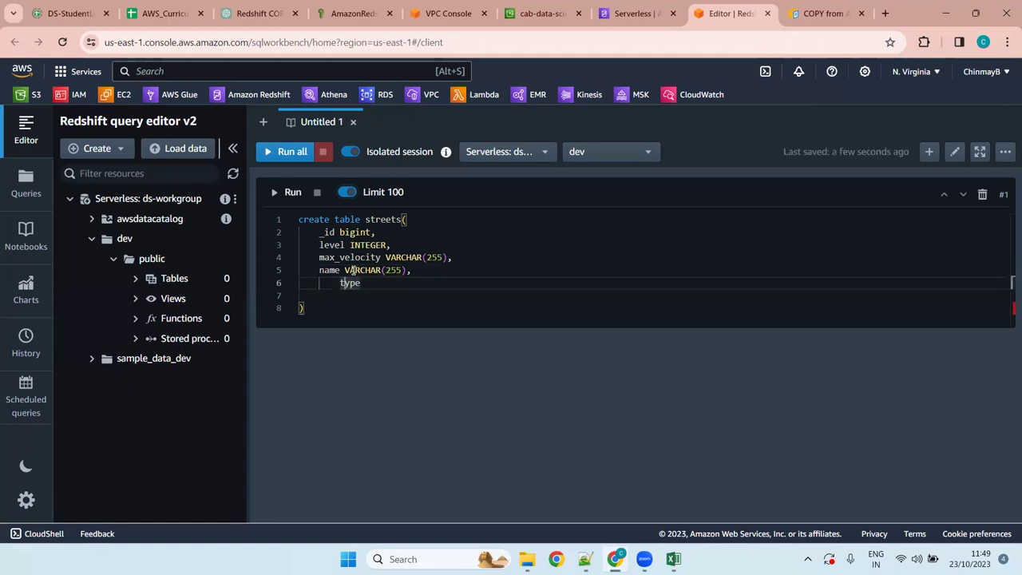
Align the type line, check the type values in streets.csv, and define the type column as VARCHAR(255)
key("BackSpace")
key("Right")
key("Right")
key("Right")
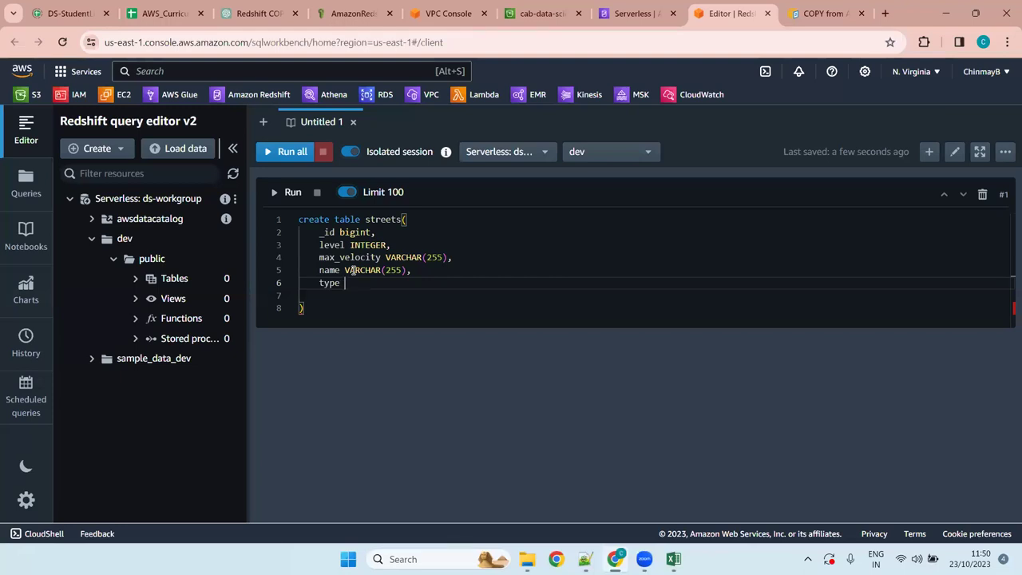
key("alt+Tab")
key("ctrl+shift+Right")
key("ctrl+c")
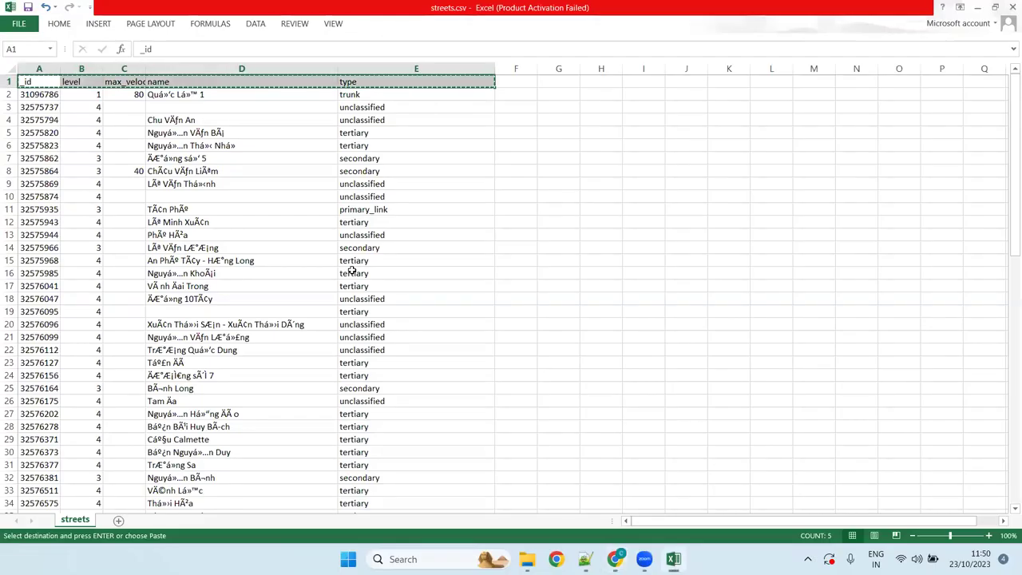
key("alt+Tab")
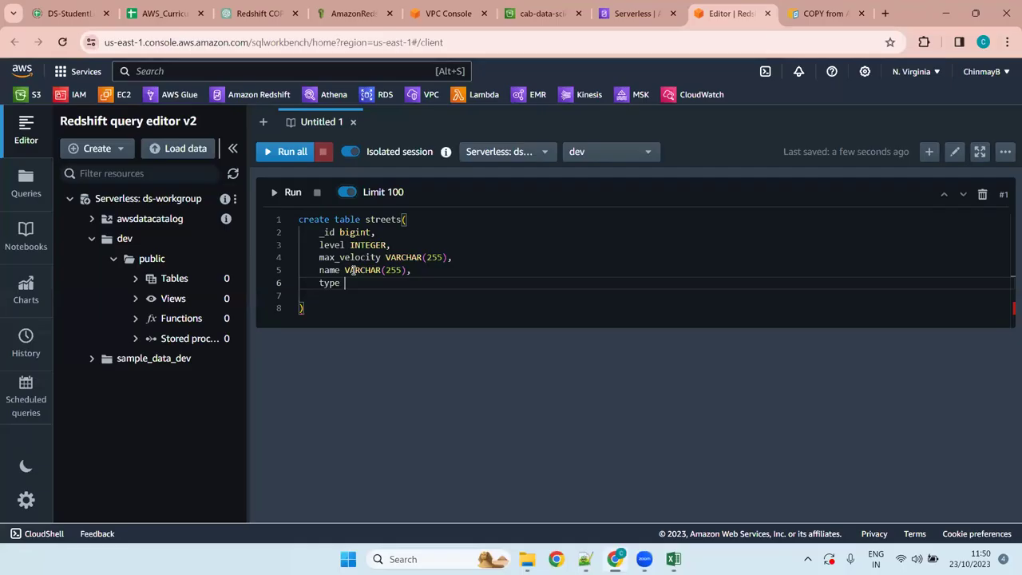
type("varchar")
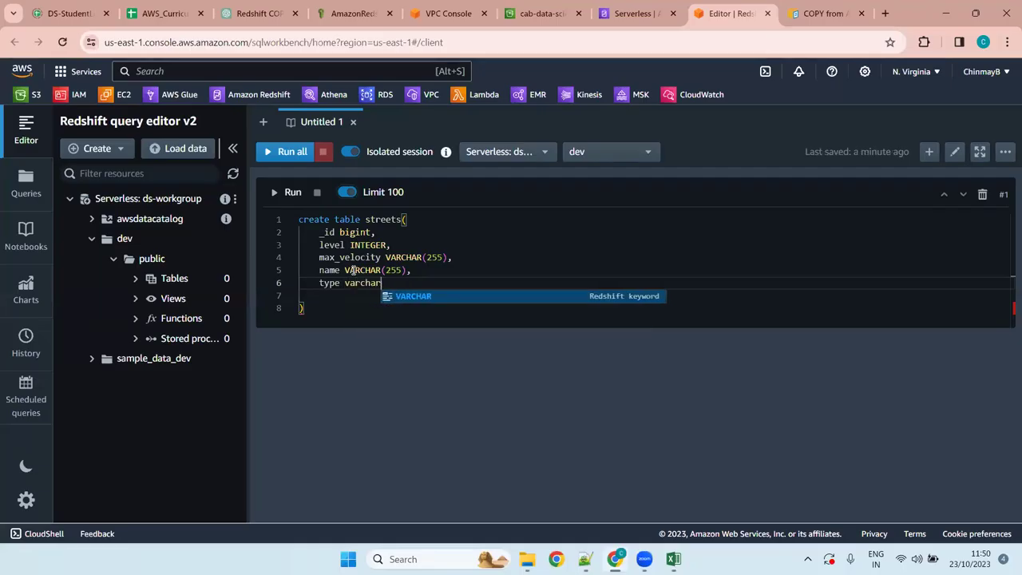
key("Tab")
type("()")
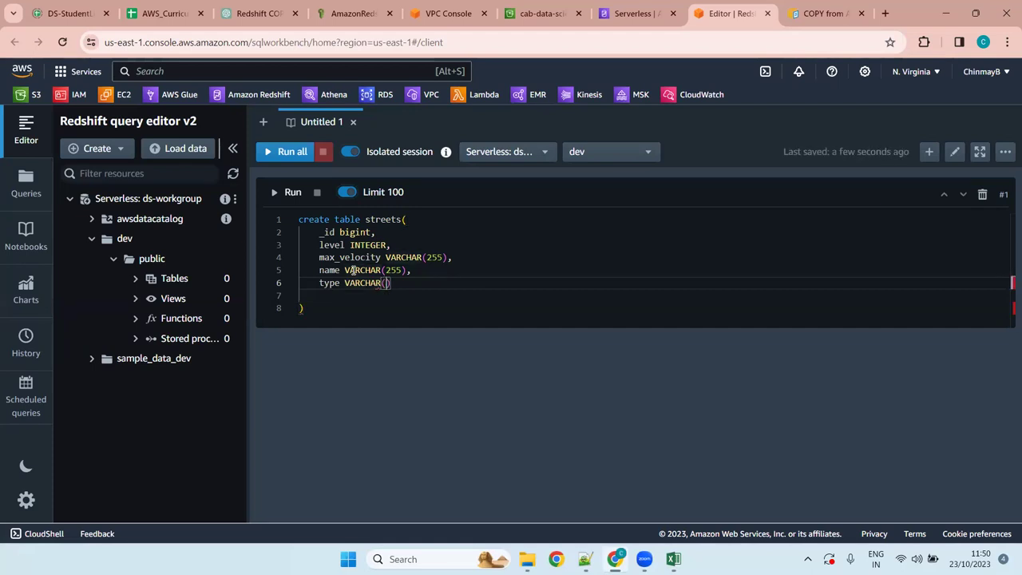
type("255")
Switch to streets.csv in Excel and check the values in the max_velocity column
key("alt+Tab")
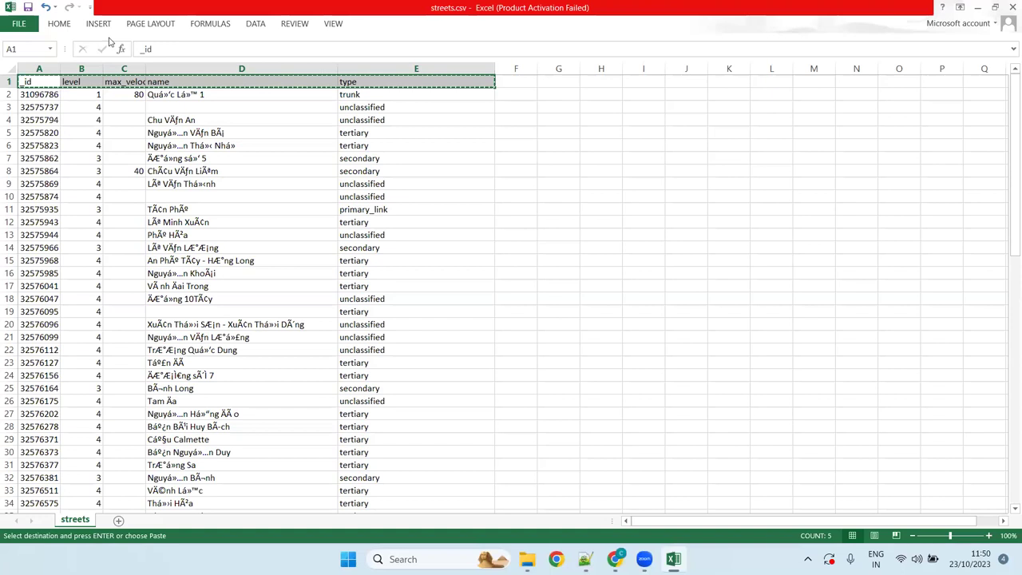
left_click(181, 118)
left_click(132, 94)
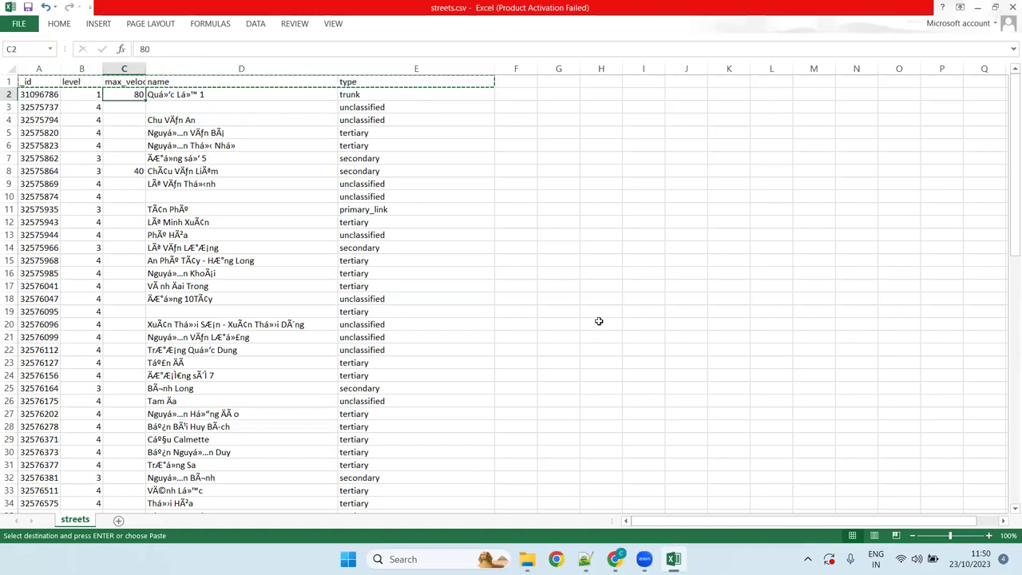
Return to the query editor and change the max_velocity column's type to INTEGER, keeping the trailing comma
key("alt+Tab")
double_click(421, 257)
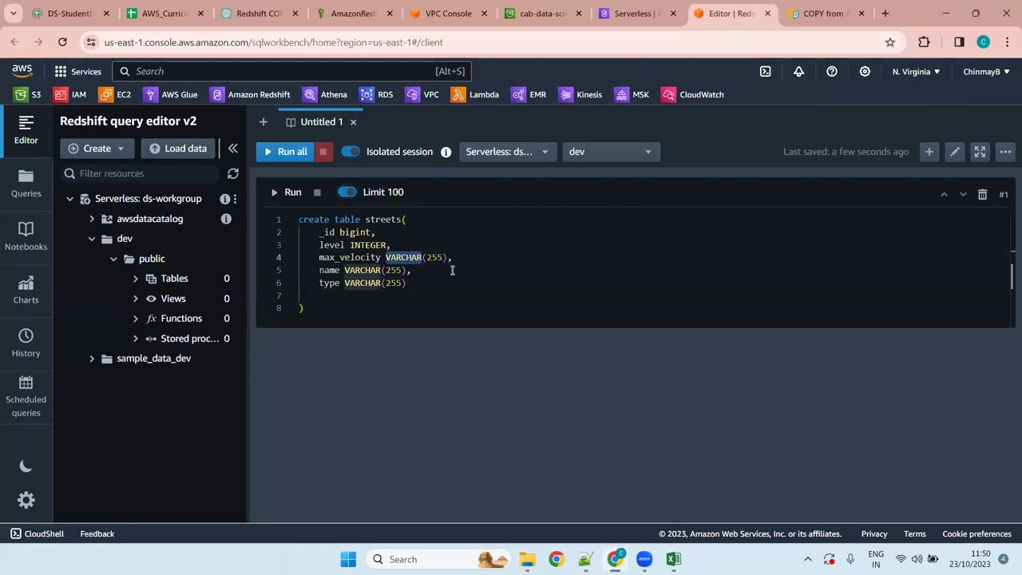
left_click(448, 258)
key("BackSpace")
key("BackSpace")
key("BackSpace")
key("BackSpace")
key("BackSpace")
key("BackSpace")
key("BackSpace")
key("BackSpace")
key("BackSpace")
key("BackSpace")
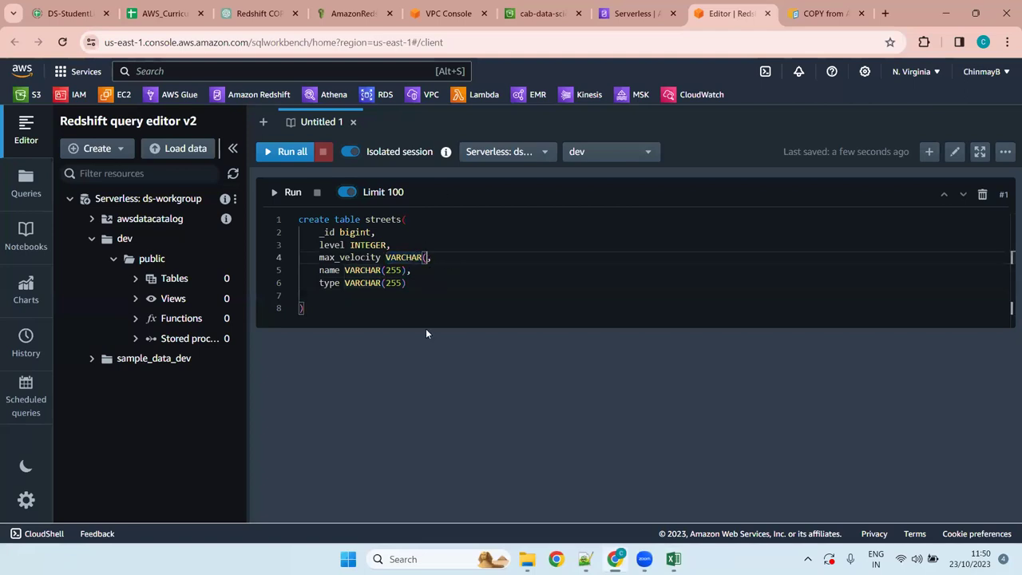
key("BackSpace")
key("BackSpace")
key("alt+Tab")
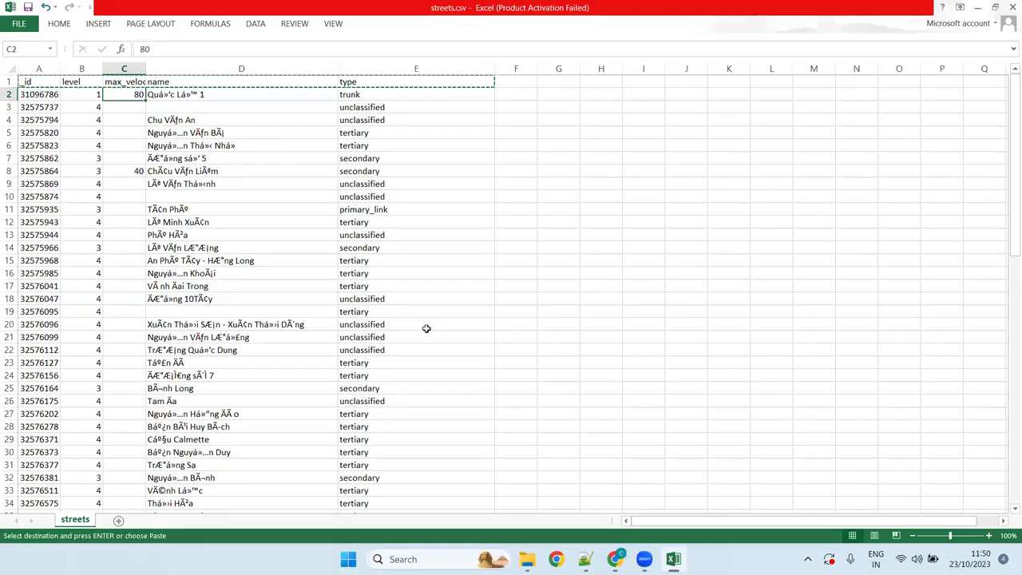
key("alt+Tab")
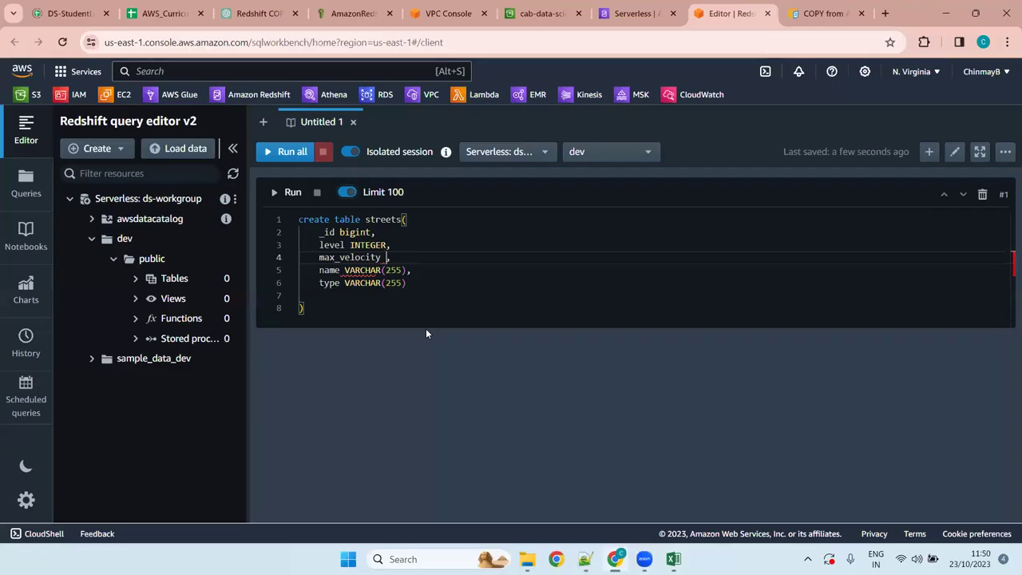
type("inte")
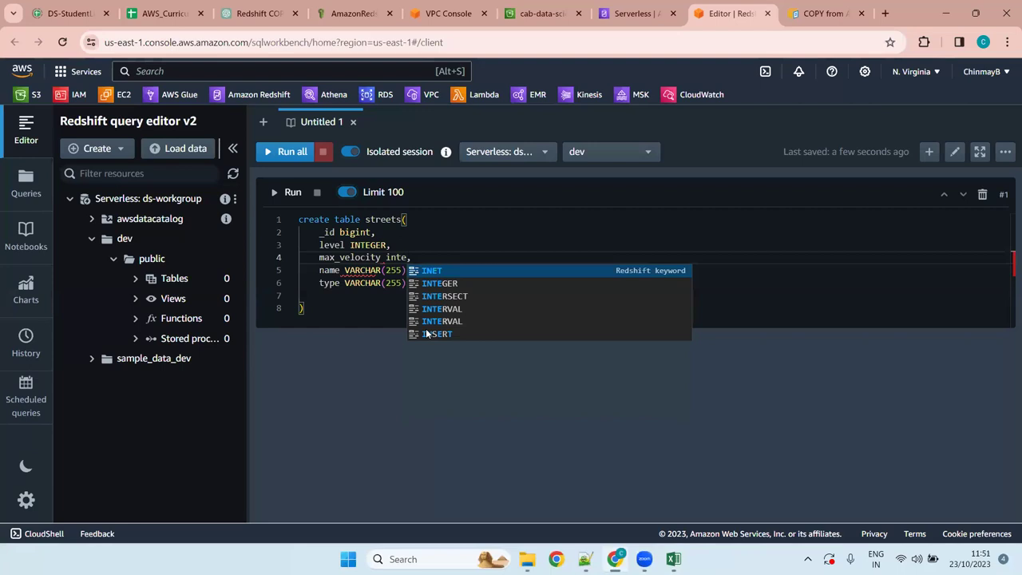
key("Return")
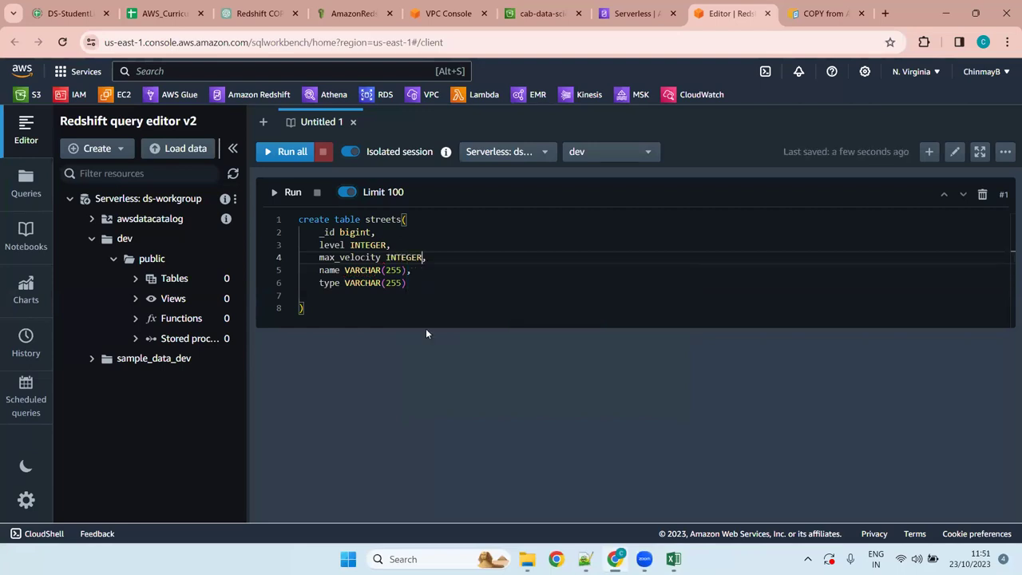
Delete the empty line before the closing parenthesis and end the create table statement with a semicolon
key("Down")
key("Down")
key("Down")
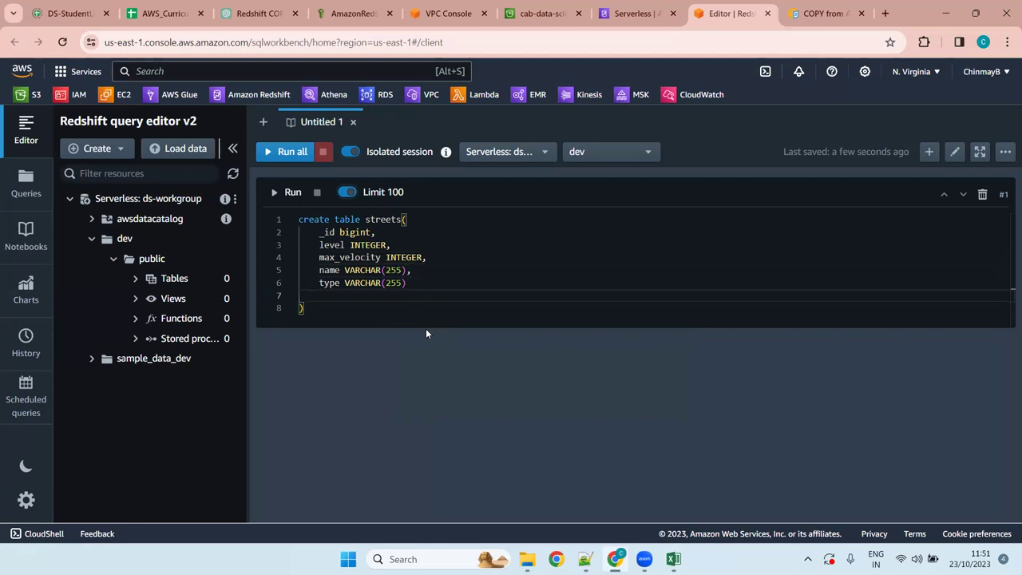
key("BackSpace")
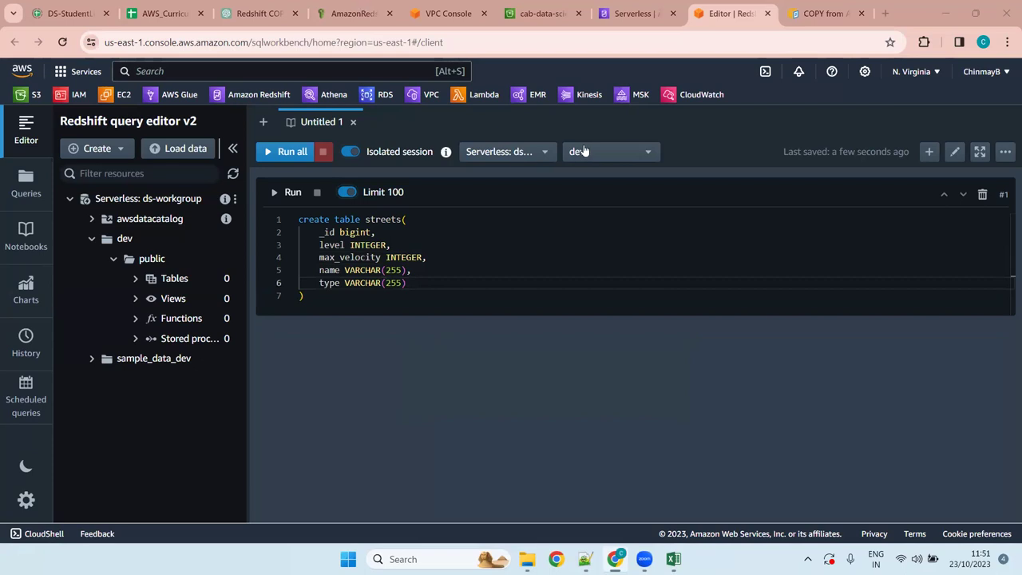
key("super+z")
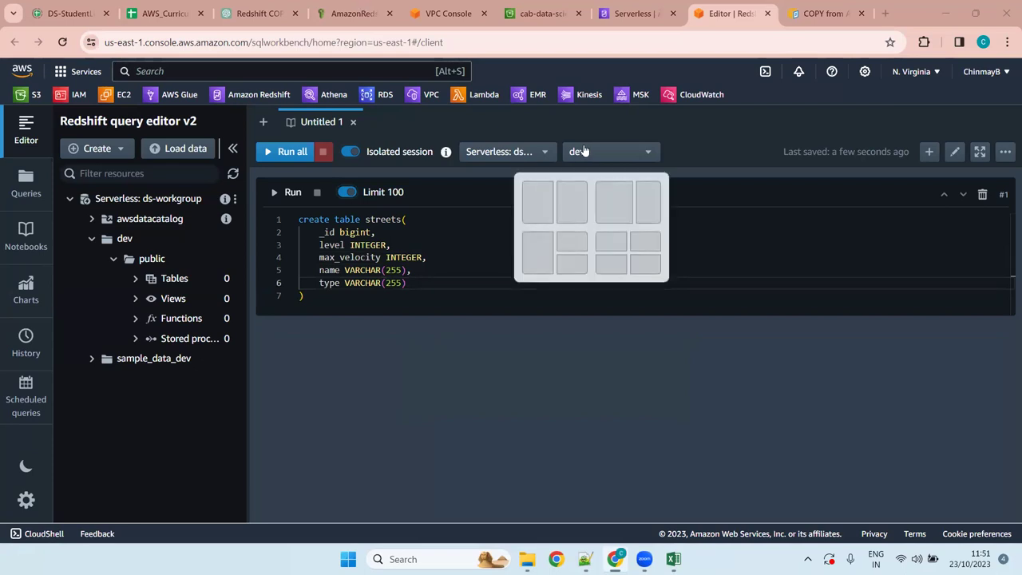
left_click(801, 301)
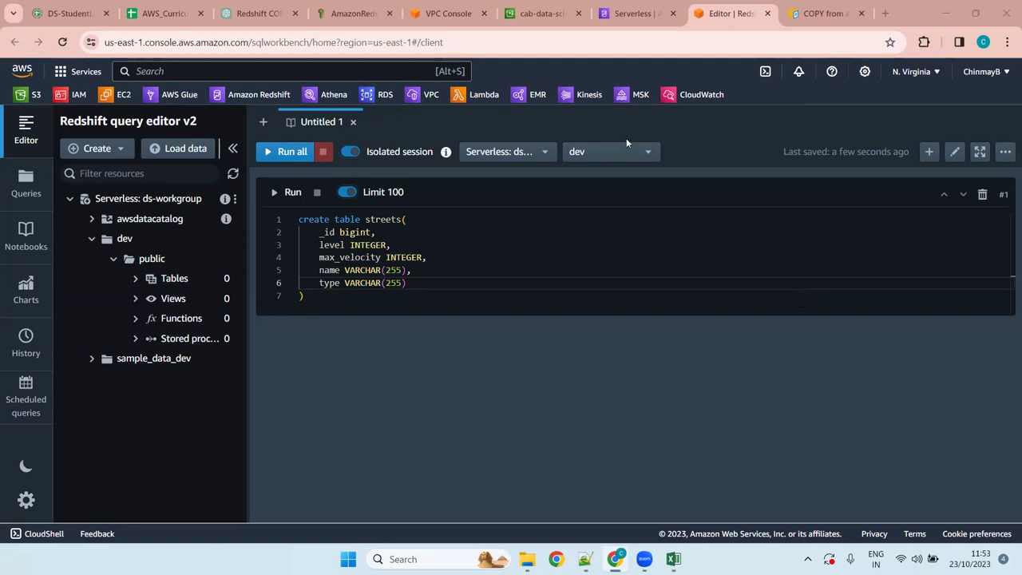
left_click(321, 296)
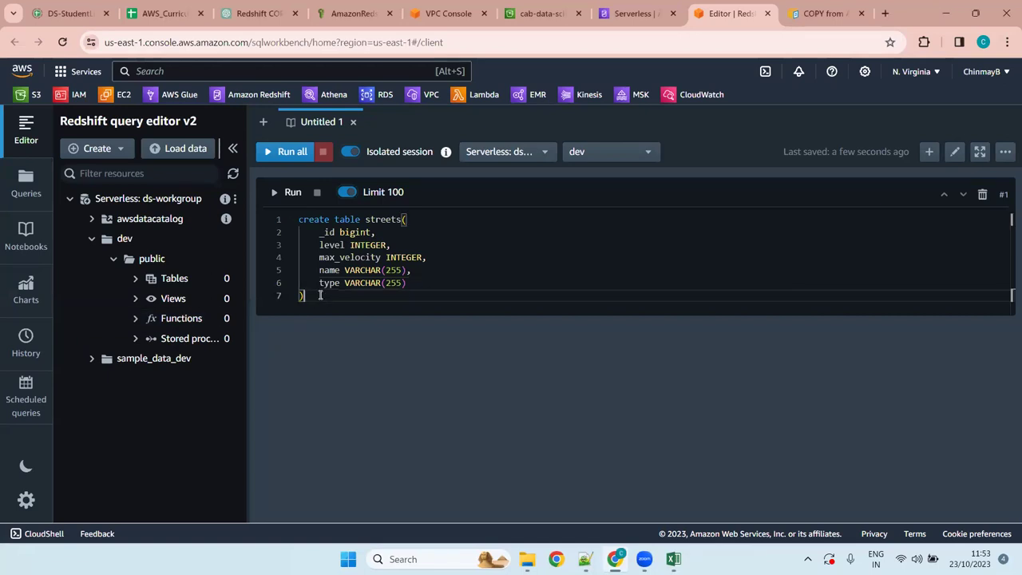
type(";")
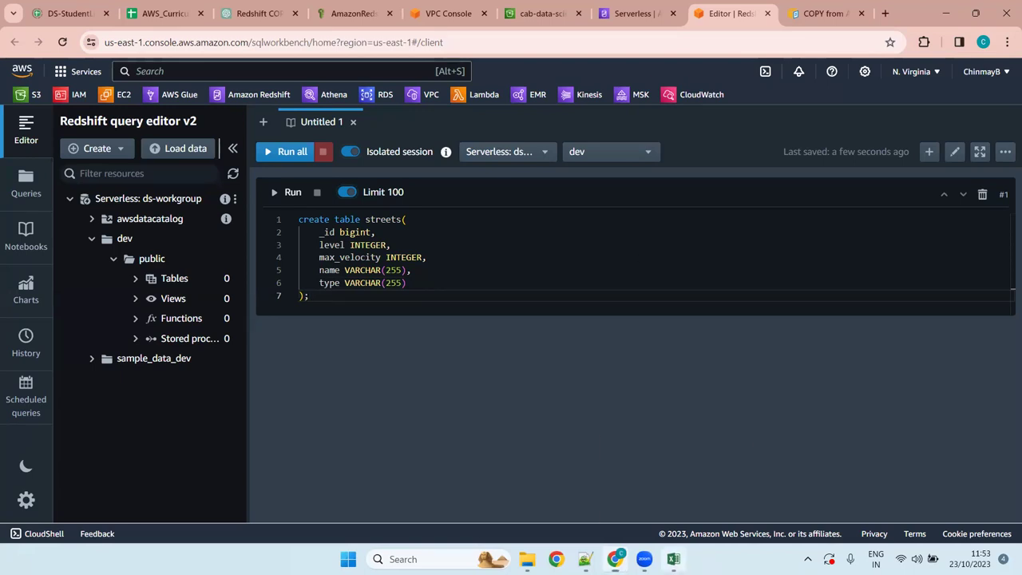
Switch to streets.csv in Excel and copy the range A1:E29, covering the header row and the sample rows below it
left_click(673, 559)
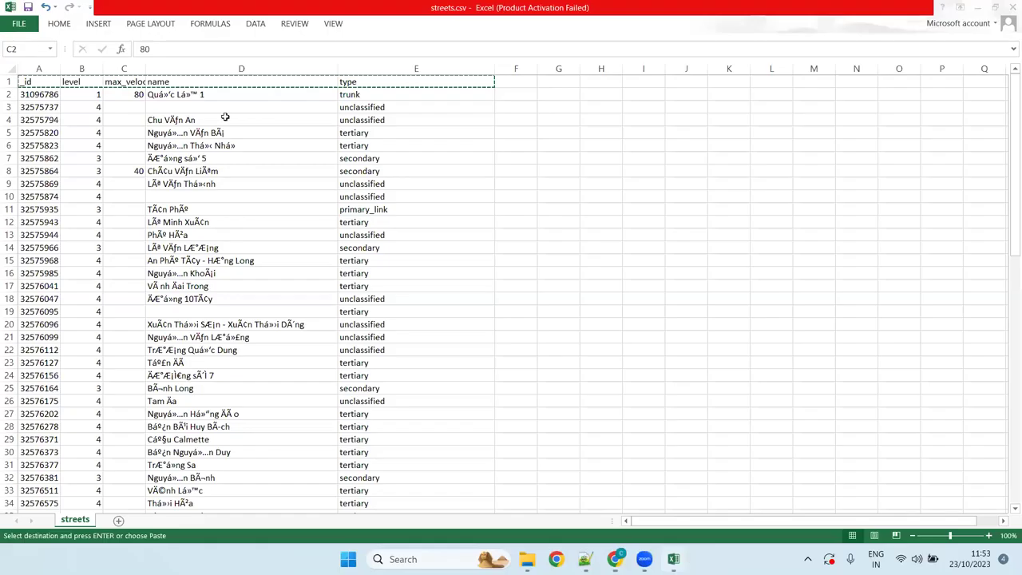
left_click(40, 85)
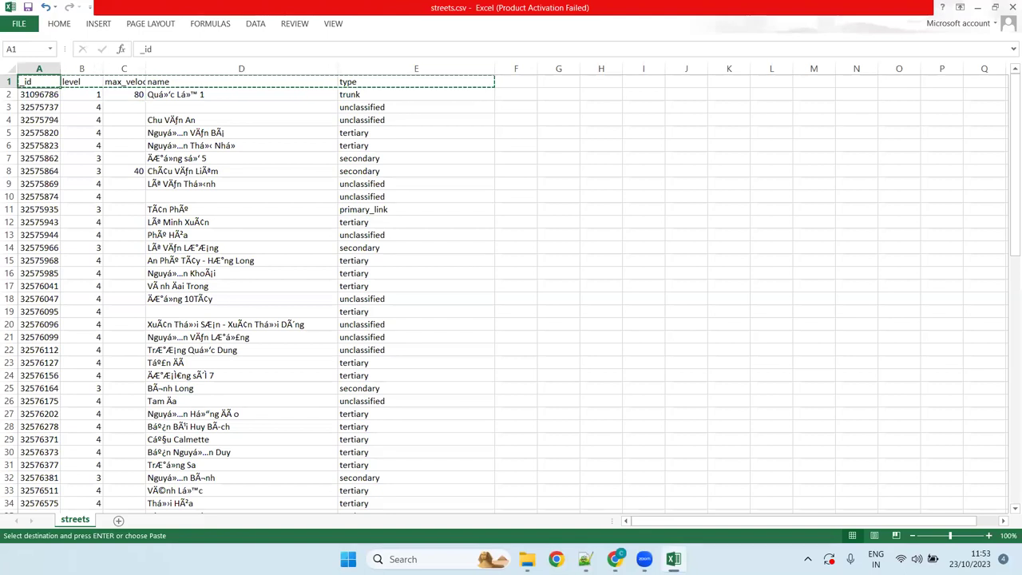
key("shift+Right")
key("shift+Right")
key("shift+Right")
key("shift+Right")
key("shift+Right")
key("shift+Left")
key("shift+Down")
key("shift+Down")
key("shift+Down")
key("shift+Down")
key("shift+Down")
key("shift+Down")
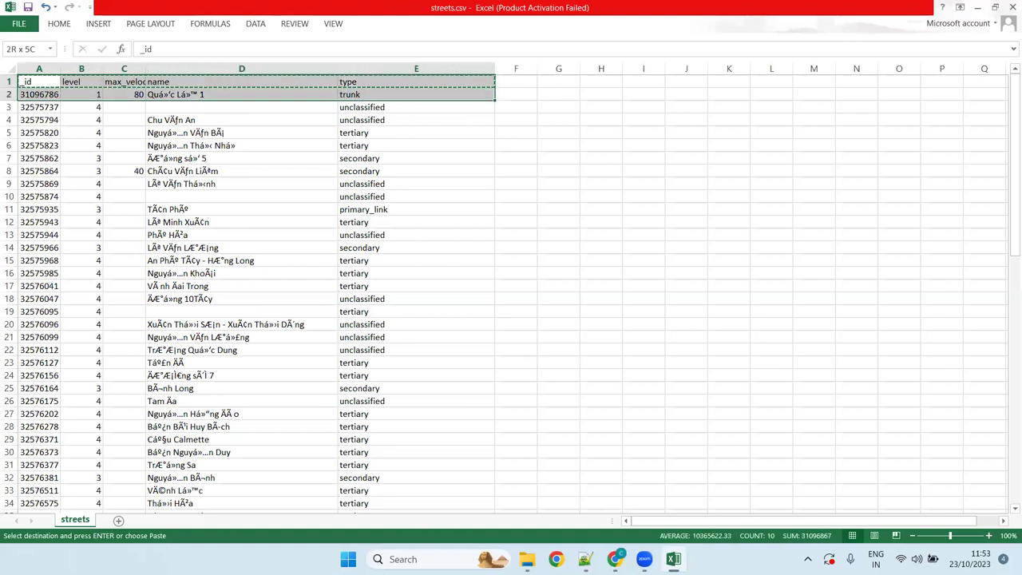
key("shift+Down")
key("shift+Down")
key("shift+Down")
key("shift+Down")
key("shift+Down")
key("shift+Down")
key("shift+Down")
key("shift+Down")
key("shift+Down")
key("shift+Down")
key("shift+Down")
key("shift+Down")
key("shift+Down")
key("shift+Down")
key("shift+Down")
key("shift+Down")
key("shift+Down")
key("shift+Down")
key("shift+Down")
key("shift+Down")
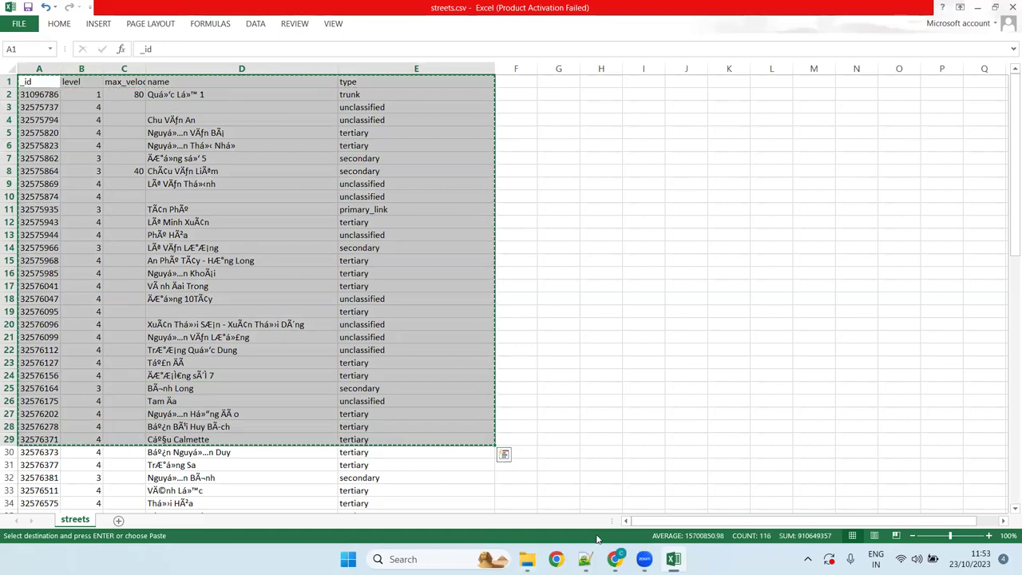
Switch to ChatGPT in the browser, start a new chat, and paste the copied streets rows into the message
key("alt+Tab")
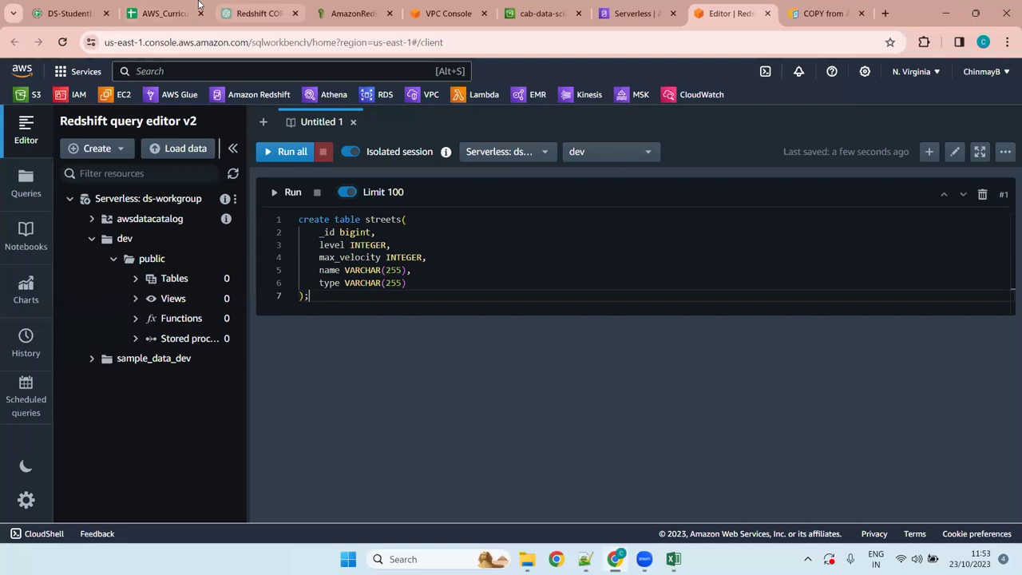
left_click(254, 14)
left_click(93, 78)
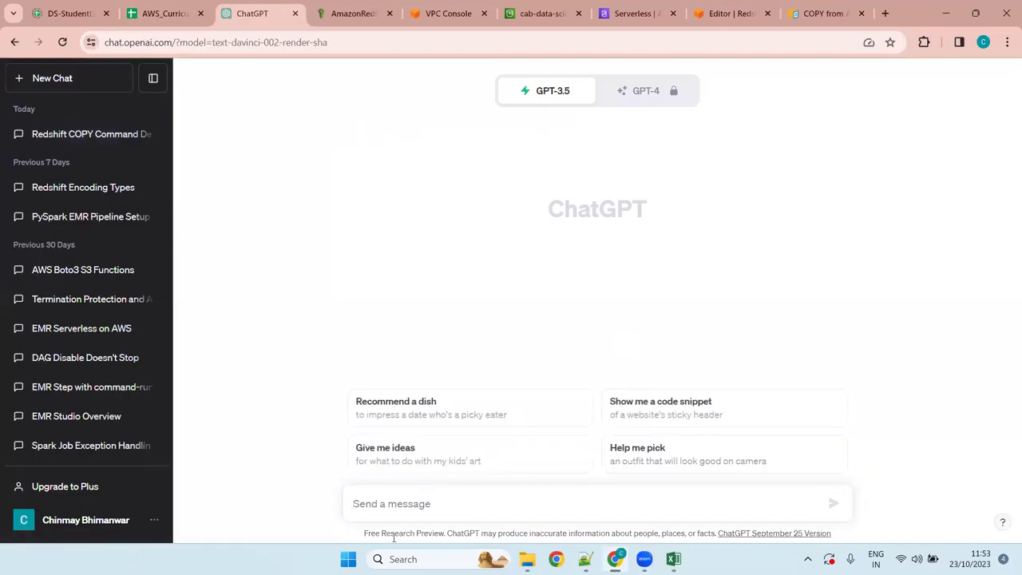
key("ctrl+v")
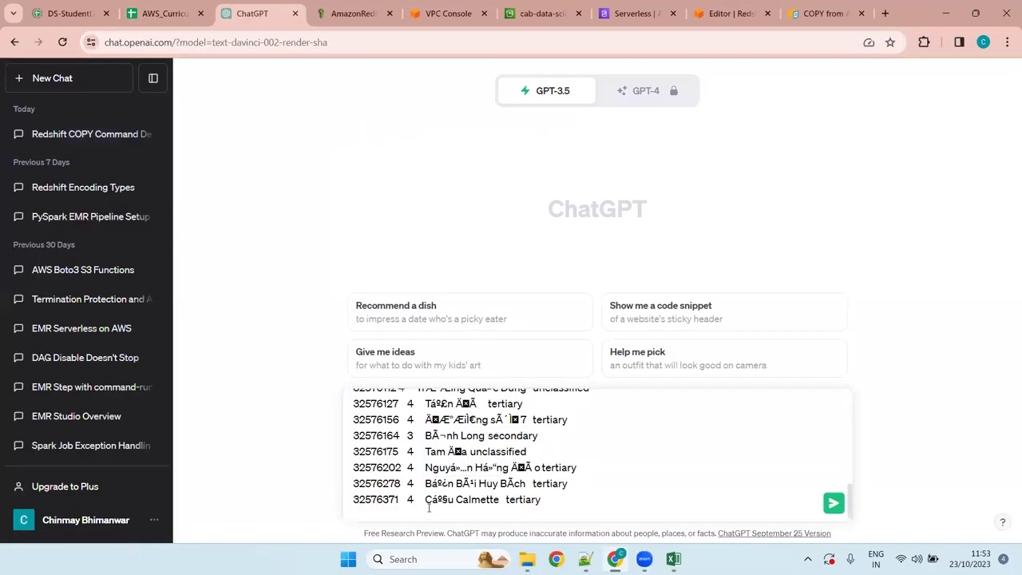
key("ctrl+Home")
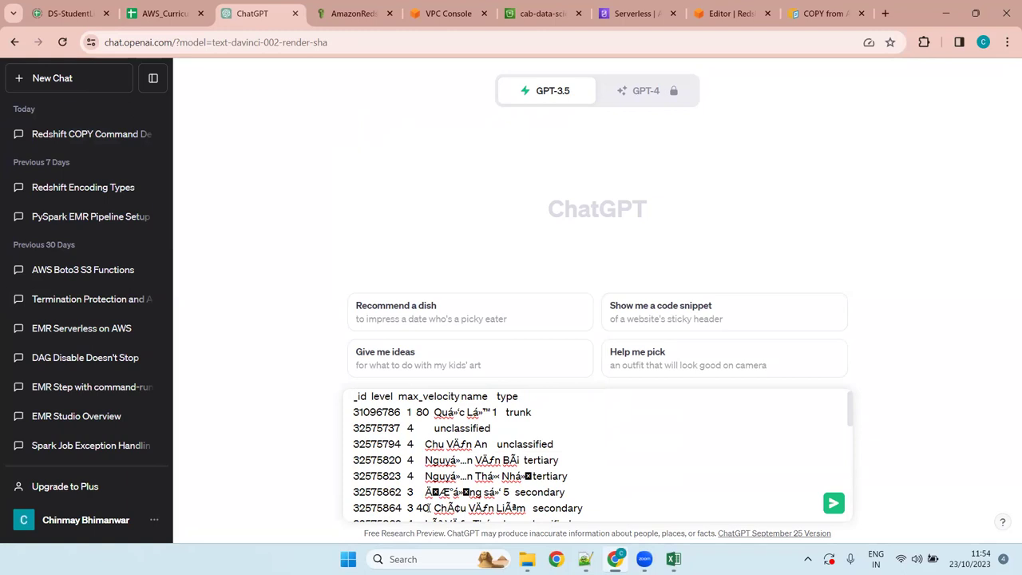
type("t_")
type("his is ")
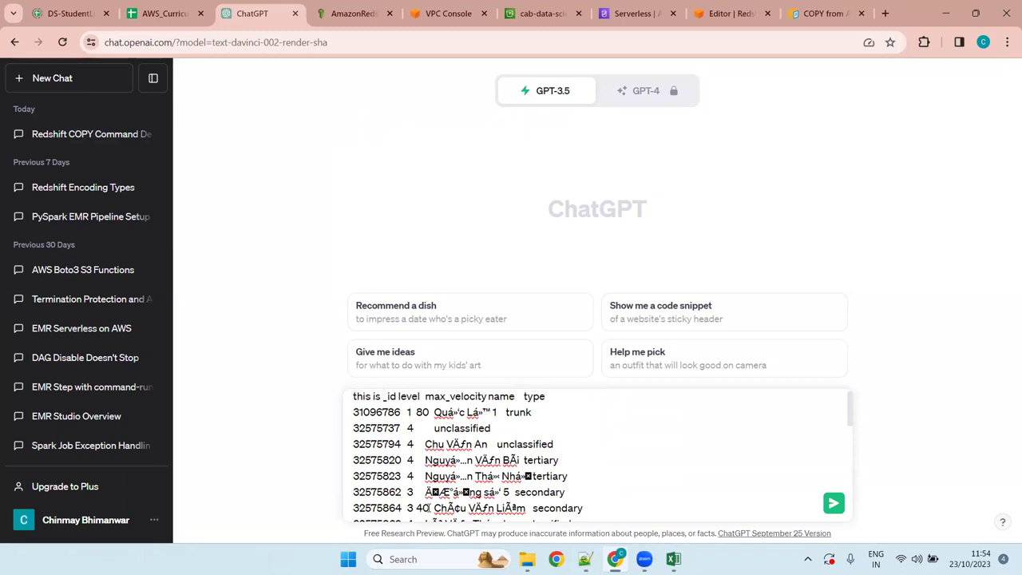
type("dataset t")
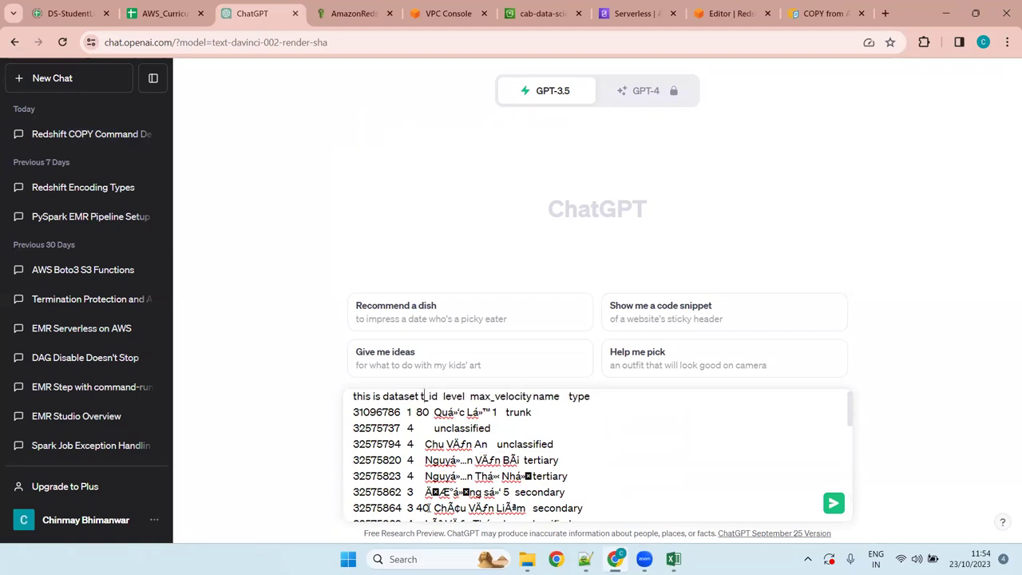
key("BackSpace")
key("ctrl+BackSpace")
key("ctrl+BackSpace")
key("ctrl+BackSpace")
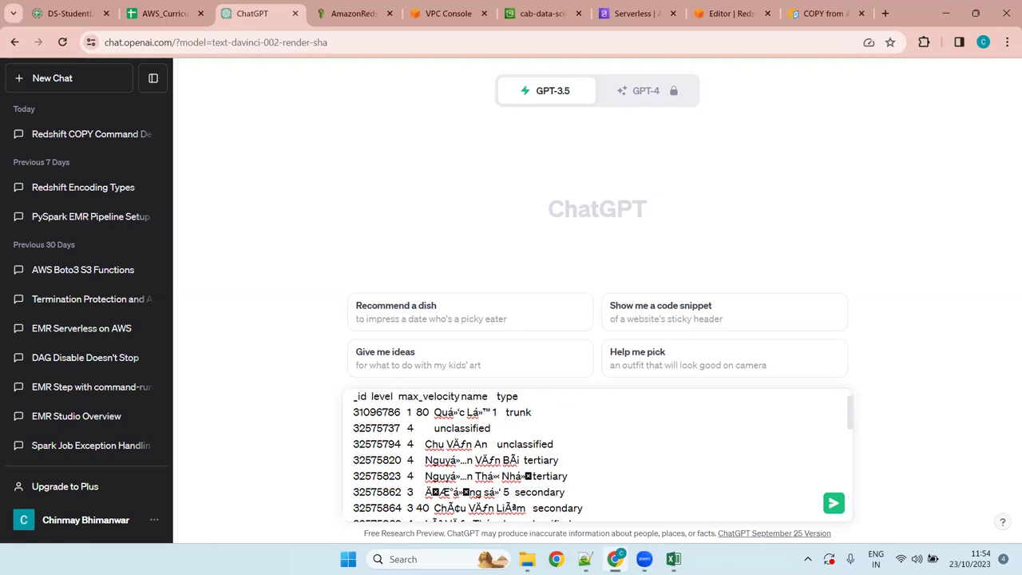
Add "give me table ddl for redshift and also copy command" below the pasted rows and send the message
scroll(477, 493, "down", 5)
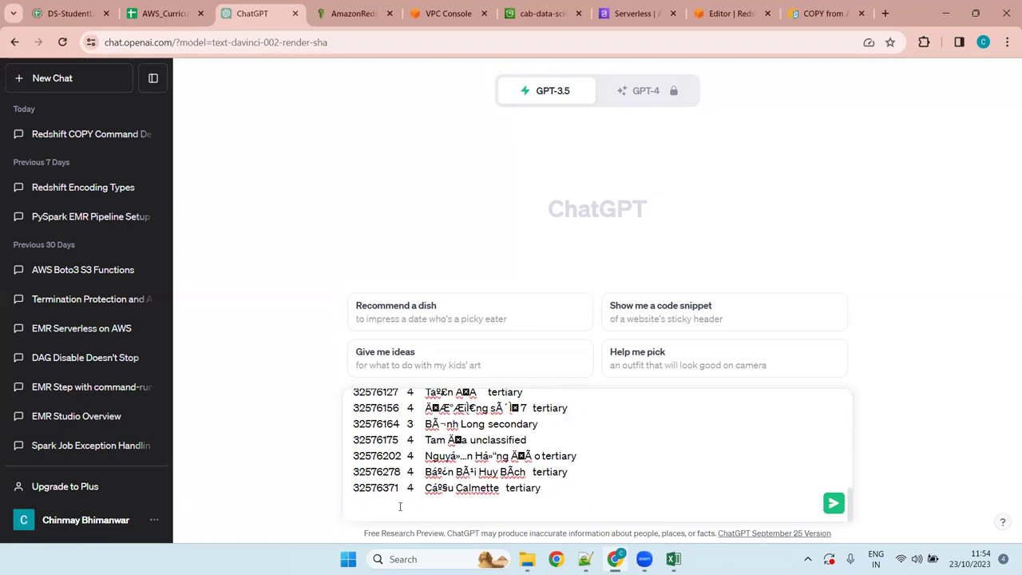
left_click(400, 506)
type("give me table ddl for redshift and also copy command")
key("Return")
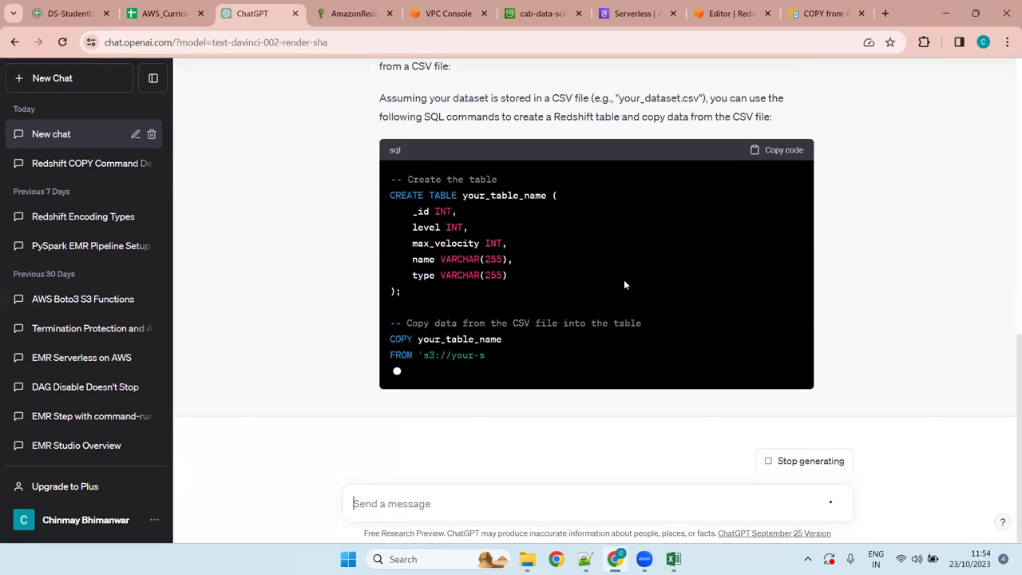
Read through the generated DDL and COPY explanation, and ask the follow-up "are you sure about int datatype"
scroll(535, 394, "up", 5)
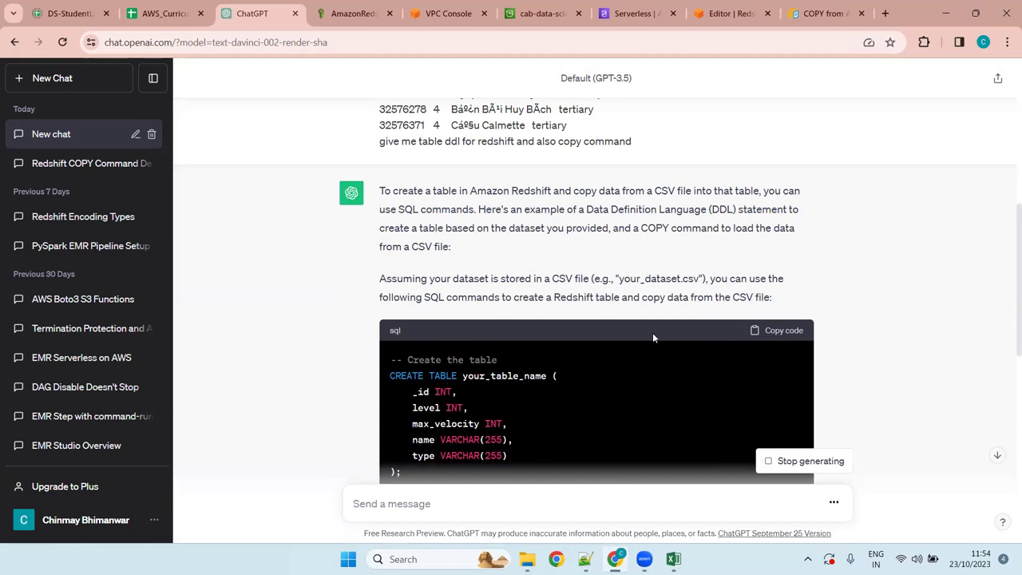
scroll(602, 404, "down", 10)
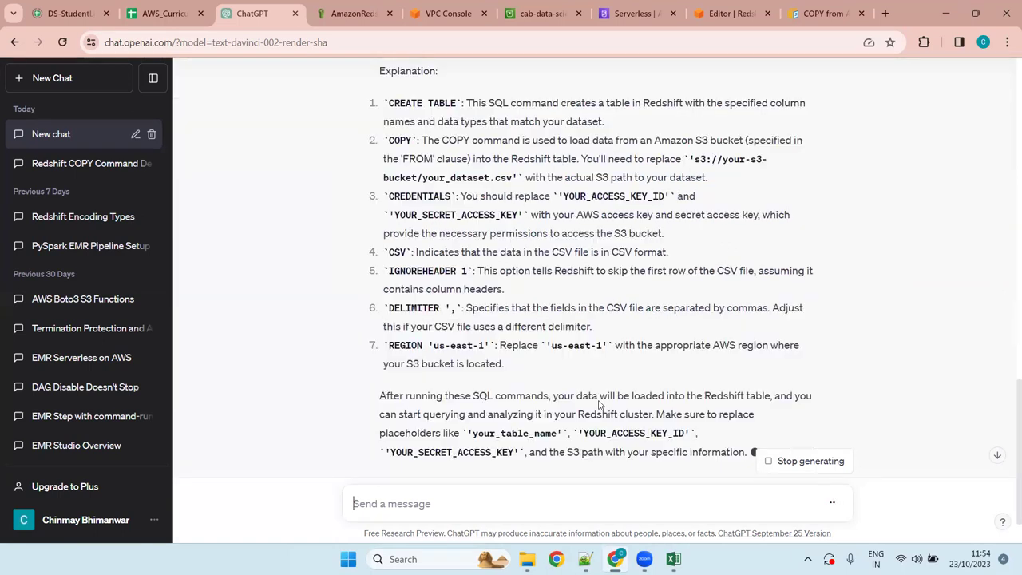
type("are")
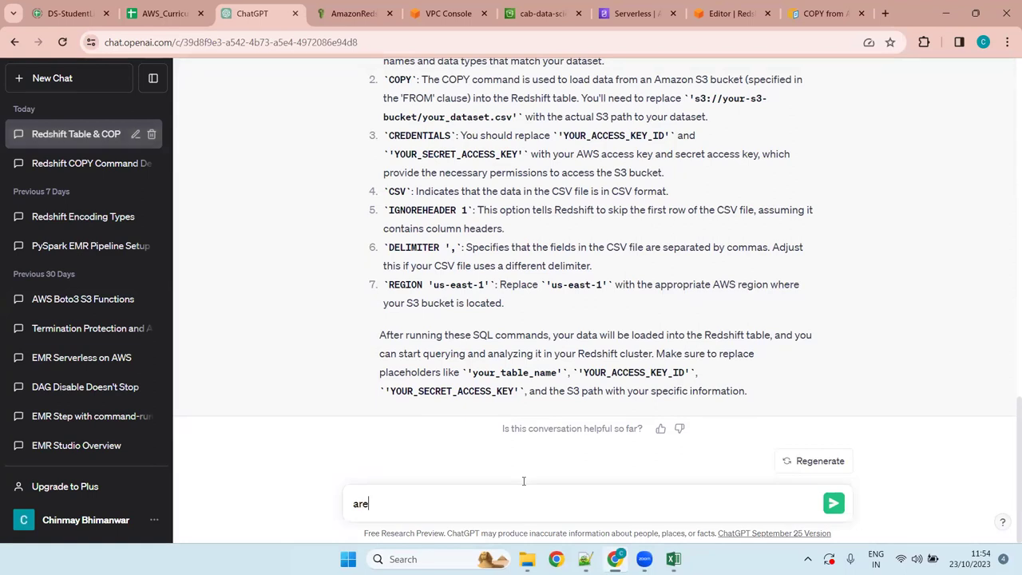
type(" you sure about")
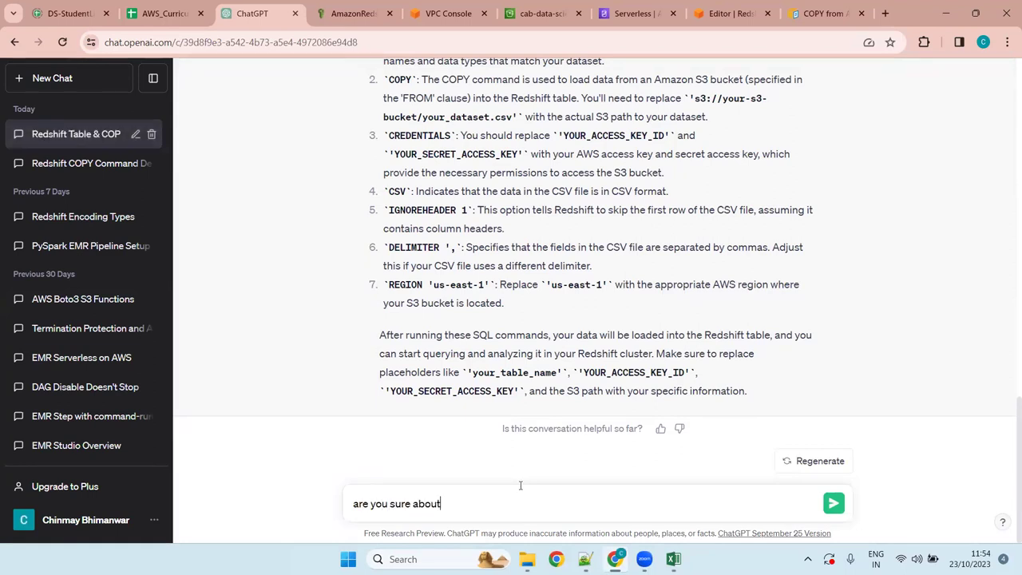
type(" int datatype")
key("Return")
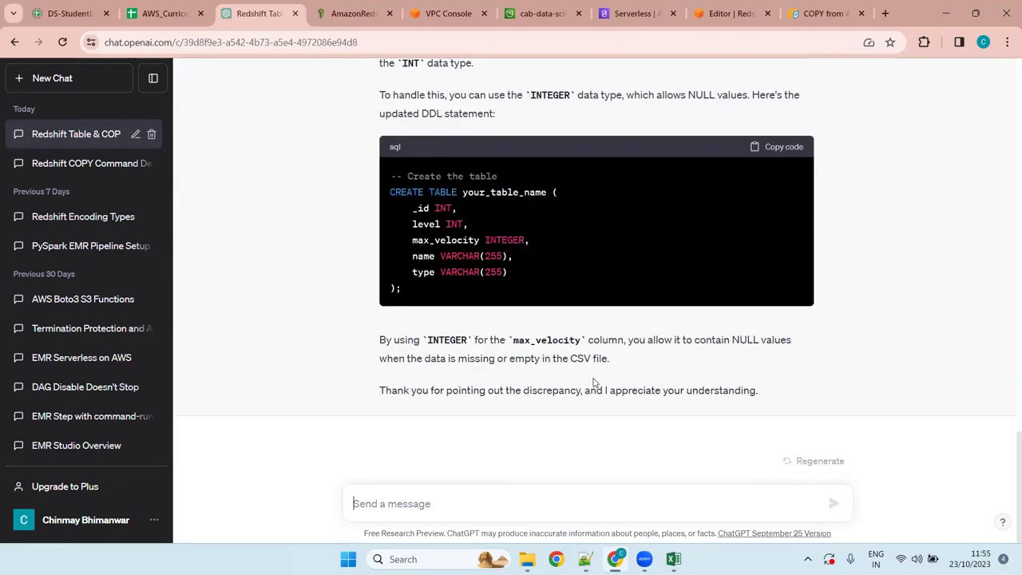
Review the revised answer about the column data types and return to the Redshift query editor
scroll(469, 289, "up", 3)
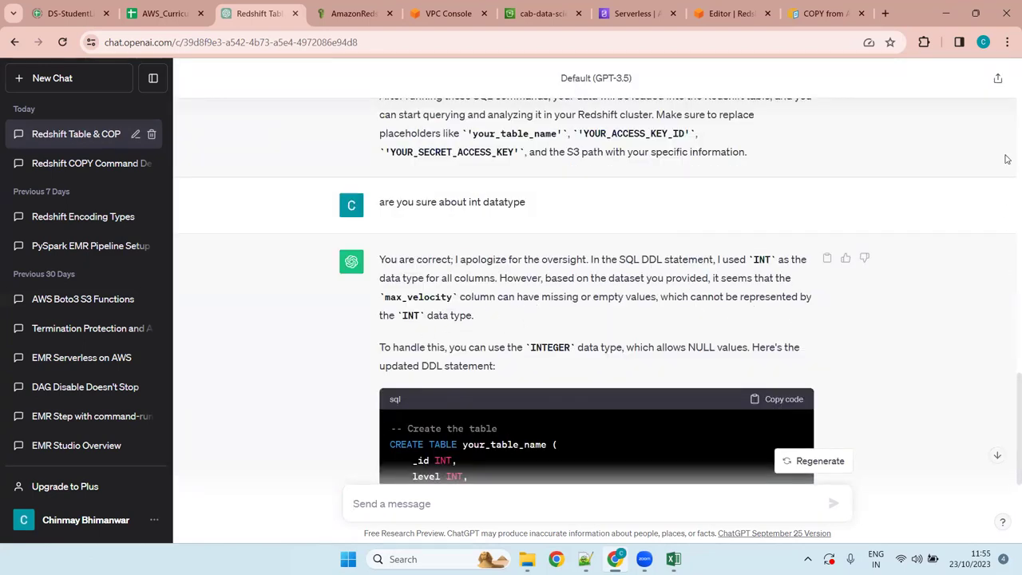
scroll(763, 322, "down", 3)
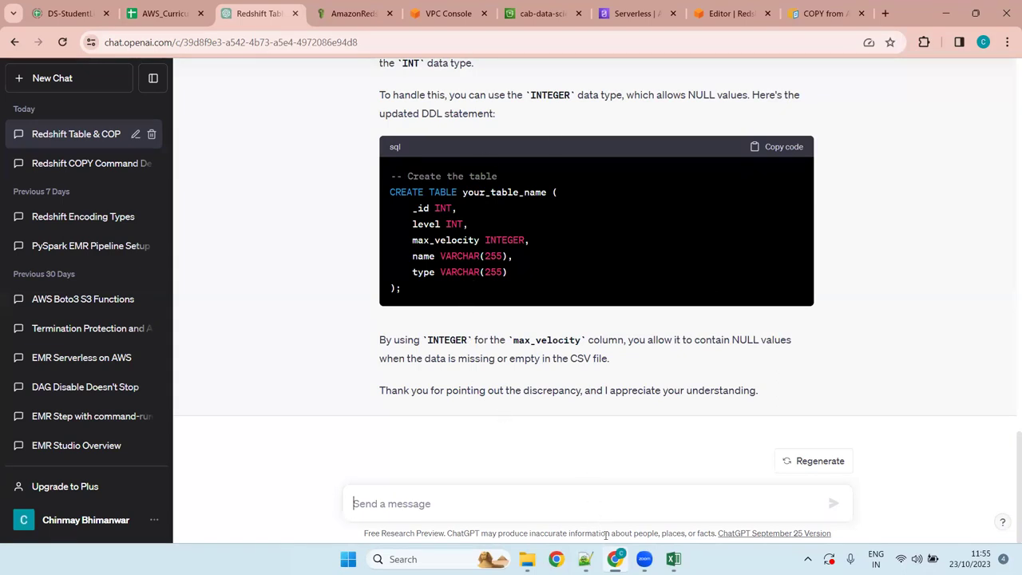
left_click(748, 8)
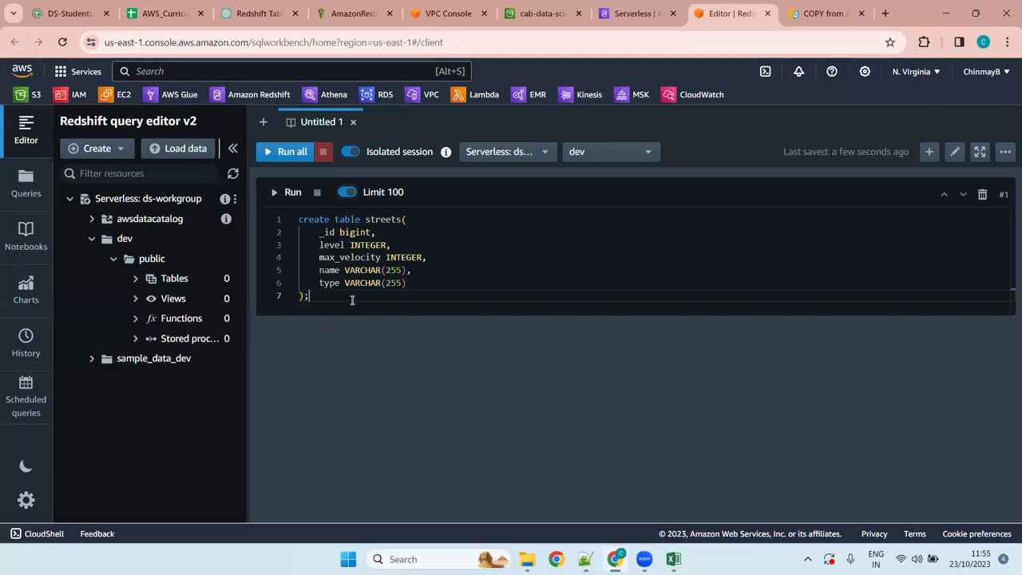
Compare the column data types in the streets table definition with ChatGPT's updated DDL, and return to the Redshift query editor
left_click_drag(315, 296, 265, 225)
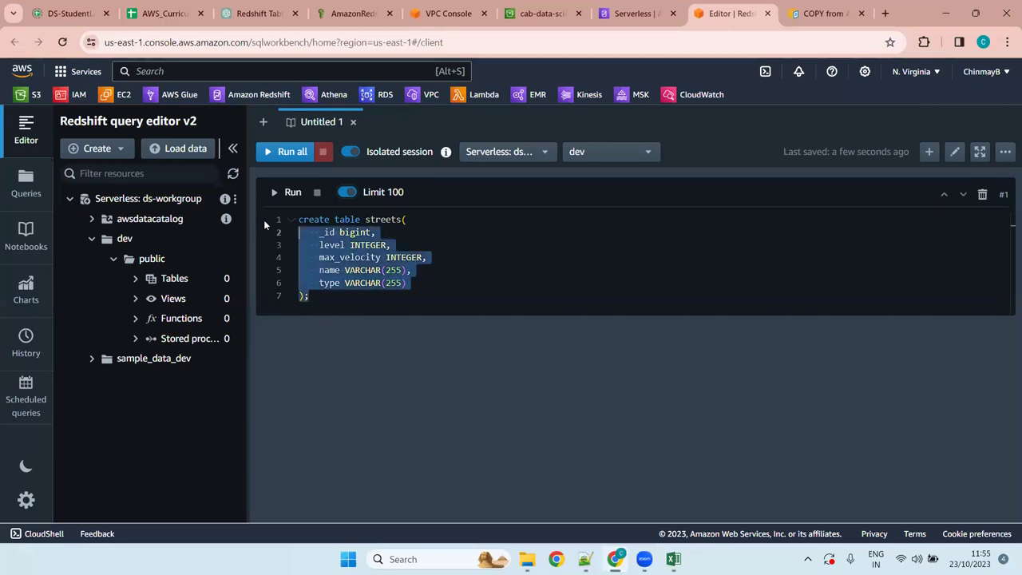
left_click(538, 252)
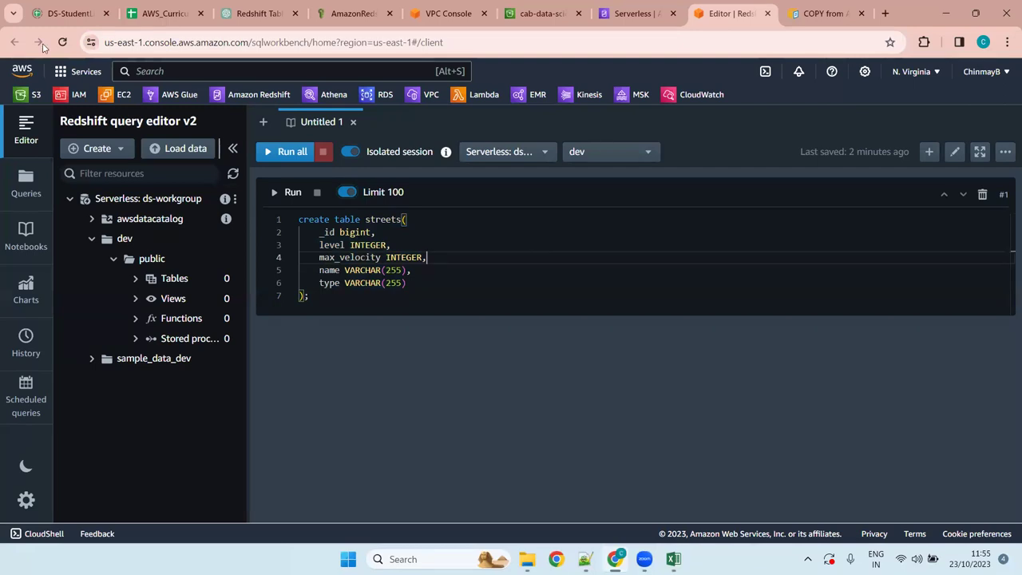
left_click(256, 14)
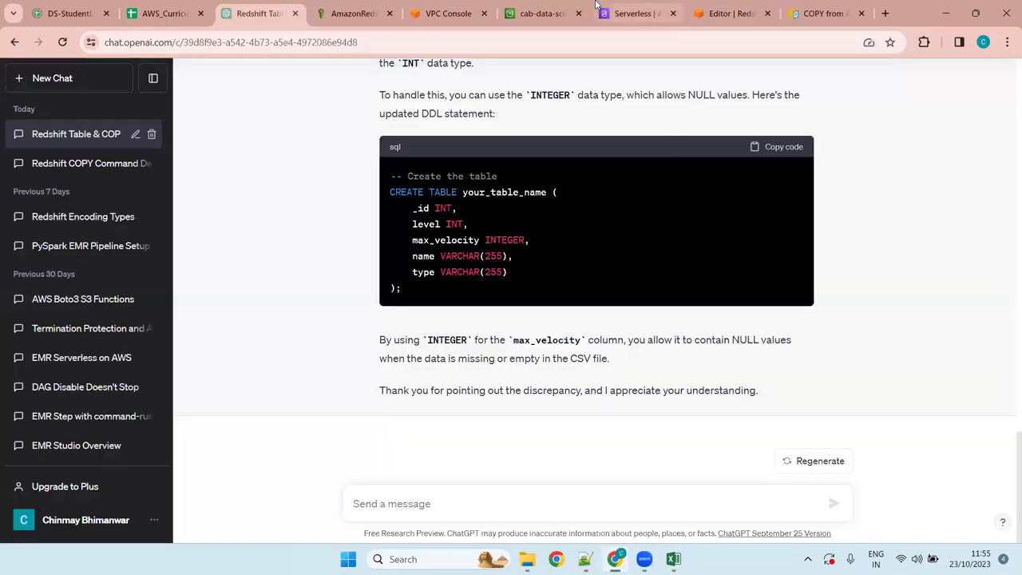
left_click(751, 13)
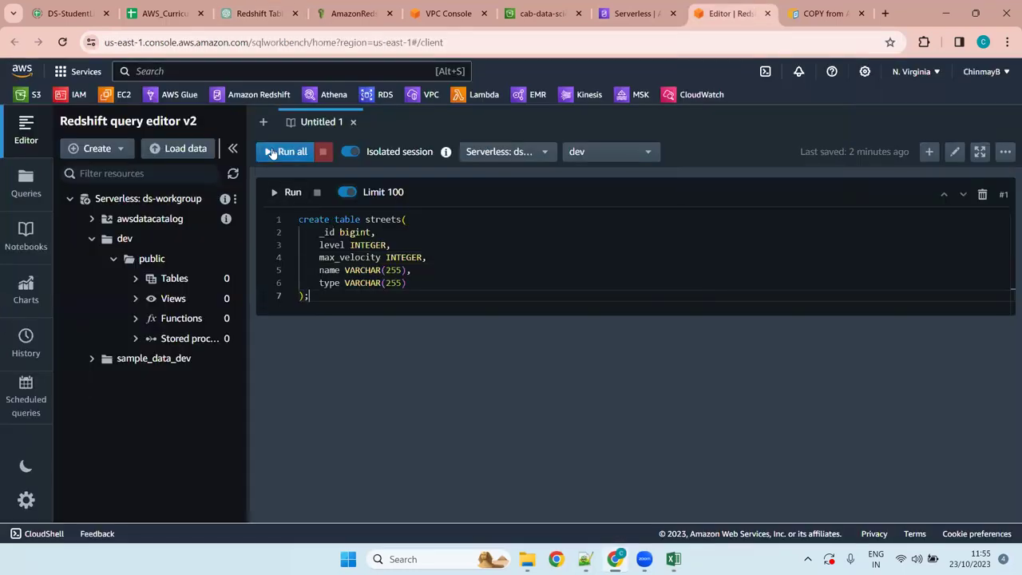
Run the create table statement for streets in the dev database and refresh the resource tree
left_click(284, 193)
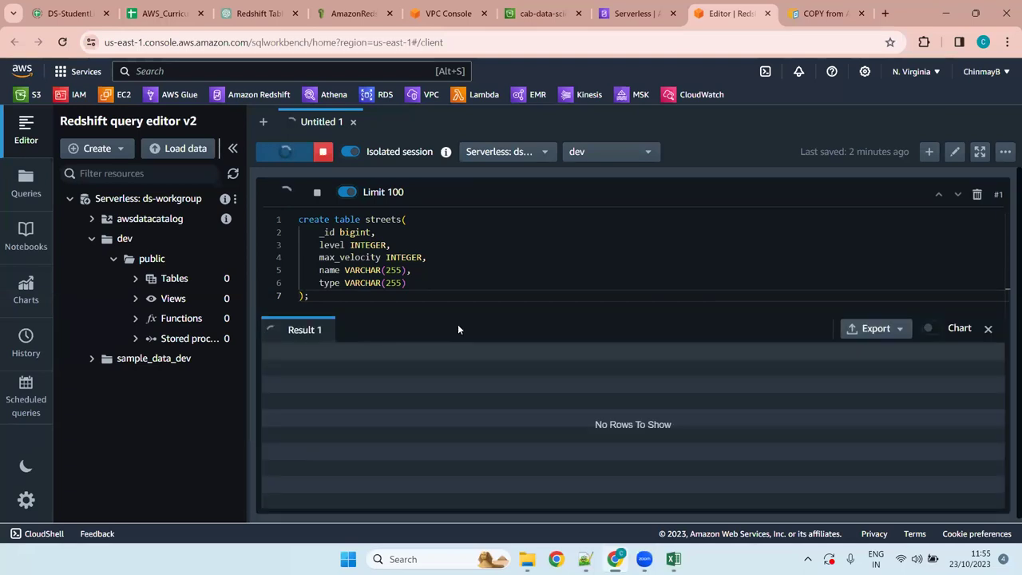
scroll(441, 368, "down", 1)
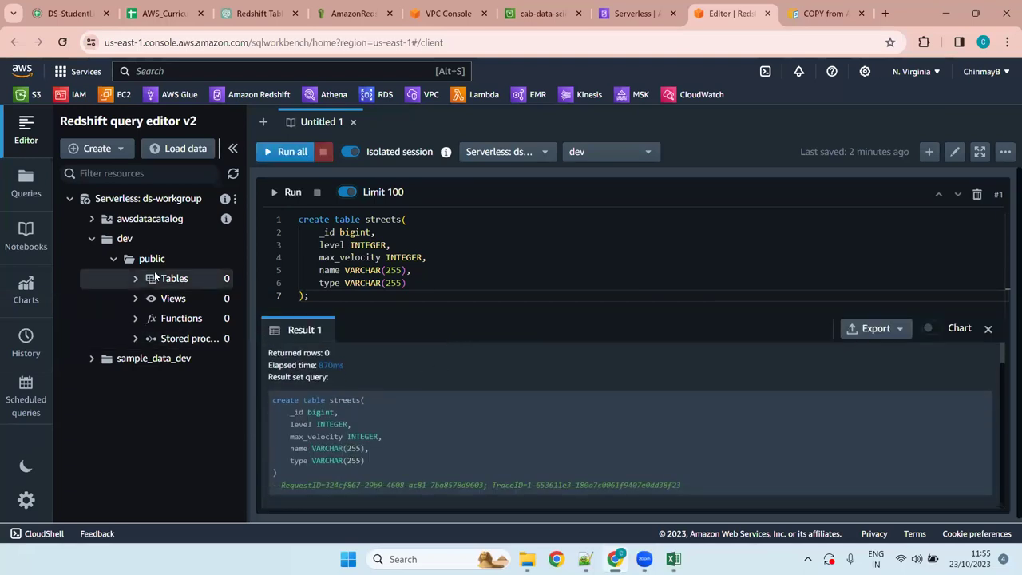
left_click(233, 176)
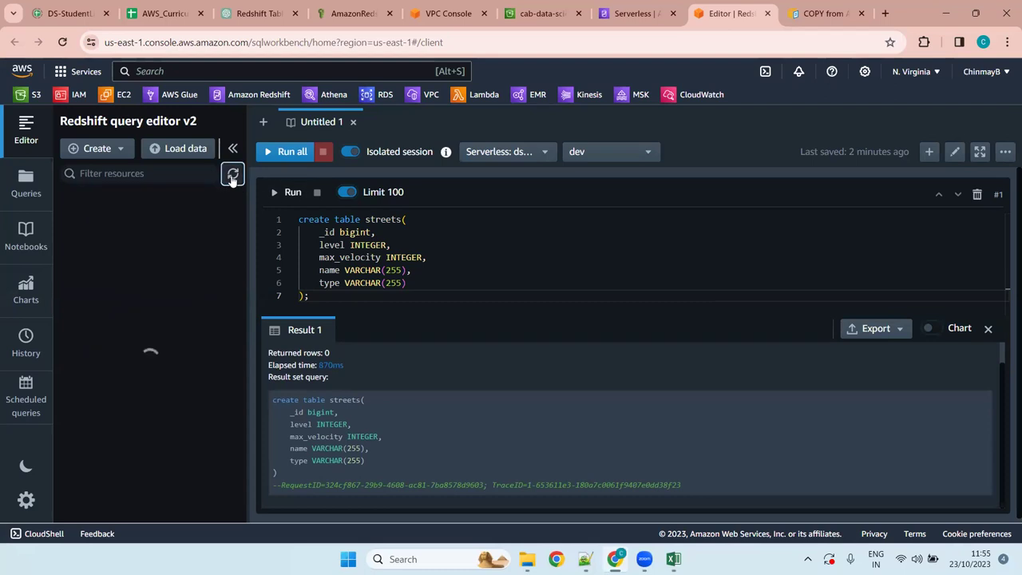